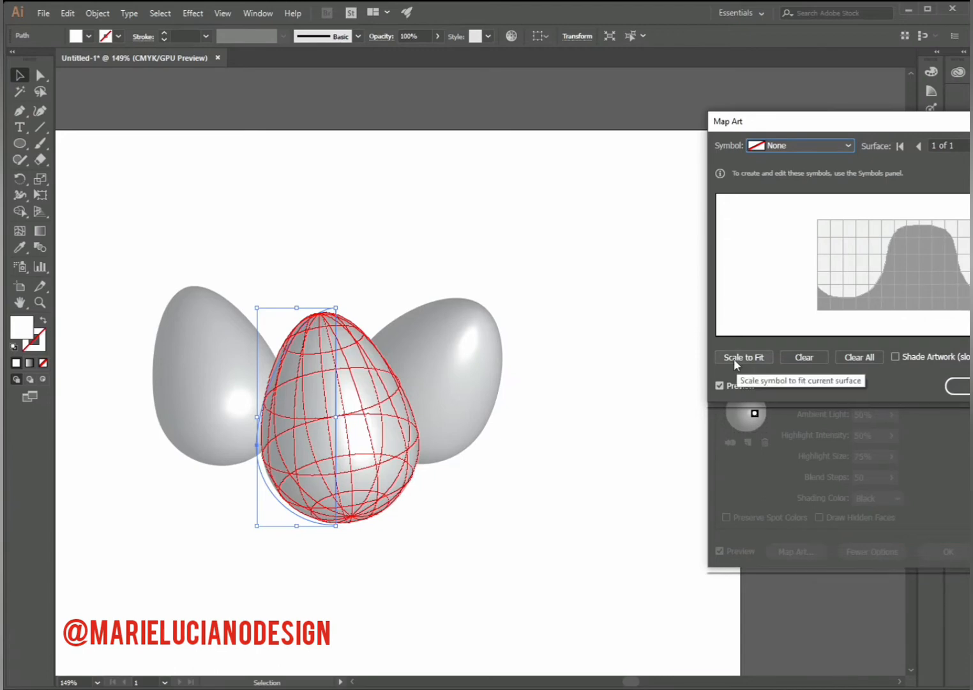
- Map symbol 01 onto the front egg and stretch it to cover the full surface grid
{"action": "left_click", "coordinate": [785, 142]}
{"action": "left_click", "coordinate": [798, 264]}
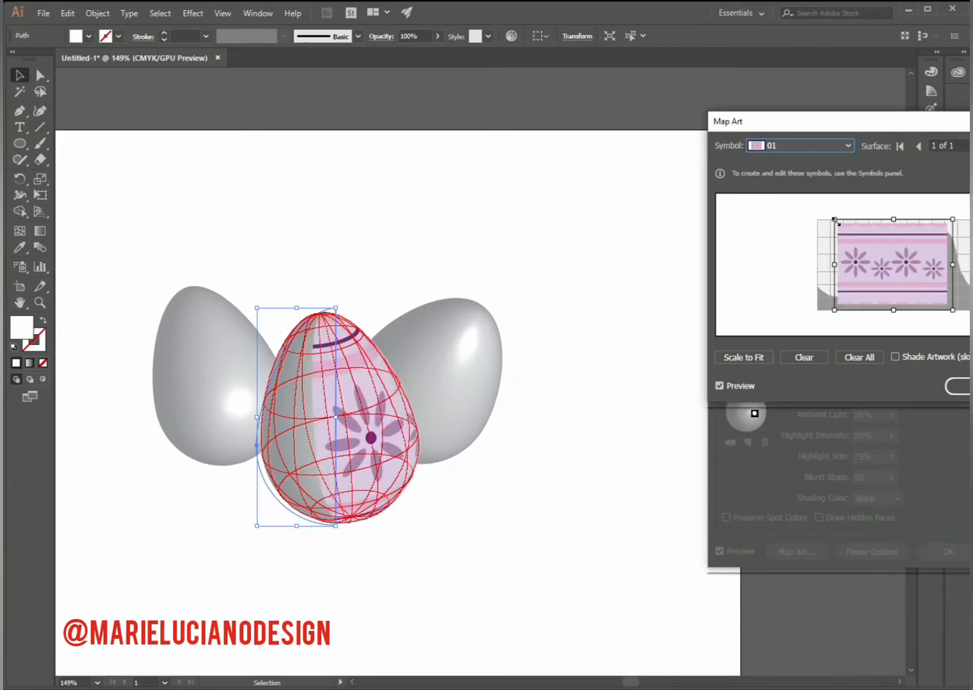
{"action": "left_click_drag", "start_coordinate": [835, 217], "coordinate": [813, 214]}
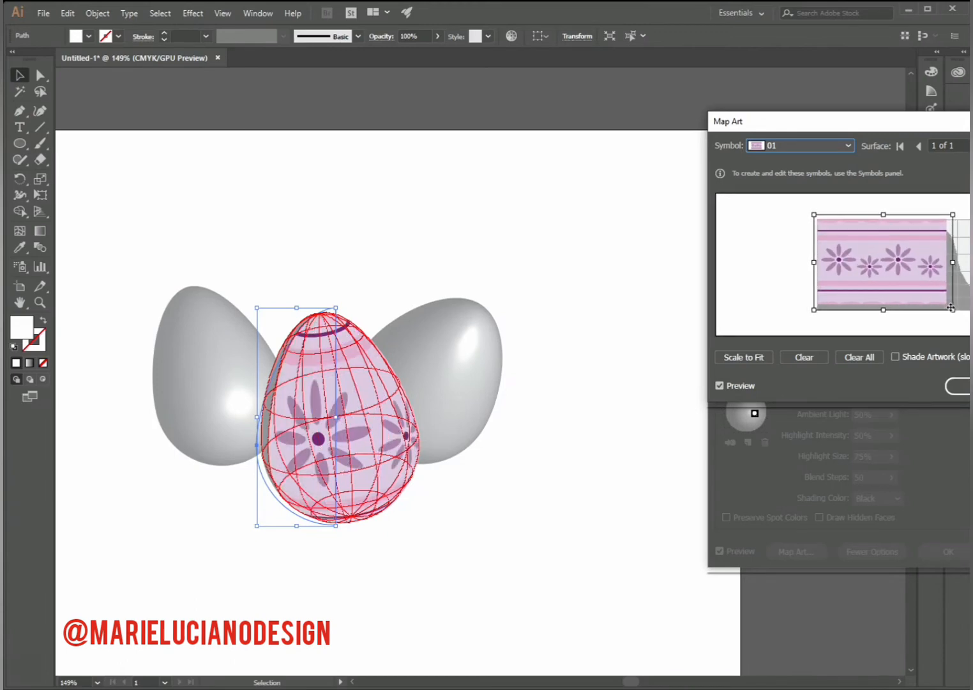
{"action": "left_click_drag", "start_coordinate": [954, 312], "coordinate": [965, 315]}
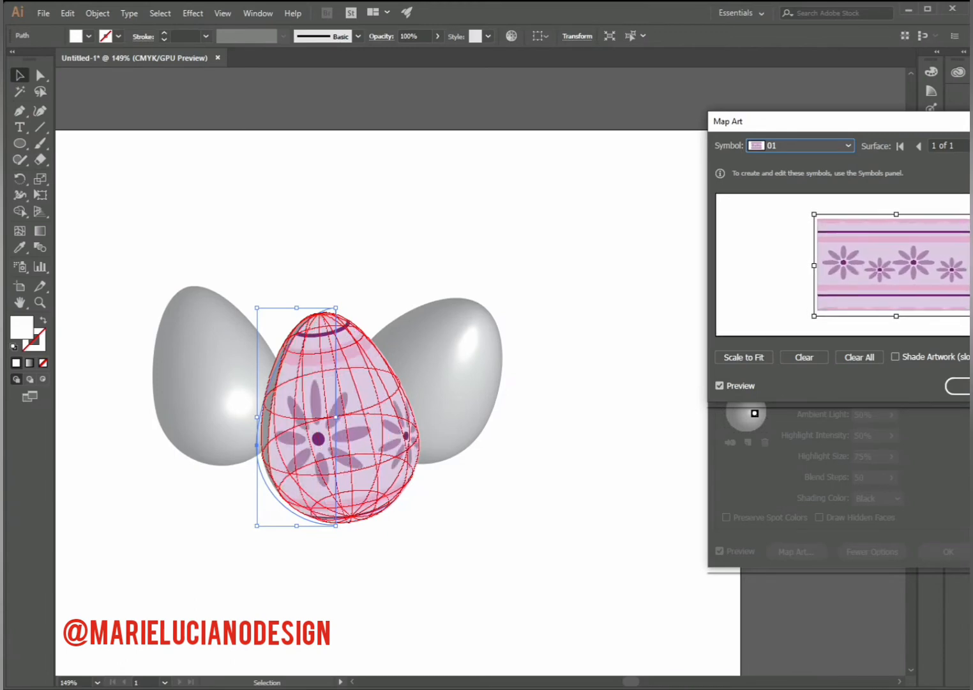
- Turn on artwork shading for the mapped symbol and extend its left edge slightly to improve the fit
{"action": "left_click", "coordinate": [895, 356]}
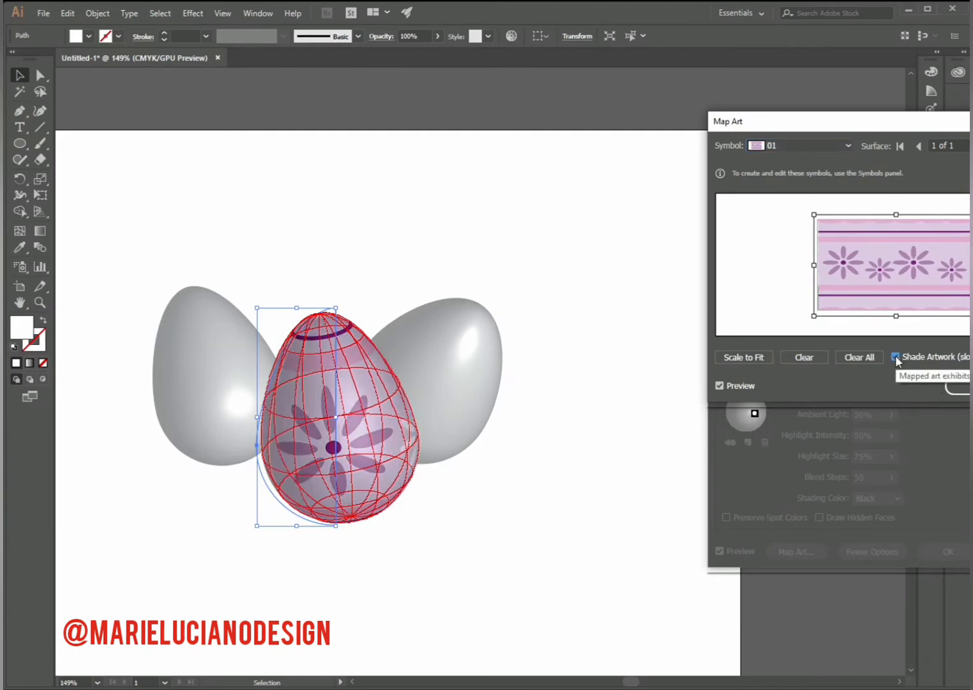
{"action": "left_click", "coordinate": [967, 391]}
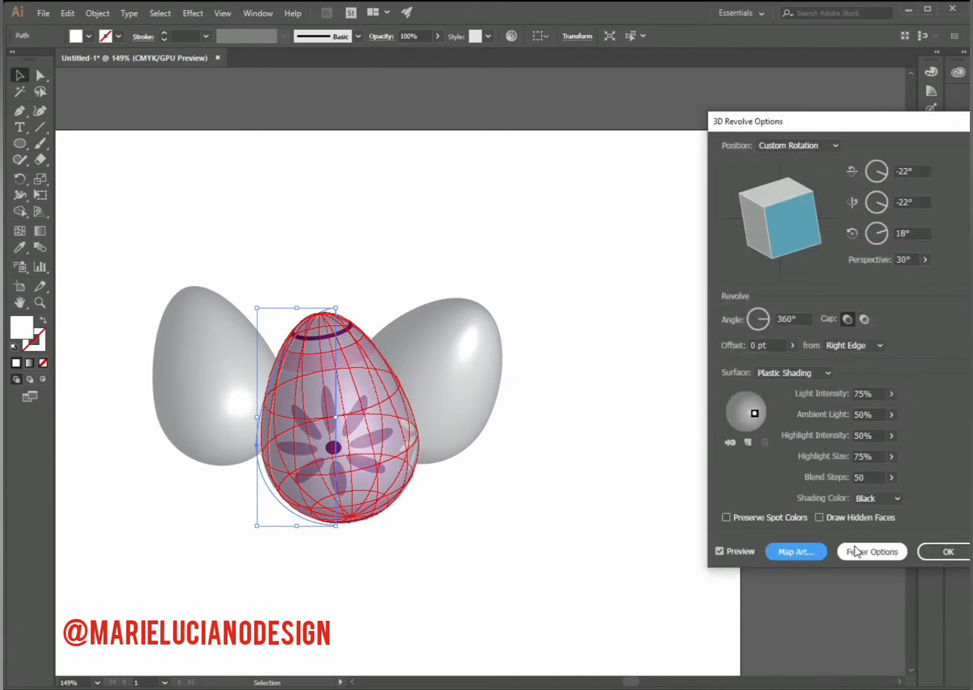
{"action": "left_click", "coordinate": [795, 553]}
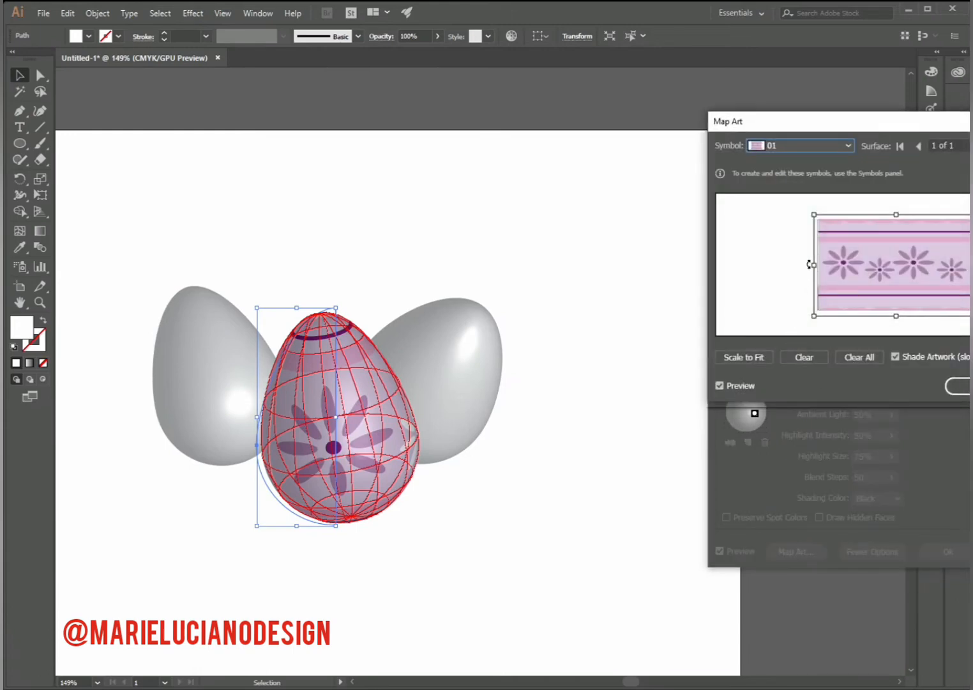
{"action": "left_click_drag", "start_coordinate": [813, 265], "coordinate": [812, 265]}
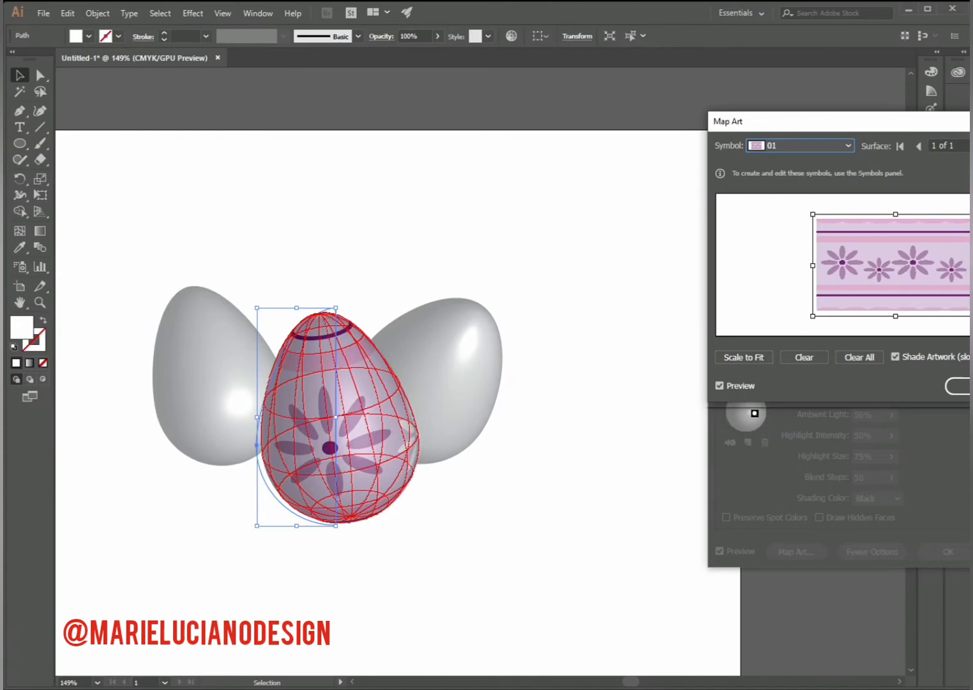
{"action": "left_click", "coordinate": [958, 386]}
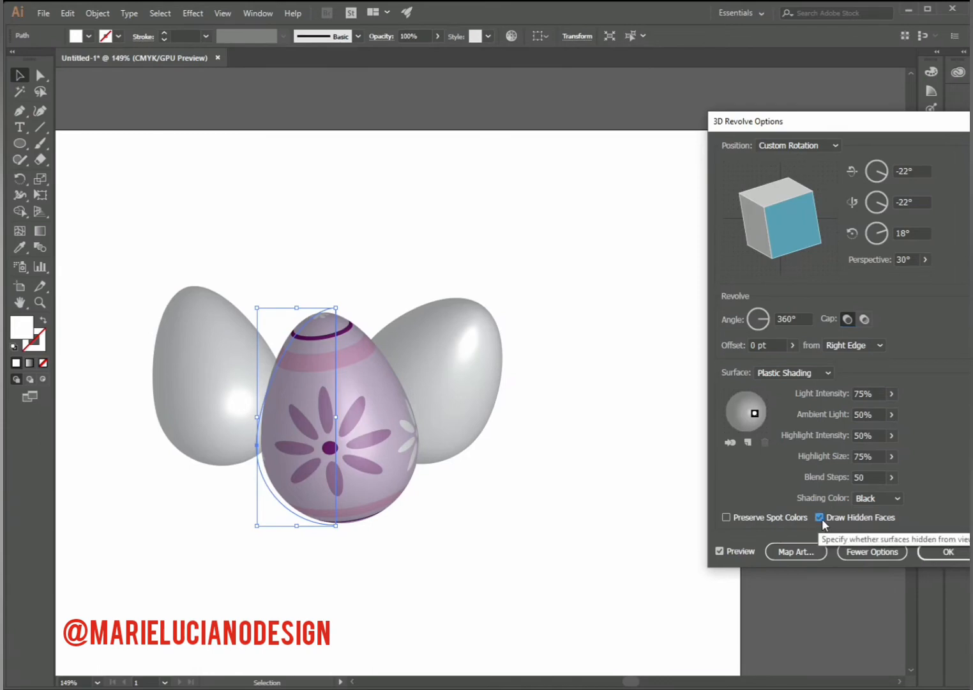
- Turn on Preserve Spot Colors and apply the 3D Revolve settings to the front egg
{"action": "left_click", "coordinate": [726, 516]}
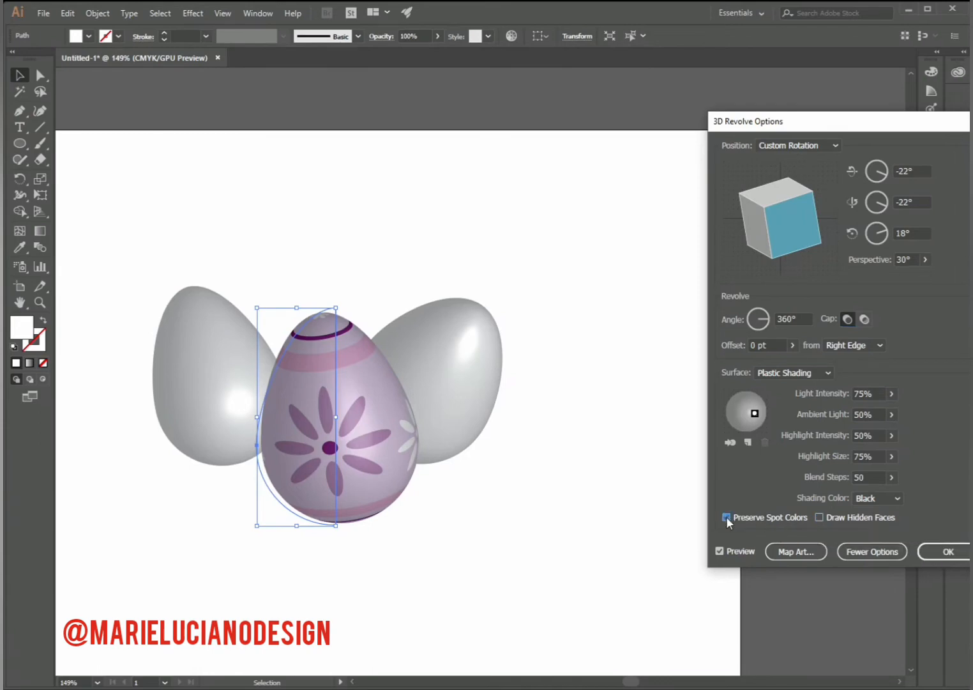
{"action": "left_click", "coordinate": [948, 551]}
{"action": "left_click", "coordinate": [611, 576]}
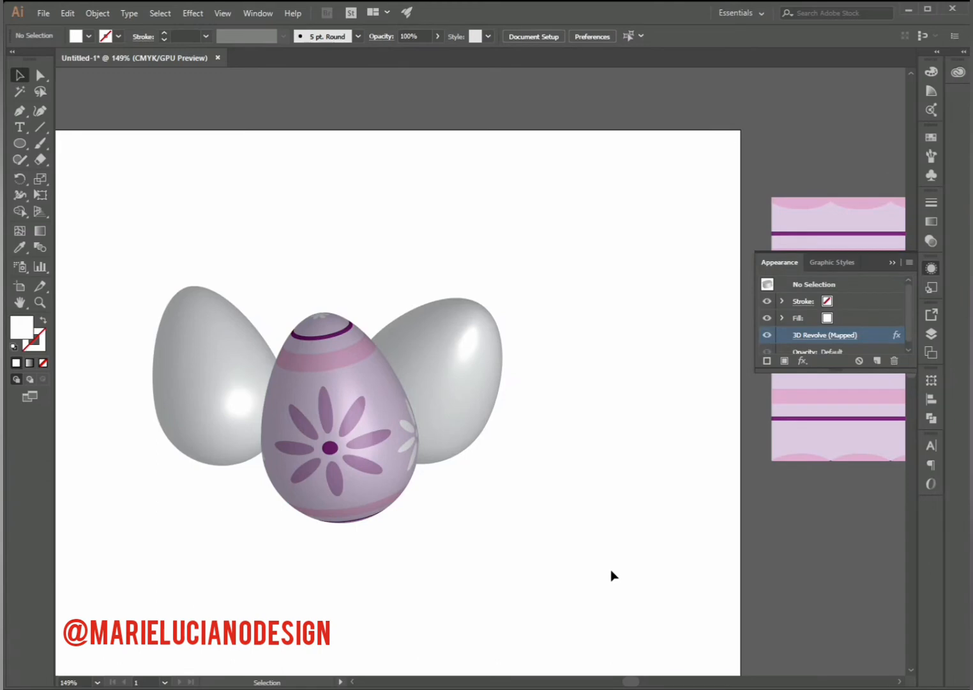
{"action": "left_click", "coordinate": [892, 262]}
- Draw a rectangle below the flower pattern, matching its width, with a white outline and no fill
{"action": "left_click", "coordinate": [43, 306]}
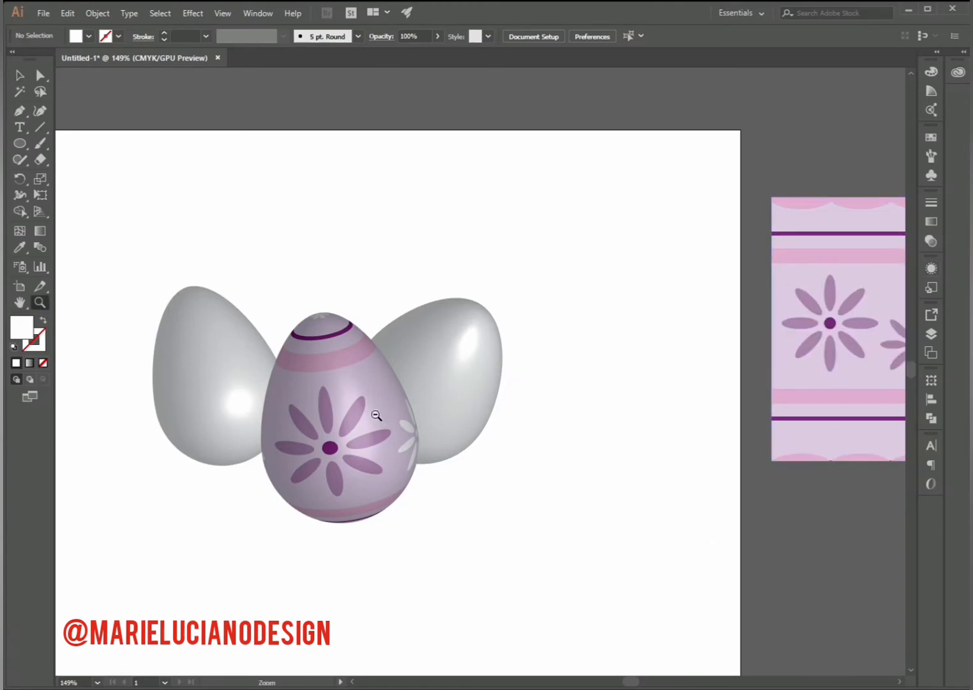
{"action": "left_click", "coordinate": [513, 462], "text": "alt"}
{"action": "left_click_drag", "start_coordinate": [579, 496], "coordinate": [509, 513]}
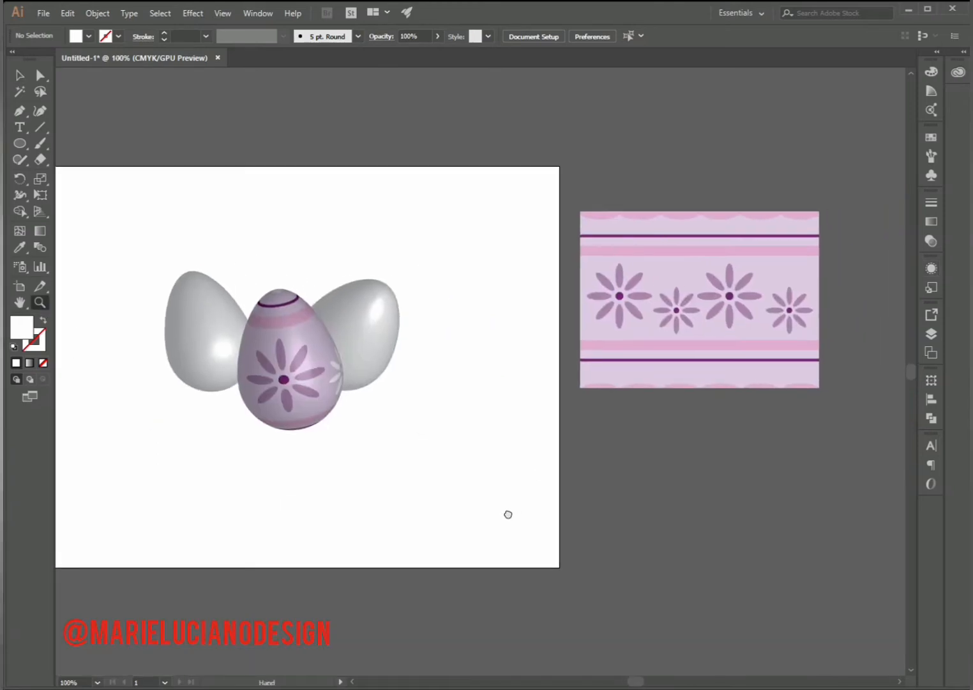
{"action": "left_click", "coordinate": [19, 143]}
{"action": "left_click_drag", "start_coordinate": [580, 405], "coordinate": [819, 555]}
{"action": "key", "text": "v"}
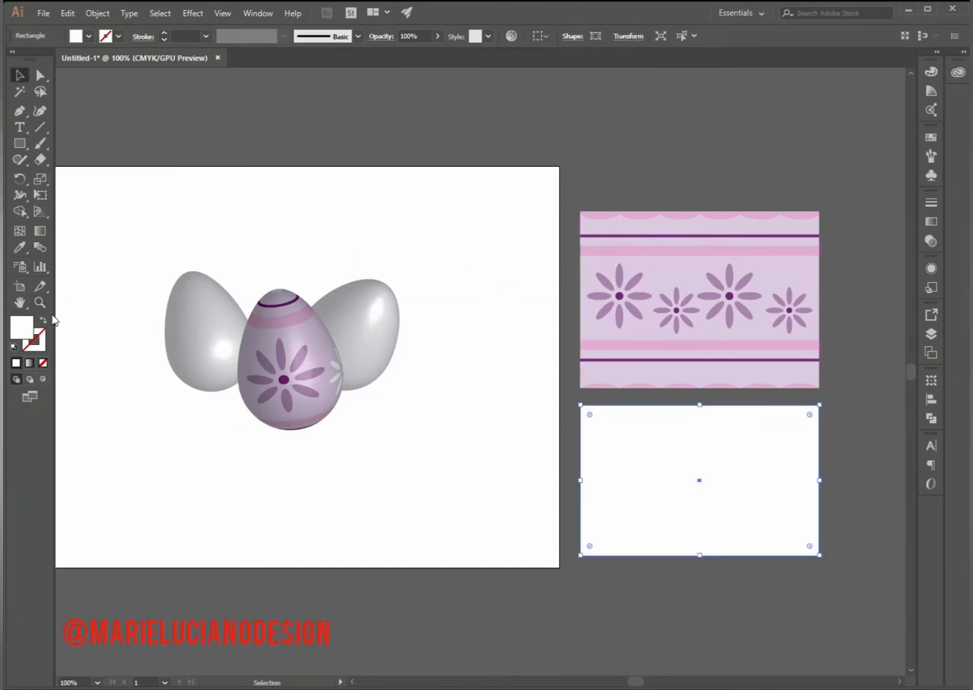
{"action": "key", "text": "shift+x"}
{"action": "left_click", "coordinate": [512, 147]}
- Create a 3-sided polygon and fit it as a small triangle in the rectangle's lower-left corner
{"action": "left_click_drag", "start_coordinate": [20, 143], "coordinate": [96, 192]}
{"action": "left_click", "coordinate": [479, 447]}
{"action": "type", "text": "3"}
{"action": "key", "text": "Return"}
{"action": "key", "text": "v"}
{"action": "left_click_drag", "start_coordinate": [479, 441], "coordinate": [624, 548]}
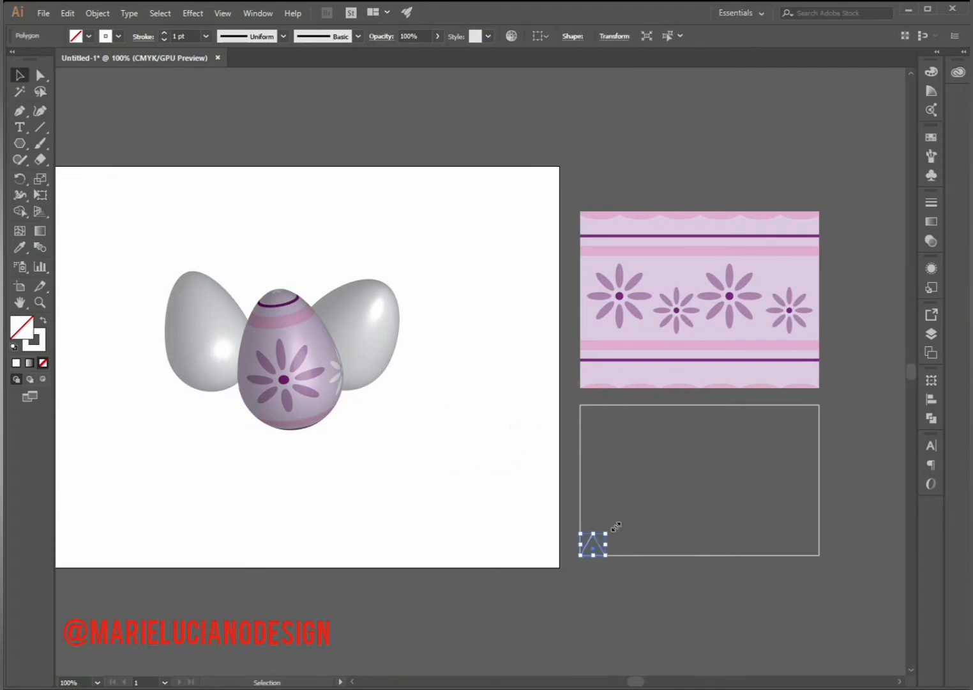
- Repeat the triangle into a row fitted to the rectangle's width and give the row a white fill
{"action": "key", "text": "ctrl+d"}
{"action": "key", "text": "ctrl+d"}
{"action": "key", "text": "ctrl+d"}
{"action": "key", "text": "ctrl+d"}
{"action": "key", "text": "ctrl+d"}
{"action": "key", "text": "ctrl+d"}
{"action": "key", "text": "ctrl+d"}
{"action": "key", "text": "ctrl+d"}
{"action": "key", "text": "ctrl+d"}
{"action": "left_click", "coordinate": [580, 517], "text": "shift"}
{"action": "mouse_move", "coordinate": [852, 543]}
{"action": "left_mouse_down"}
{"action": "mouse_move", "coordinate": [586, 549]}
{"action": "mouse_move", "coordinate": [848, 537]}
{"action": "mouse_move", "coordinate": [820, 537]}
{"action": "left_mouse_up"}
{"action": "key", "text": "shift+x"}
{"action": "left_click", "coordinate": [830, 570]}
{"action": "key", "text": "ctrl+z"}
{"action": "left_click", "coordinate": [728, 585]}
- Lower the top points of the triangles and unite the row into a single shape
{"action": "key", "text": "a"}
{"action": "left_click_drag", "start_coordinate": [572, 525], "coordinate": [806, 503]}
{"action": "key", "text": "shift+Down"}
{"action": "left_click", "coordinate": [715, 578]}
{"action": "key", "text": "v"}
{"action": "left_click", "coordinate": [931, 420]}
{"action": "left_click", "coordinate": [774, 408]}
- Cut the upper copy of the triangle row at both ends and delete its base line to leave an open zigzag
{"action": "left_click", "coordinate": [818, 497]}
{"action": "key", "text": "c"}
{"action": "left_click", "coordinate": [580, 508]}
{"action": "left_click", "coordinate": [819, 509]}
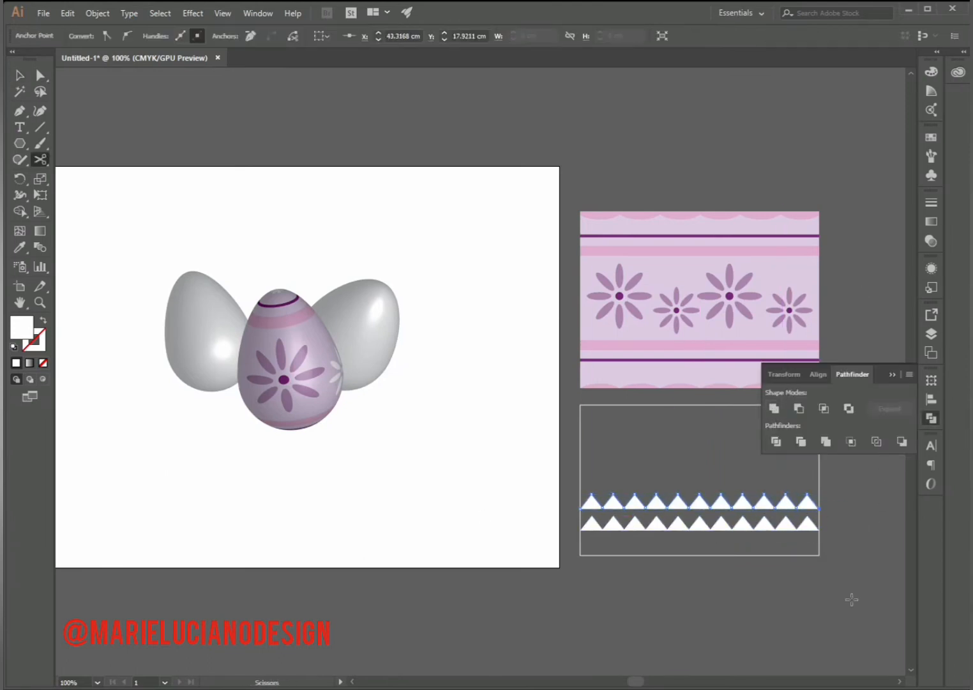
{"action": "key", "text": "a"}
{"action": "left_click", "coordinate": [846, 562]}
{"action": "left_click", "coordinate": [776, 509]}
{"action": "key", "text": "Delete"}
- Give the zigzag a white 3 pt stroke with no fill
{"action": "key", "text": "v"}
{"action": "left_click", "coordinate": [708, 502]}
{"action": "left_click", "coordinate": [42, 320]}
{"action": "left_click", "coordinate": [205, 37]}
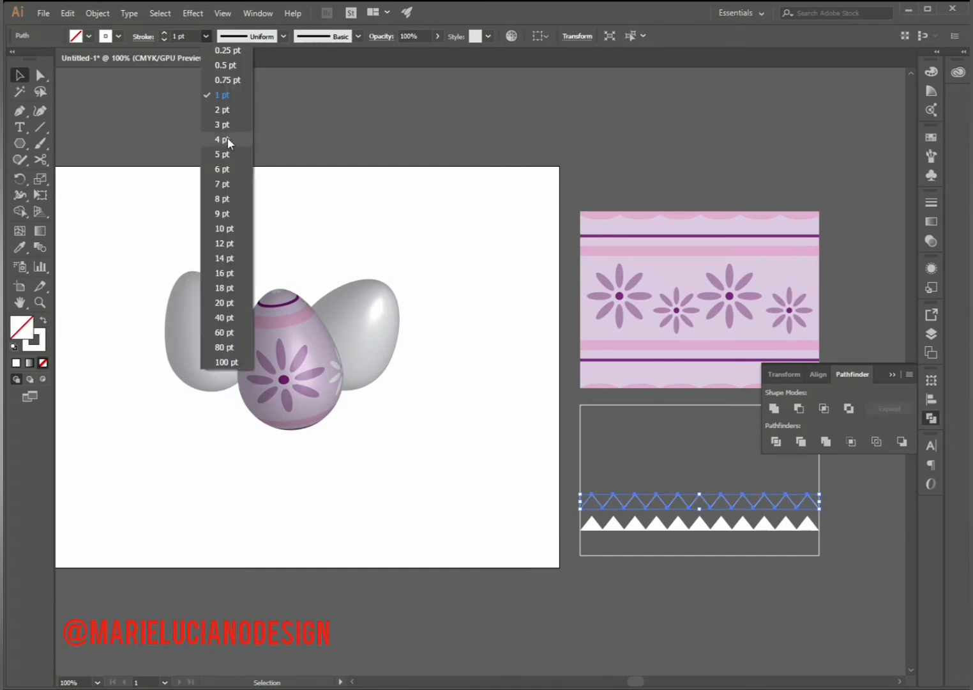
{"action": "left_click", "coordinate": [222, 125]}
{"action": "left_click", "coordinate": [931, 418]}
{"action": "left_click", "coordinate": [879, 435]}
- Copy the zigzag into four more evenly spaced rows up to the rectangle's top edge
{"action": "left_click_drag", "start_coordinate": [795, 502], "coordinate": [795, 418]}
{"action": "left_click_drag", "start_coordinate": [795, 418], "coordinate": [794, 437]}
{"action": "key", "text": "ctrl+d"}
{"action": "key", "text": "ctrl+d"}
{"action": "left_click", "coordinate": [843, 504]}
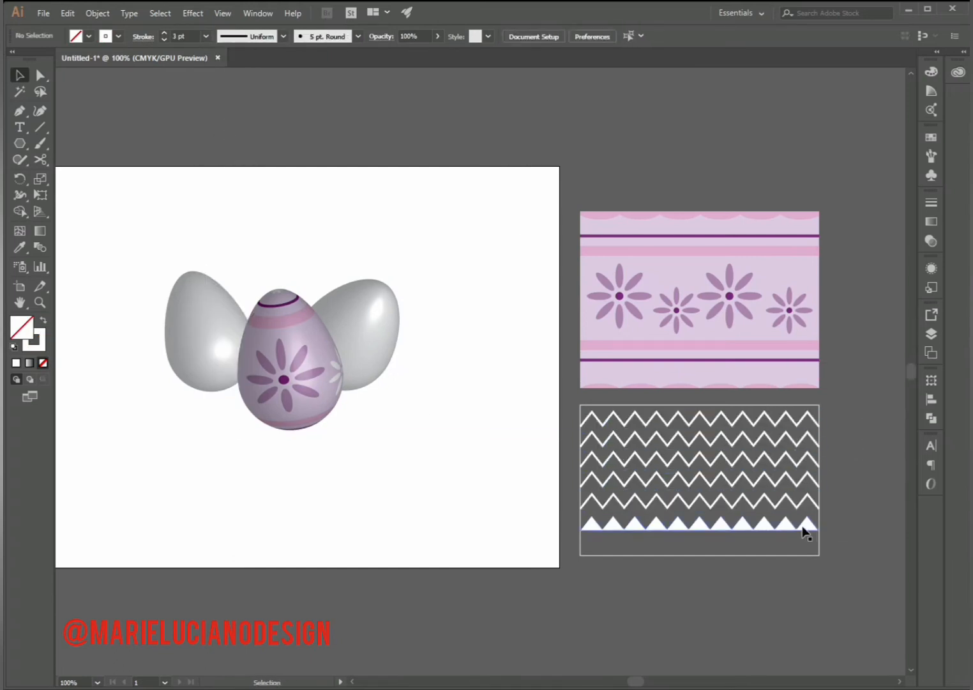
- Draw a white filled rectangle from the base of the triangle row down to the pattern's bottom edge
{"action": "key", "text": "shift+x"}
{"action": "key", "text": "m"}
{"action": "mouse_move", "coordinate": [581, 531]}
{"action": "left_mouse_down"}
{"action": "mouse_move", "coordinate": [798, 543]}
{"action": "mouse_move", "coordinate": [819, 555]}
{"action": "left_mouse_up"}
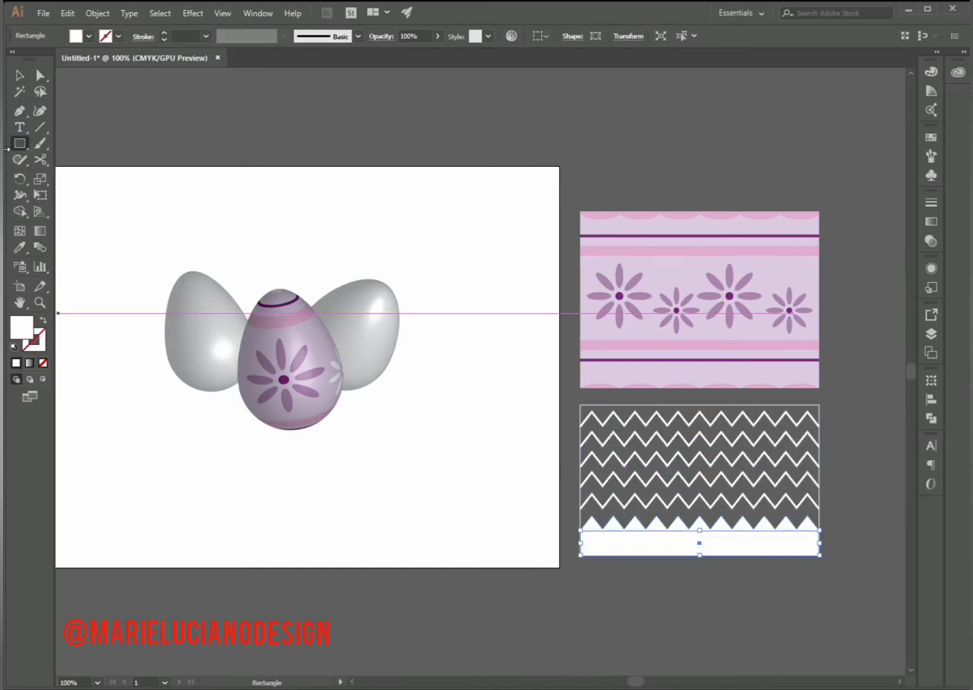
- Fill the triangle row and the strip beneath it with dark blue
{"action": "left_click", "coordinate": [20, 76]}
{"action": "left_click", "coordinate": [721, 524]}
{"action": "left_click", "coordinate": [721, 543], "text": "shift"}
{"action": "double_click", "coordinate": [22, 327]}
{"action": "left_click", "coordinate": [667, 340]}
{"action": "left_click", "coordinate": [622, 339]}
{"action": "left_click", "coordinate": [792, 270]}
{"action": "left_click", "coordinate": [837, 479]}
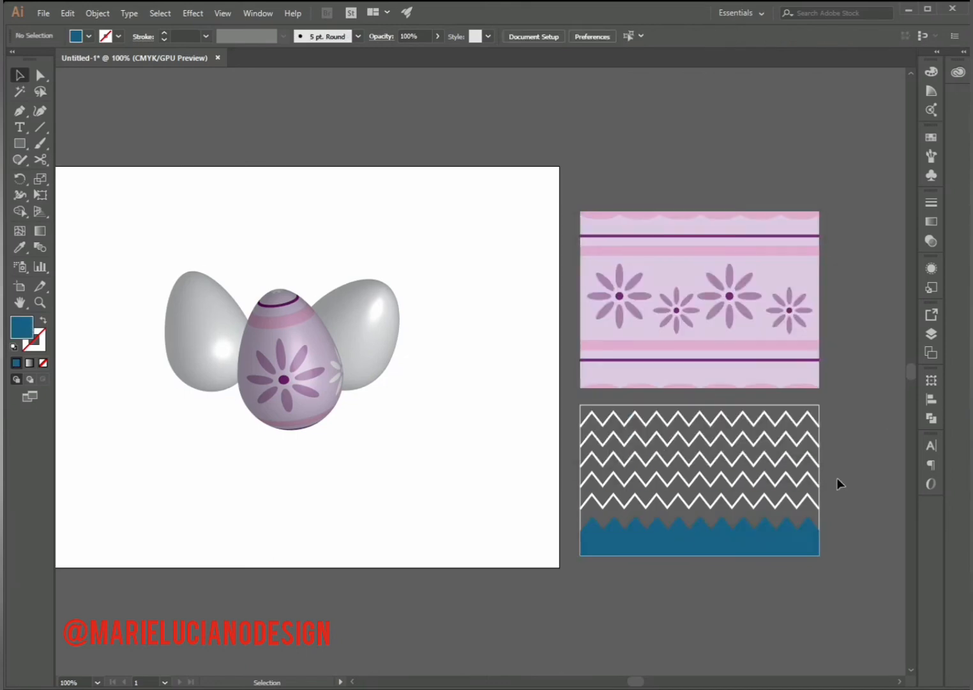
- Give the outlined background rectangle behind the zigzags a light blue fill with no stroke
{"action": "left_click", "coordinate": [820, 520]}
{"action": "right_click", "coordinate": [820, 520]}
{"action": "left_click", "coordinate": [42, 321]}
{"action": "double_click", "coordinate": [22, 327]}
{"action": "left_click", "coordinate": [667, 339]}
{"action": "left_click", "coordinate": [555, 265]}
{"action": "left_click", "coordinate": [791, 269]}
{"action": "left_click", "coordinate": [893, 432]}
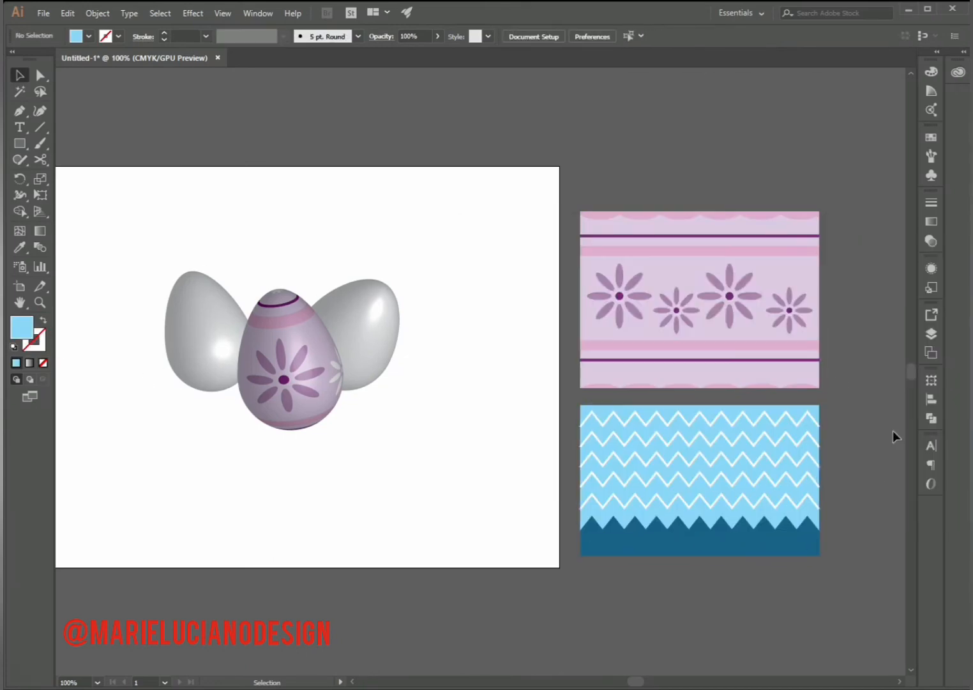
- Delete the lowest zigzag and place the designer's brand name as white text in the freed gap
{"action": "left_click", "coordinate": [775, 505]}
{"action": "key", "text": "Delete"}
{"action": "key", "text": "t"}
{"action": "left_click", "coordinate": [630, 589]}
{"action": "type", "text": "Marie"}
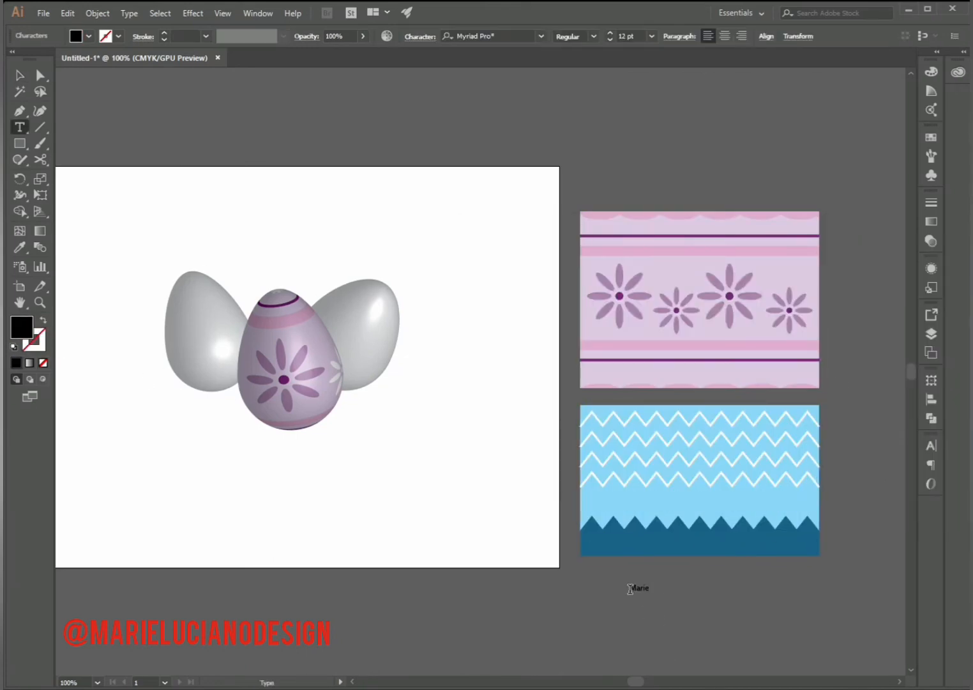
{"action": "type", "text": " Luciano Design"}
{"action": "left_click", "coordinate": [20, 75]}
{"action": "left_click_drag", "start_coordinate": [714, 585], "coordinate": [724, 497]}
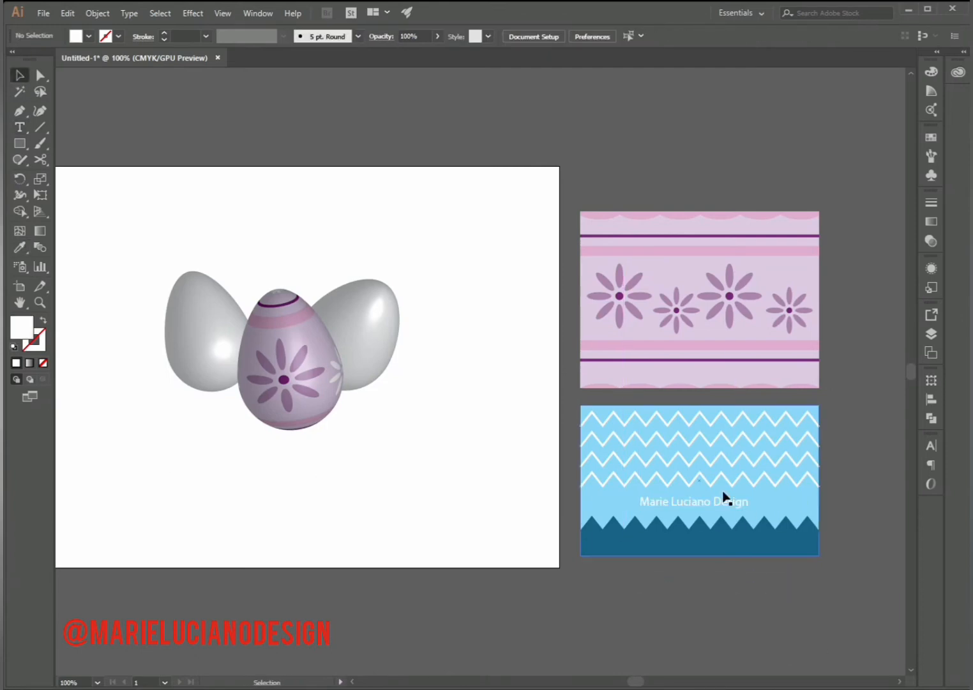
{"action": "left_click", "coordinate": [747, 610]}
- Copy the lowest zigzag onto the dark blue triangle edge and add a black, strokeless copy of the background in front
{"action": "left_click", "coordinate": [796, 485]}
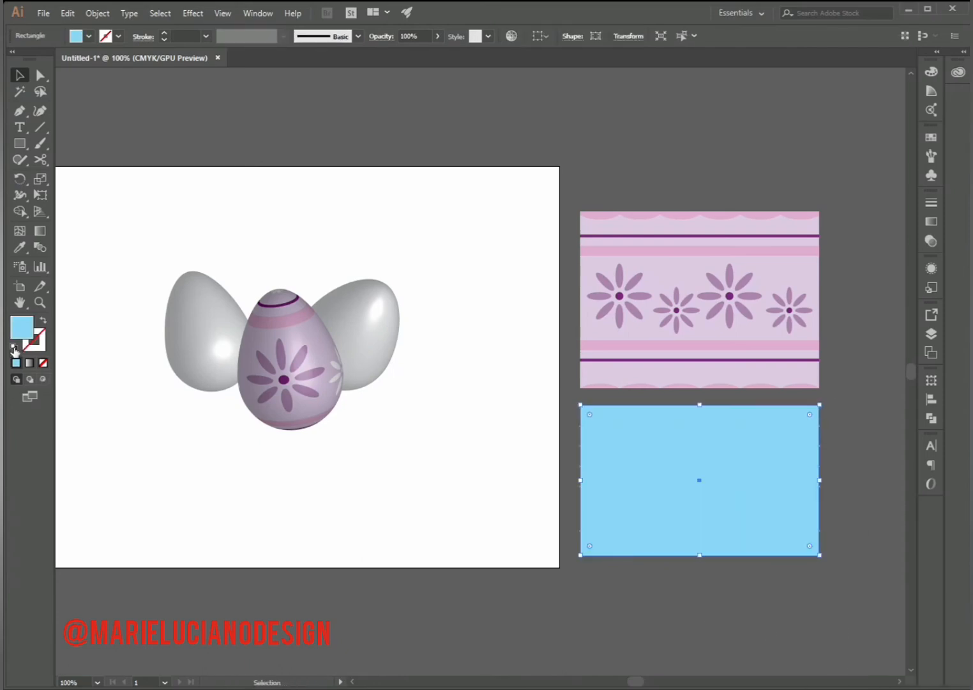
{"action": "left_click", "coordinate": [14, 348]}
{"action": "left_click", "coordinate": [43, 363]}
{"action": "left_click", "coordinate": [43, 319]}
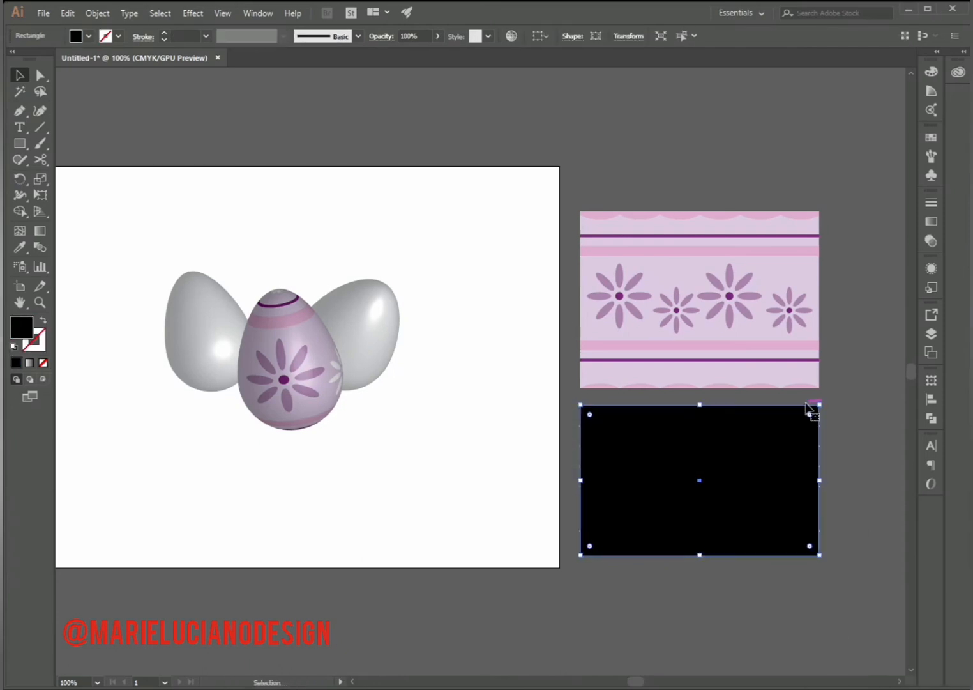
- Make a clipping mask that trims the whole zigzag pattern to the black rectangle
{"action": "left_click_drag", "start_coordinate": [585, 560], "coordinate": [576, 559]}
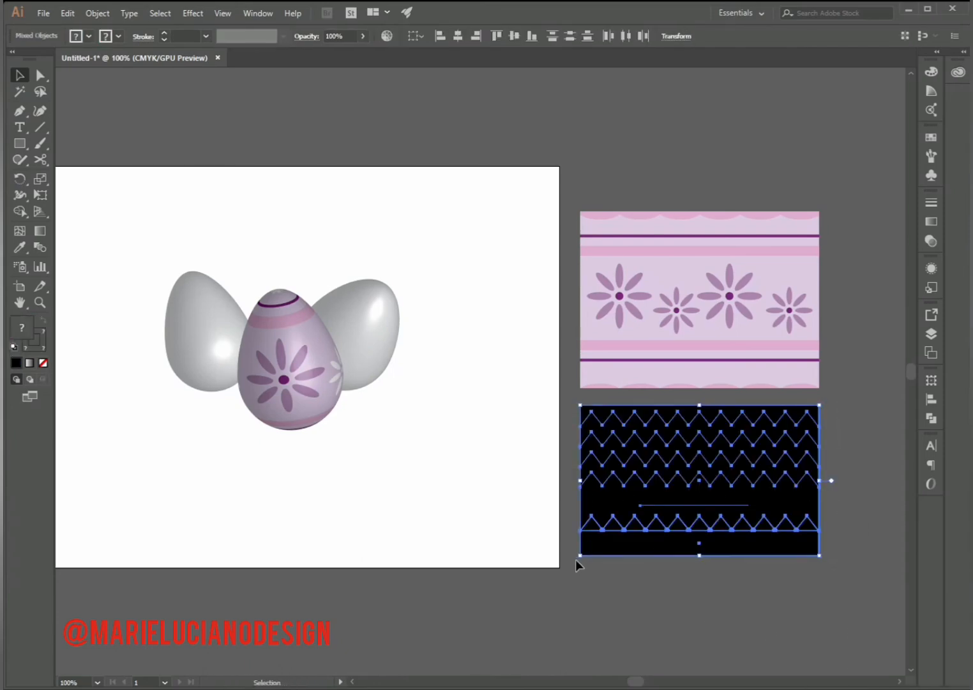
{"action": "key", "text": "ctrl+7"}
{"action": "left_click", "coordinate": [646, 595]}
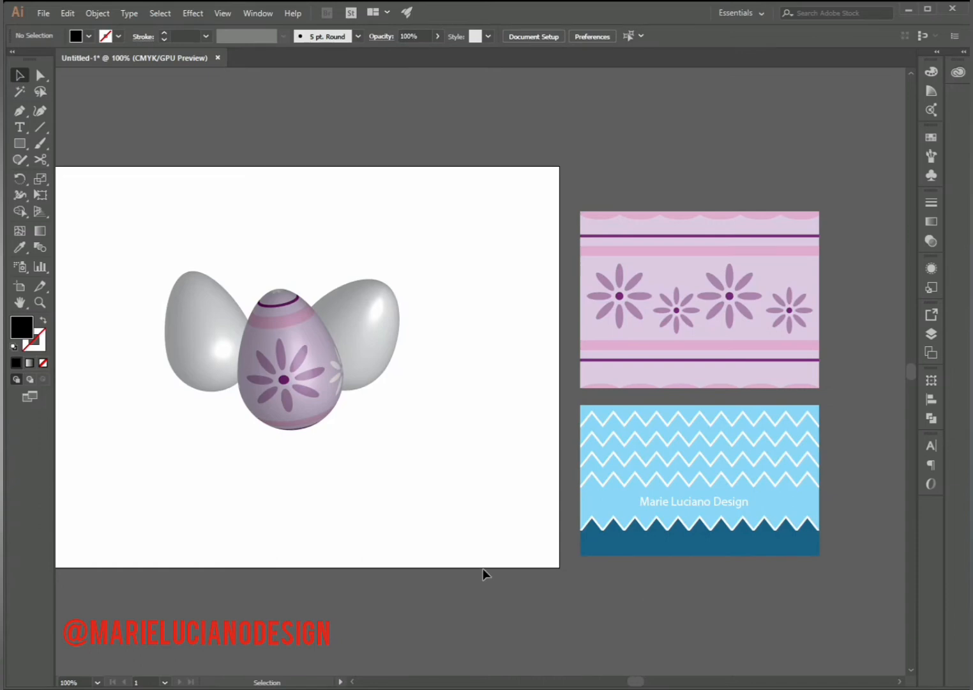
{"action": "left_click", "coordinate": [215, 291]}
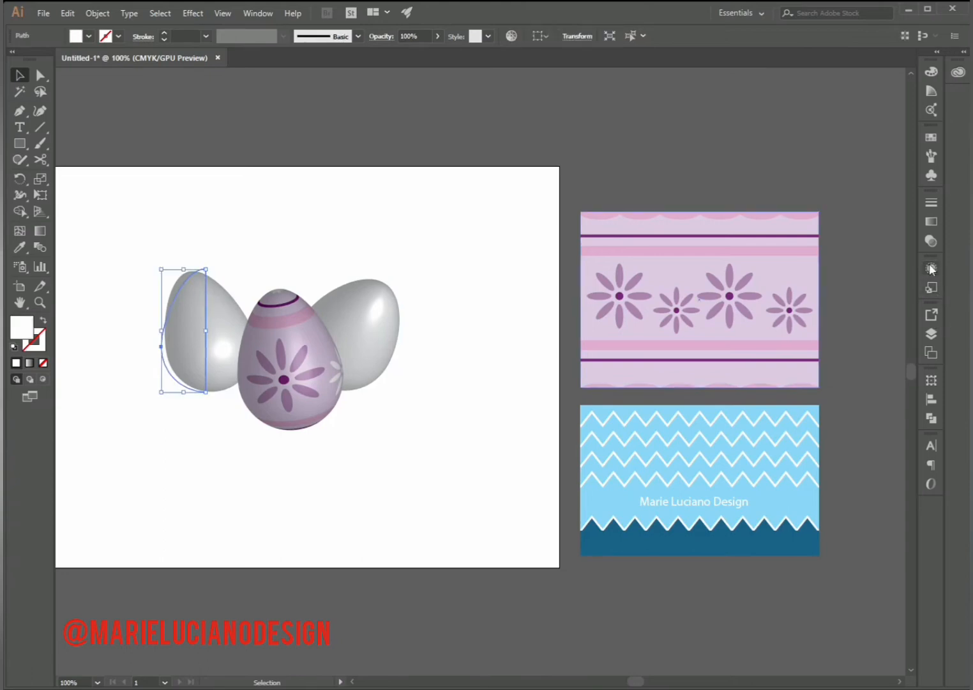
{"action": "left_click", "coordinate": [931, 333]}
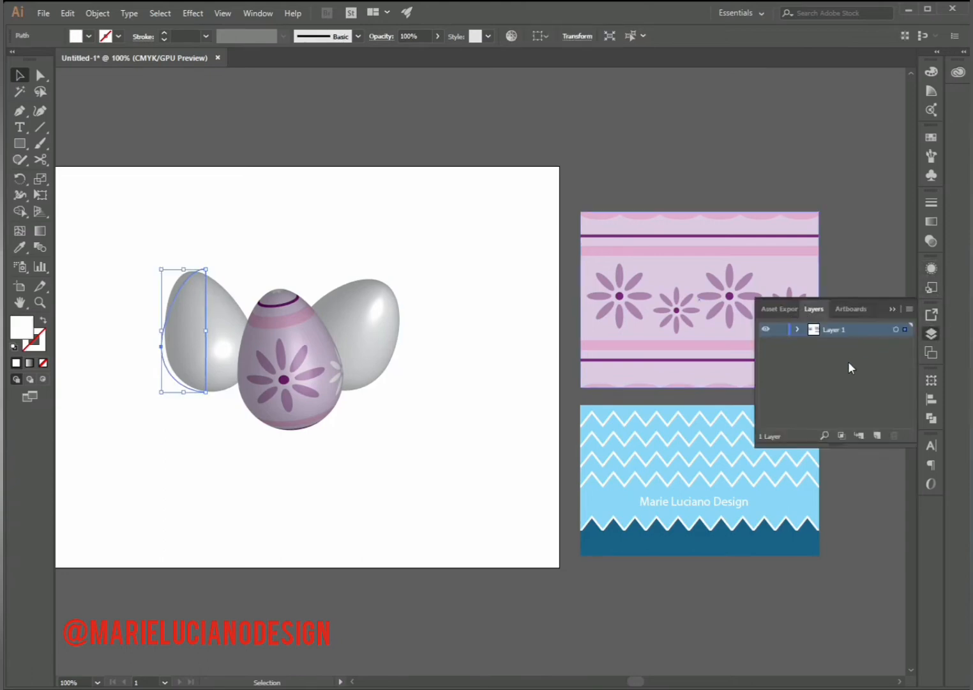
{"action": "left_click", "coordinate": [931, 334]}
{"action": "left_click", "coordinate": [933, 266]}
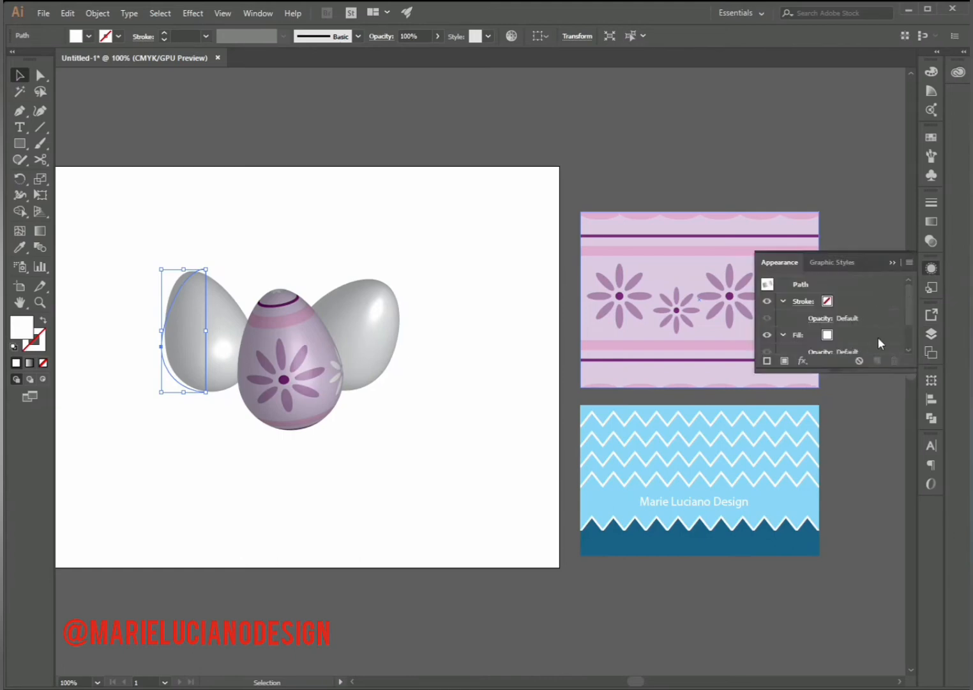
{"action": "scroll", "coordinate": [894, 339], "scroll_direction": "down", "scroll_amount": 2}
{"action": "left_click", "coordinate": [813, 331]}
{"action": "left_click", "coordinate": [796, 551]}
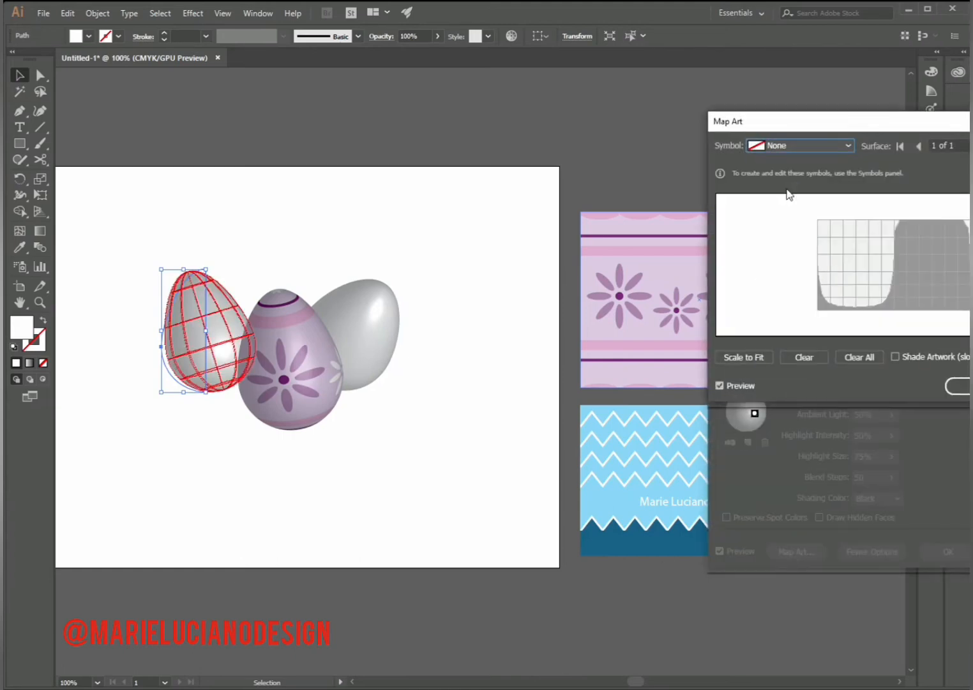
{"action": "left_click", "coordinate": [796, 145]}
{"action": "left_click", "coordinate": [960, 385]}
{"action": "left_click", "coordinate": [960, 548]}
- Save the clipped blue zigzag pattern as a new dynamic symbol named 02 with the Graphic export type
{"action": "left_click", "coordinate": [758, 496]}
{"action": "left_click", "coordinate": [931, 175]}
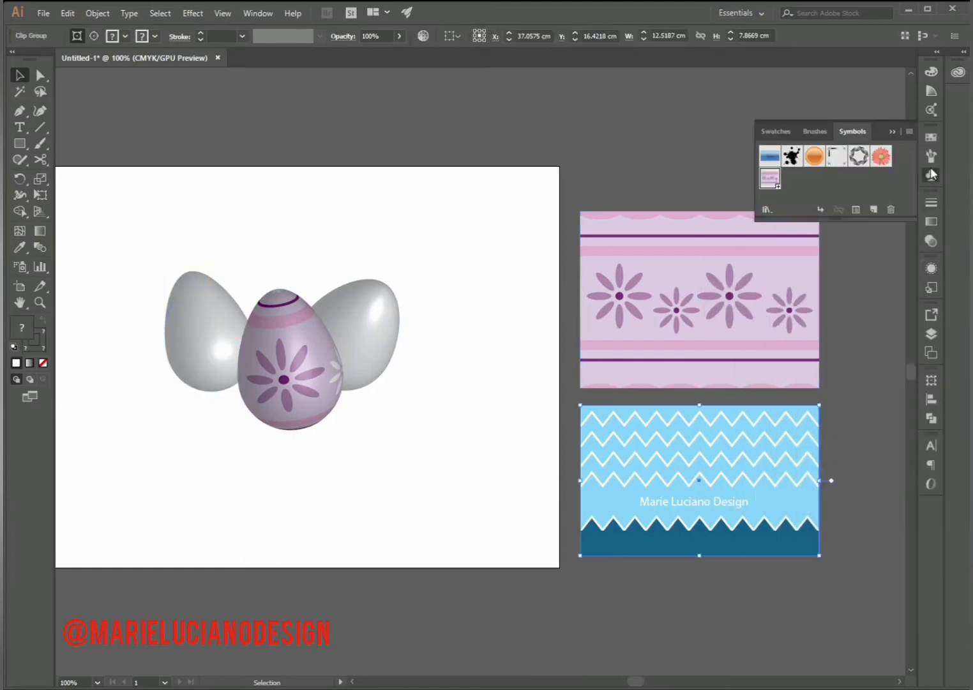
{"action": "left_click", "coordinate": [873, 210]}
{"action": "left_click", "coordinate": [483, 308]}
{"action": "left_click", "coordinate": [489, 338]}
{"action": "left_click_drag", "start_coordinate": [518, 285], "coordinate": [421, 292]}
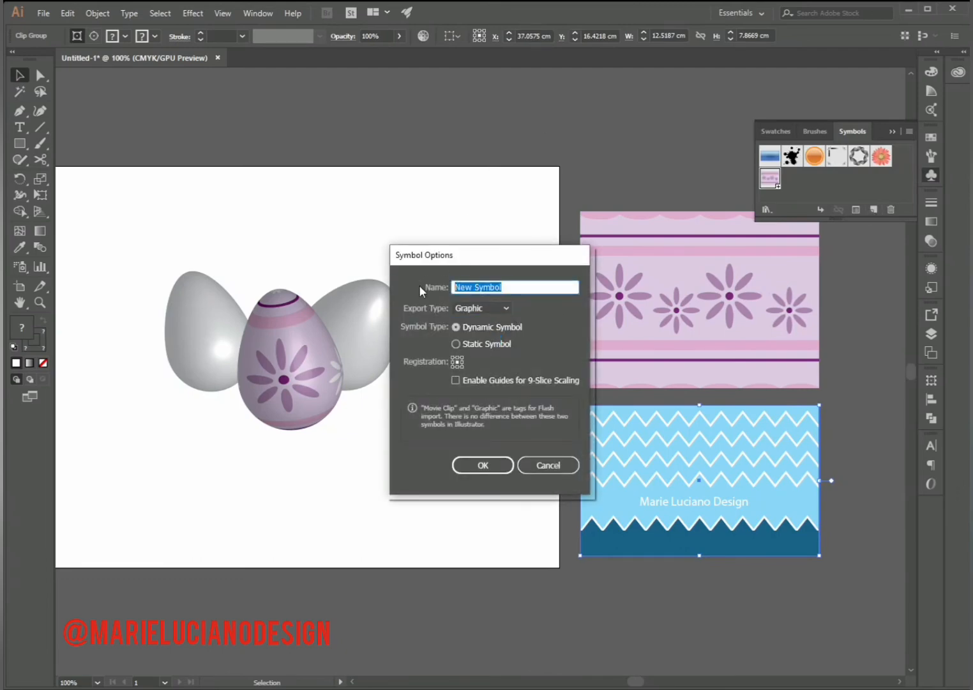
{"action": "type", "text": "02"}
{"action": "left_click", "coordinate": [483, 467]}
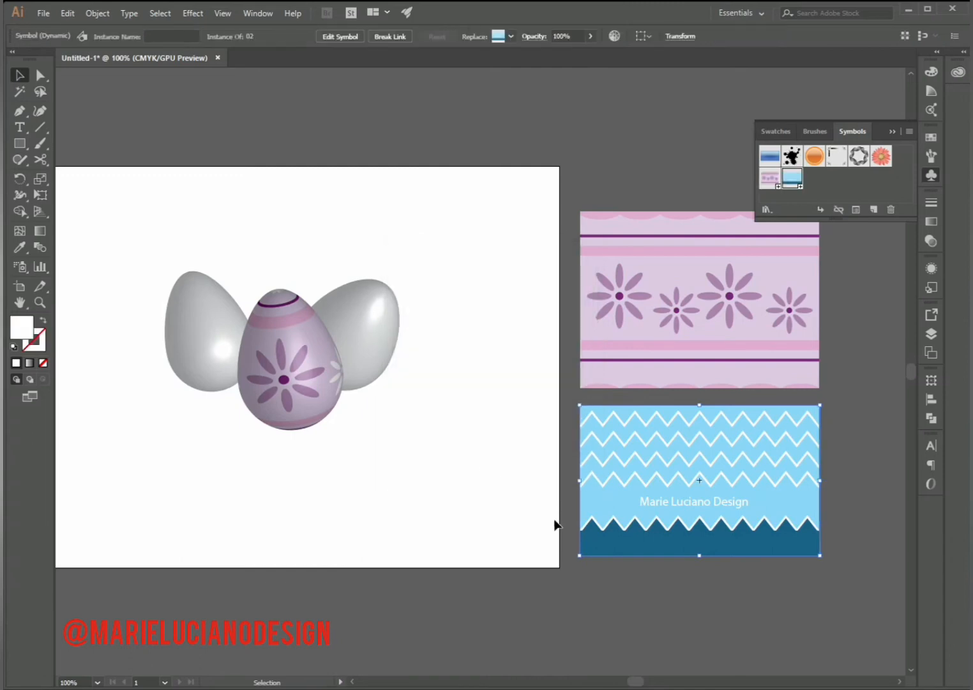
{"action": "left_click", "coordinate": [553, 521]}
- Map symbol 02 onto the plain egg behind the flower egg on its left through its 3D Revolve effect, with preview on
{"action": "left_click", "coordinate": [172, 297]}
{"action": "left_click", "coordinate": [355, 277]}
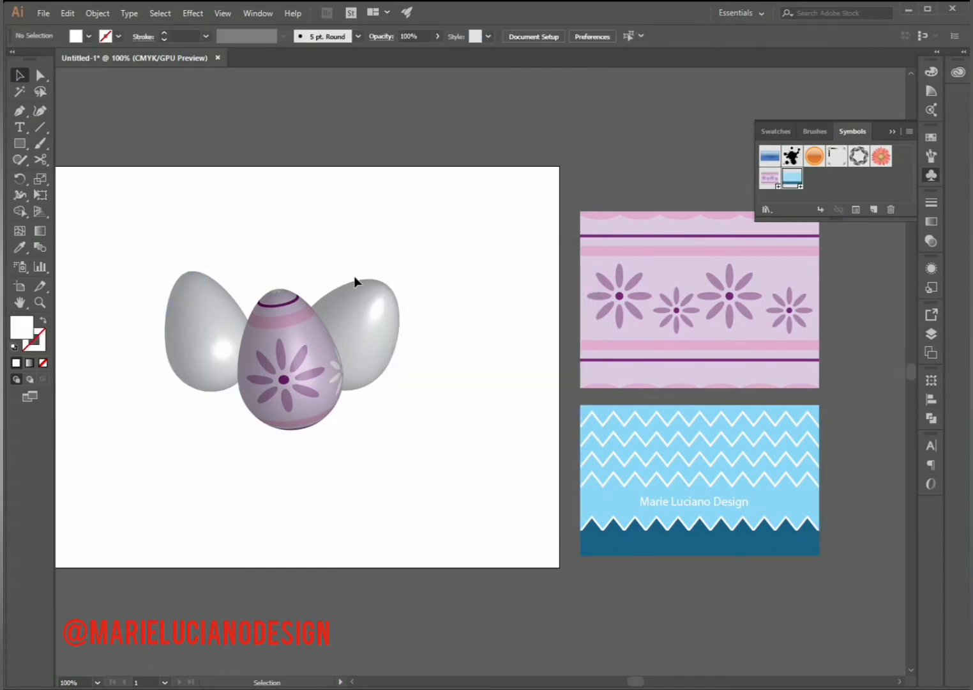
{"action": "left_click", "coordinate": [172, 299]}
{"action": "left_click", "coordinate": [931, 268]}
{"action": "scroll", "coordinate": [911, 311], "scroll_direction": "down", "scroll_amount": 2}
{"action": "left_click", "coordinate": [810, 326]}
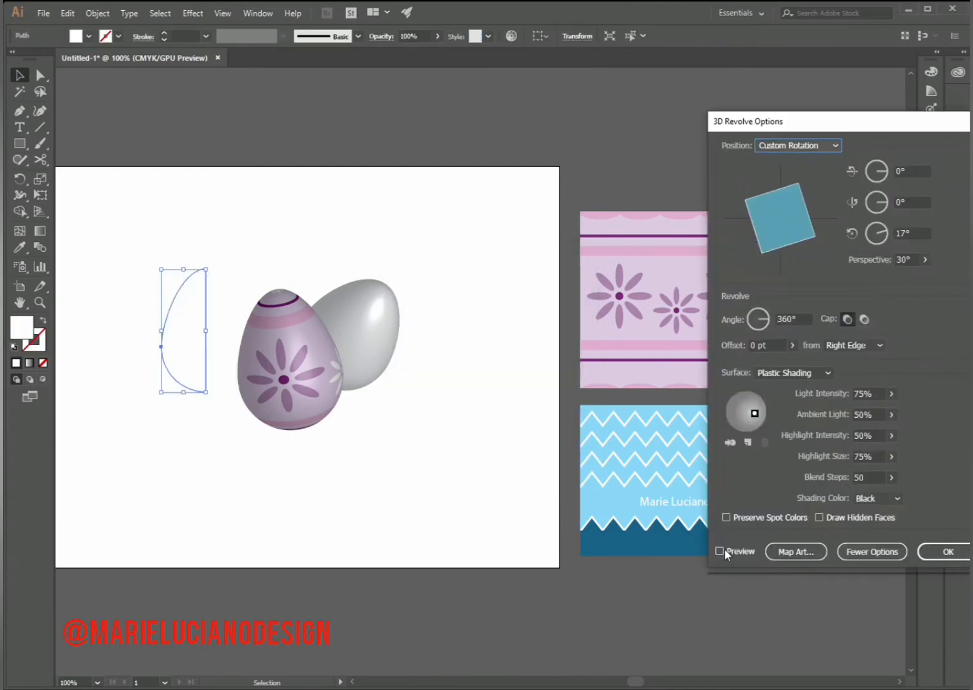
{"action": "left_click", "coordinate": [725, 548]}
{"action": "left_click", "coordinate": [798, 549]}
{"action": "left_click", "coordinate": [817, 145]}
{"action": "left_click", "coordinate": [792, 278]}
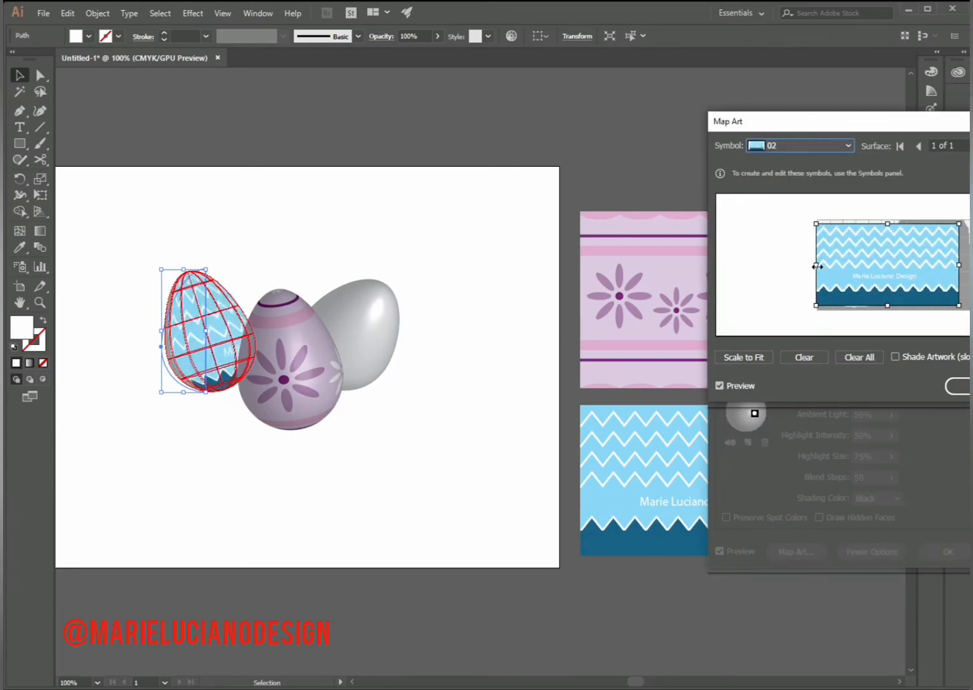
- Enlarge the mapped zigzag art to cover the egg's whole surface and shade the artwork
{"action": "left_click_drag", "start_coordinate": [895, 224], "coordinate": [895, 218]}
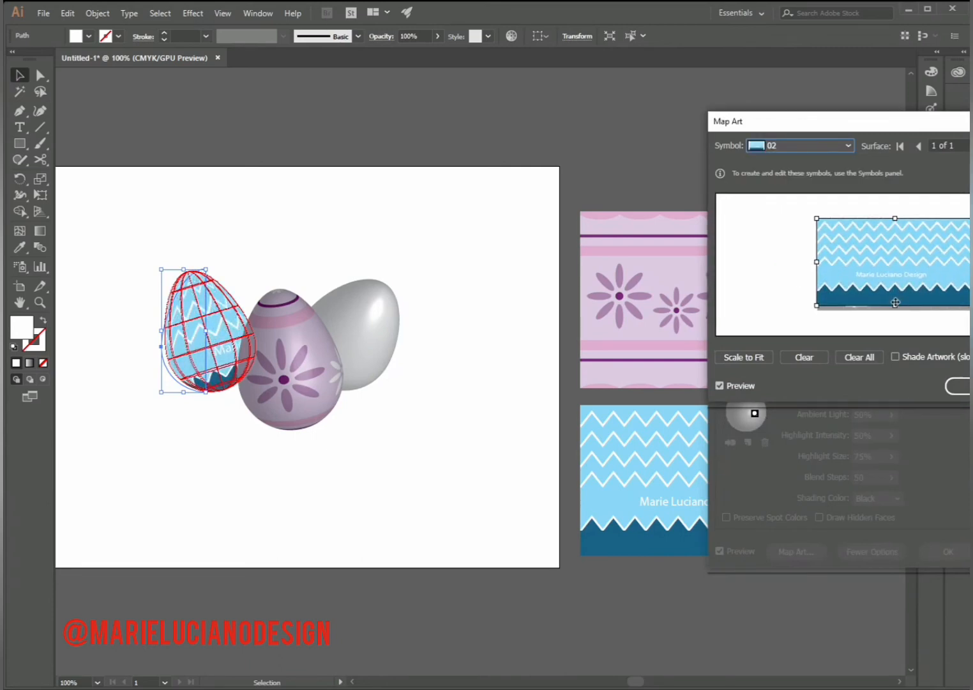
{"action": "left_click_drag", "start_coordinate": [895, 306], "coordinate": [895, 315]}
{"action": "left_click", "coordinate": [898, 357]}
{"action": "left_click", "coordinate": [896, 358]}
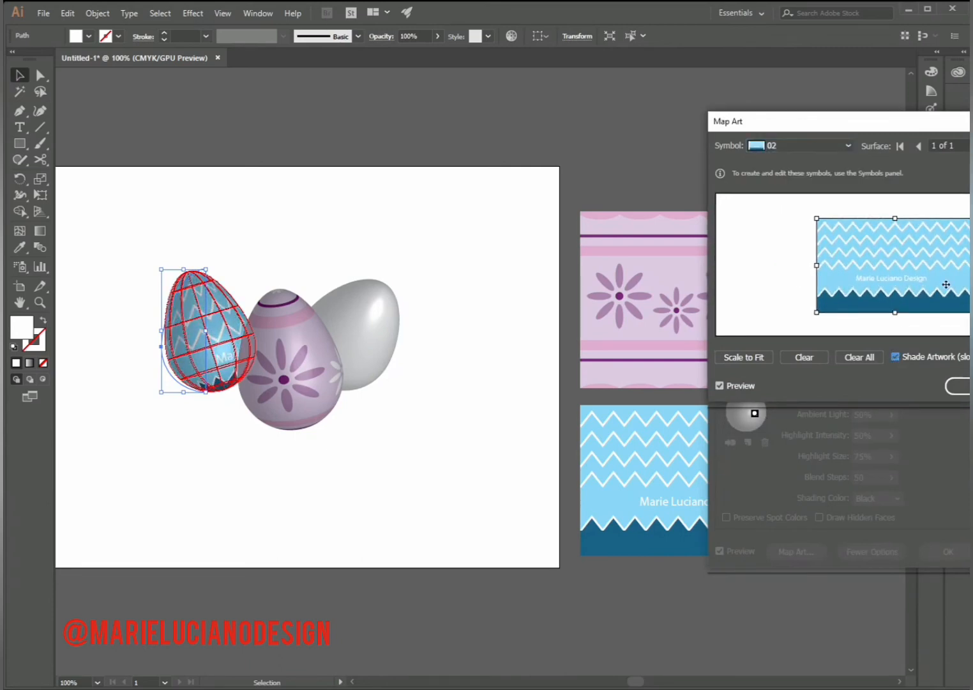
{"action": "left_click", "coordinate": [958, 386]}
- Rotate the zigzag egg to about 50°, 61° and 75° in 3D and move it closer behind the flower egg
{"action": "mouse_move", "coordinate": [796, 209]}
{"action": "left_mouse_down"}
{"action": "mouse_move", "coordinate": [767, 218]}
{"action": "mouse_move", "coordinate": [747, 188]}
{"action": "mouse_move", "coordinate": [778, 218]}
{"action": "mouse_move", "coordinate": [795, 198]}
{"action": "mouse_move", "coordinate": [758, 194]}
{"action": "mouse_move", "coordinate": [786, 193]}
{"action": "mouse_move", "coordinate": [781, 203]}
{"action": "mouse_move", "coordinate": [800, 222]}
{"action": "left_mouse_up"}
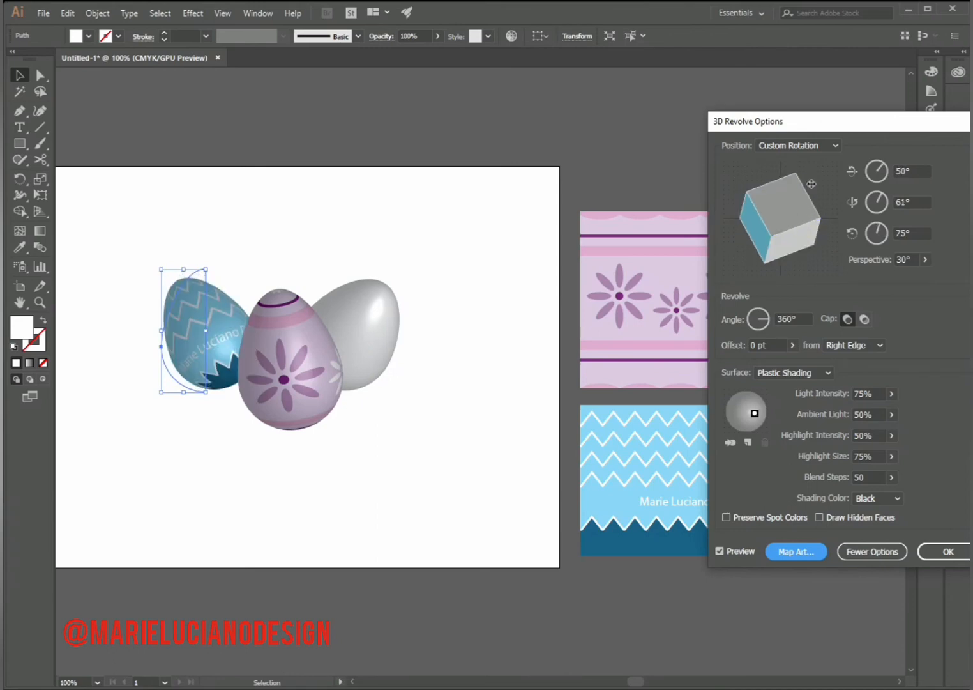
{"action": "left_click", "coordinate": [952, 553]}
{"action": "left_click", "coordinate": [244, 448]}
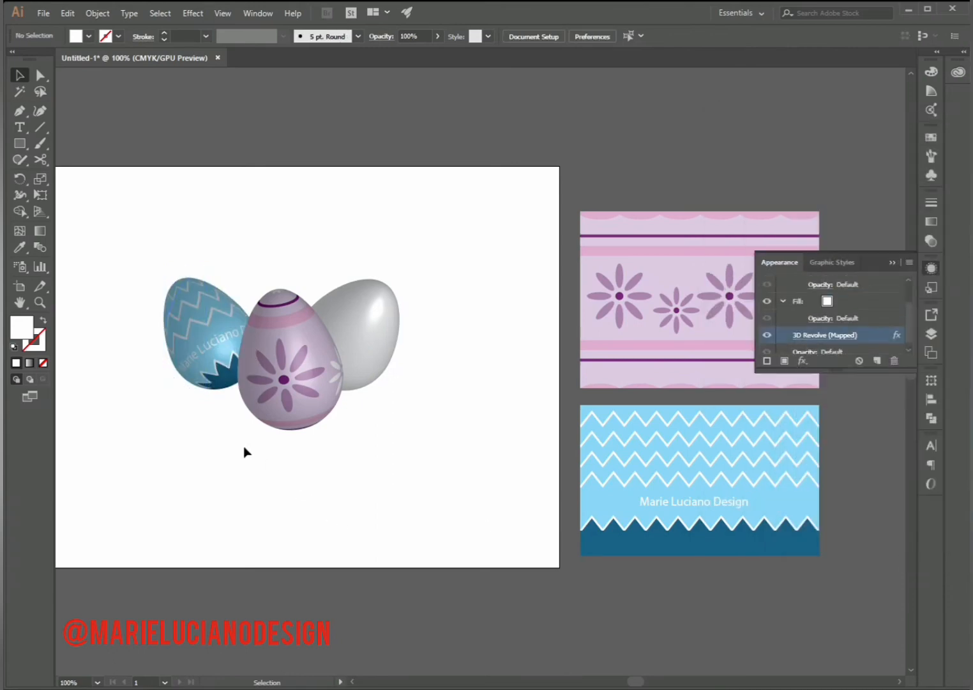
{"action": "left_click_drag", "start_coordinate": [200, 370], "coordinate": [216, 361]}
{"action": "left_click", "coordinate": [481, 410]}
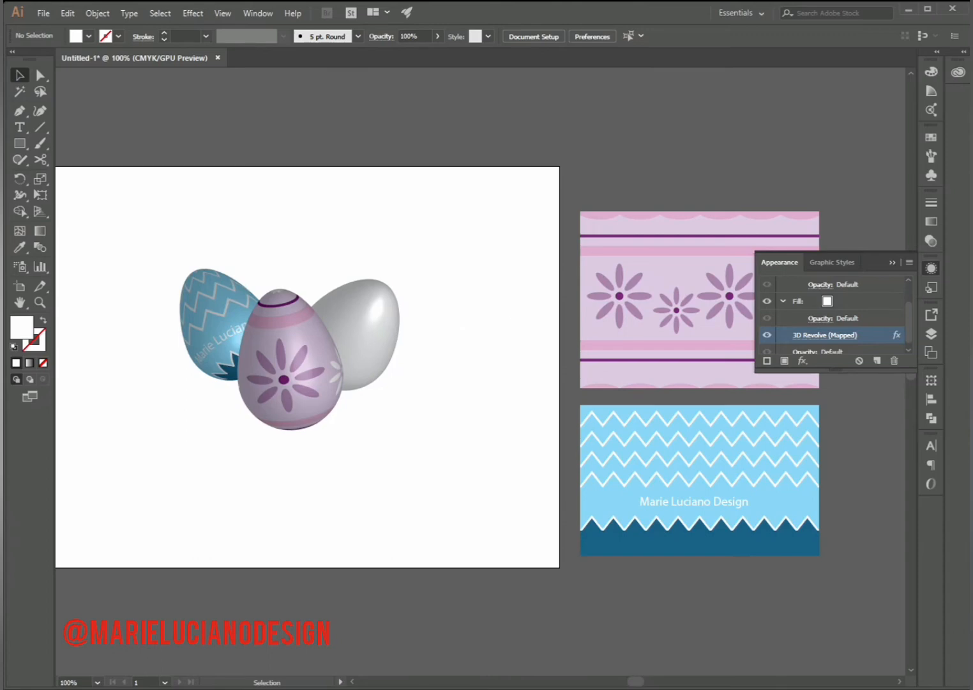
{"action": "left_click", "coordinate": [892, 262]}
- Draw a rectangle above the flower pattern at the same width, with a white 1 pt outline and no fill
{"action": "scroll", "coordinate": [819, 256], "scroll_direction": "up", "scroll_amount": 3}
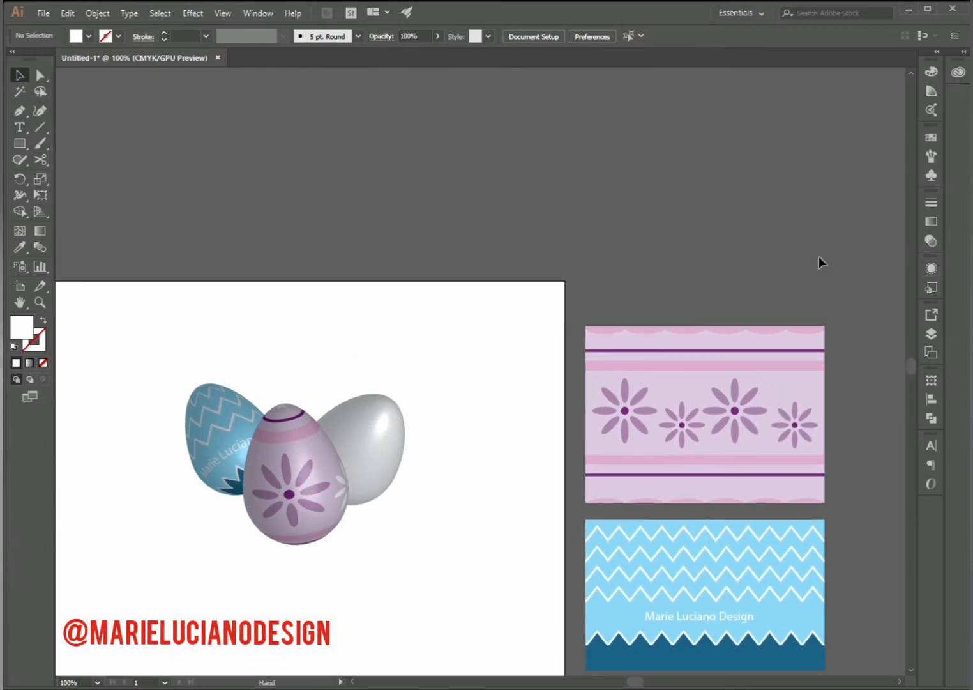
{"action": "left_click", "coordinate": [19, 145]}
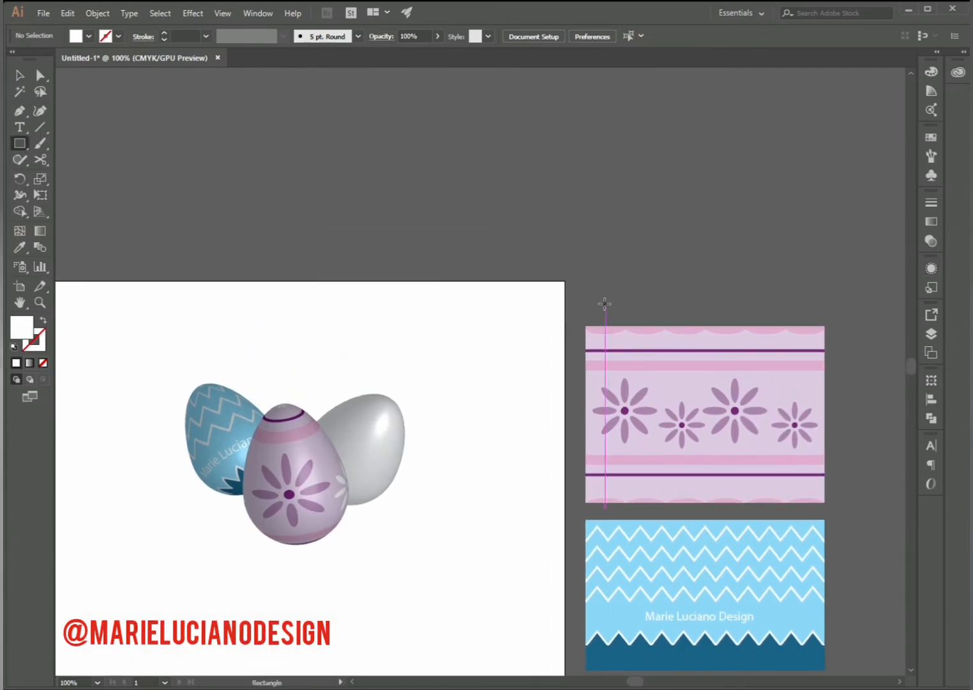
{"action": "left_click_drag", "start_coordinate": [588, 309], "coordinate": [826, 158]}
{"action": "left_click", "coordinate": [18, 78]}
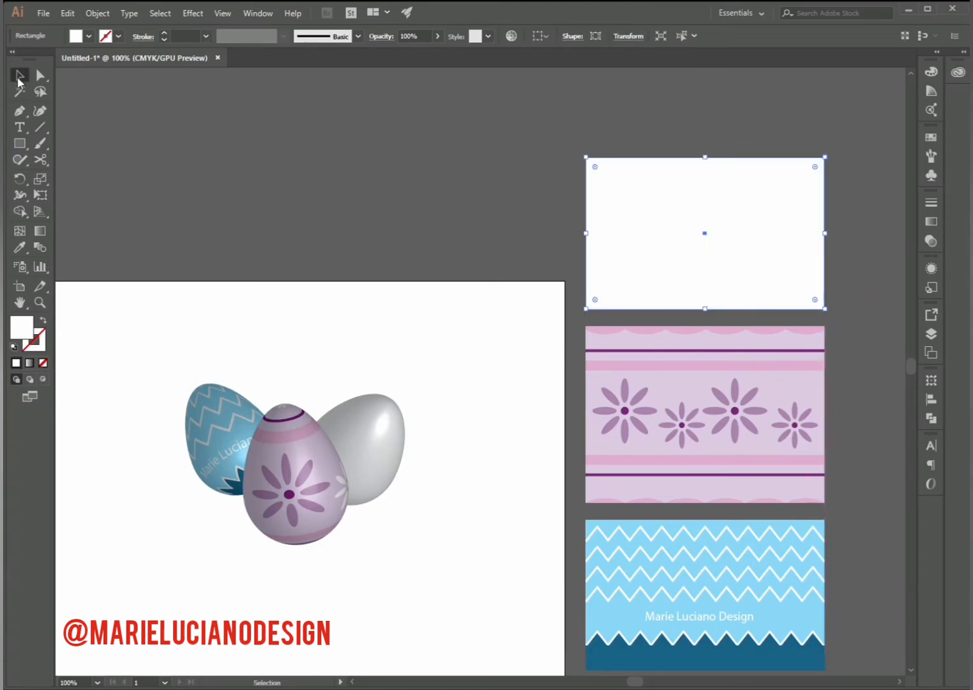
{"action": "left_click", "coordinate": [217, 139]}
{"action": "left_click", "coordinate": [663, 233]}
{"action": "left_click", "coordinate": [43, 320]}
{"action": "left_click", "coordinate": [101, 221]}
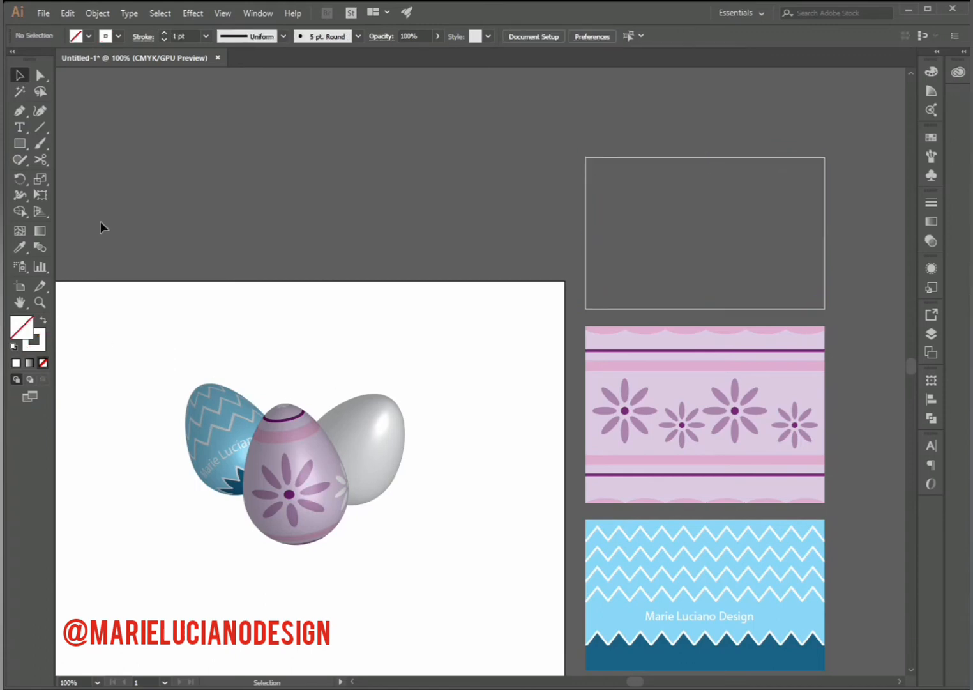
- Draw a wide horizontal stripe slightly overhanging the new rectangle near its upper edge, and add a much thinner copy below it
{"action": "left_click", "coordinate": [18, 147]}
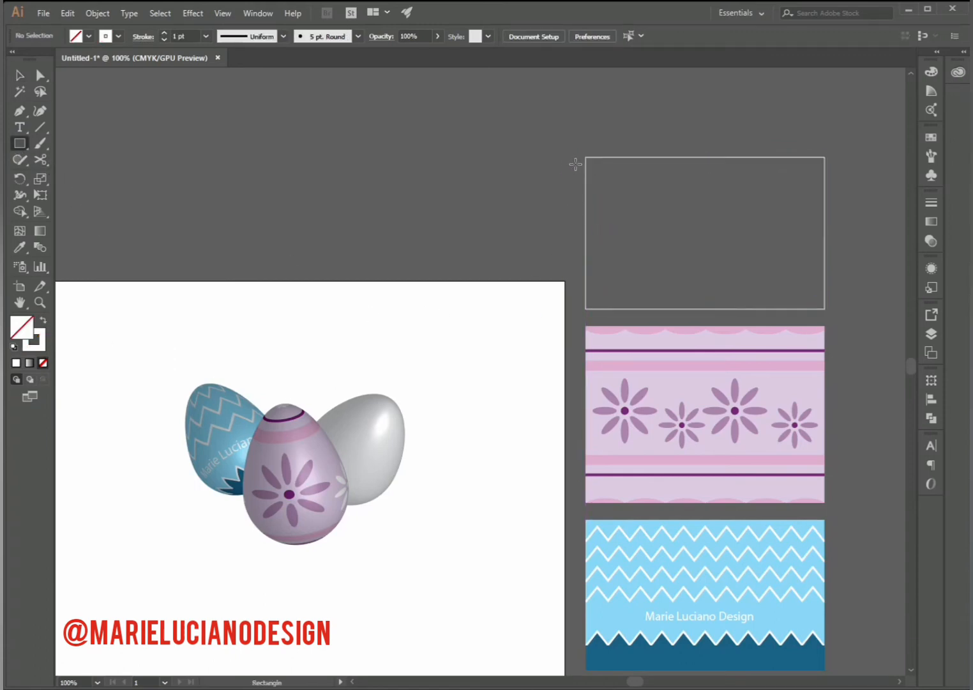
{"action": "mouse_move", "coordinate": [578, 165]}
{"action": "left_mouse_down"}
{"action": "mouse_move", "coordinate": [728, 202]}
{"action": "mouse_move", "coordinate": [842, 189]}
{"action": "mouse_move", "coordinate": [834, 187]}
{"action": "left_mouse_up"}
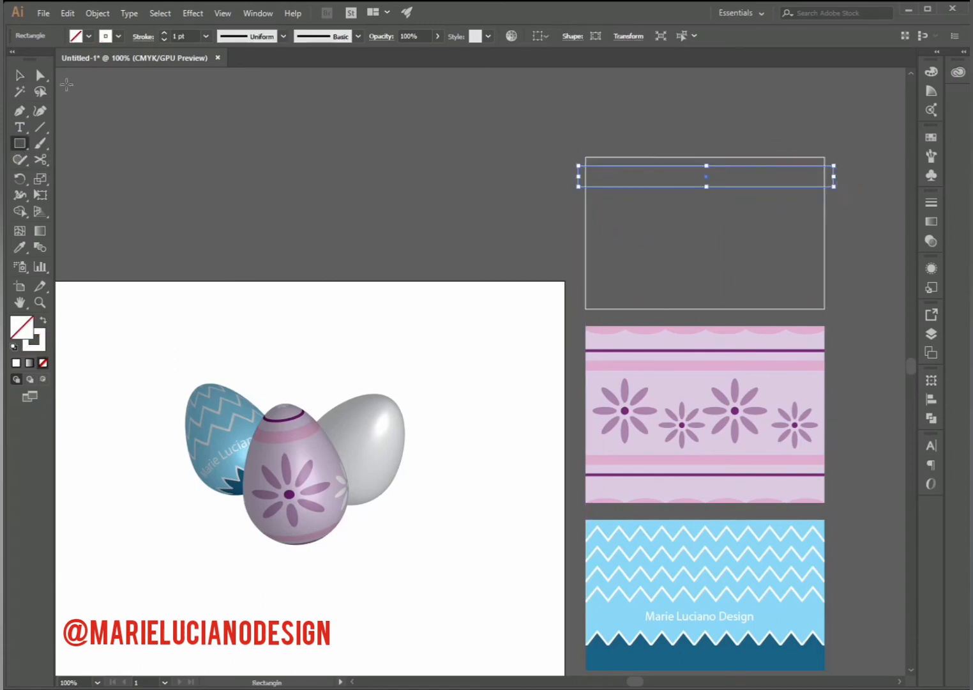
{"action": "left_click", "coordinate": [19, 77]}
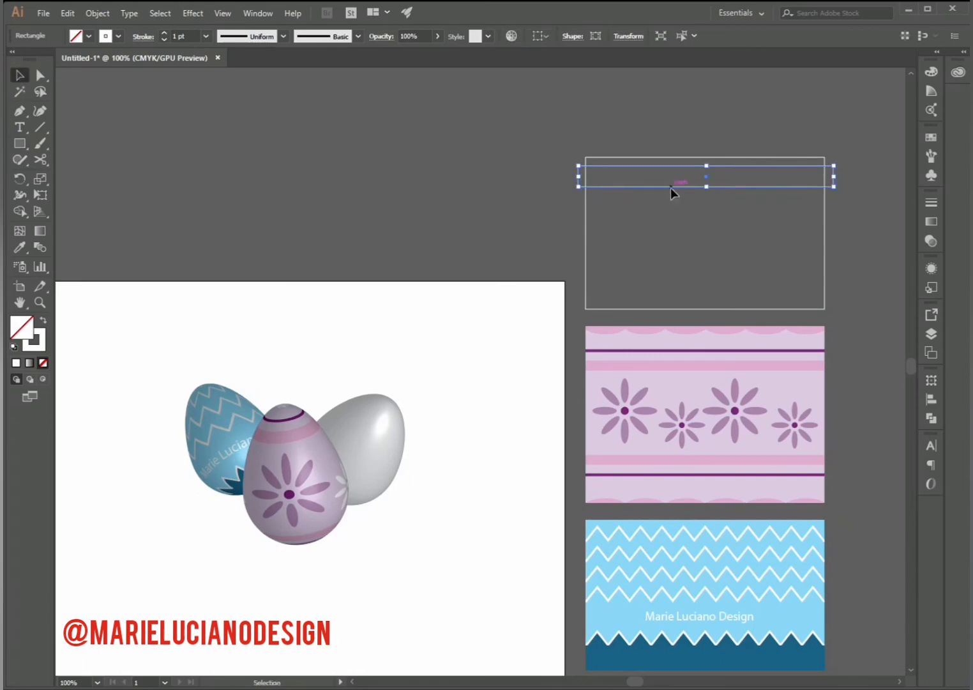
{"action": "left_click_drag", "start_coordinate": [671, 187], "coordinate": [706, 202]}
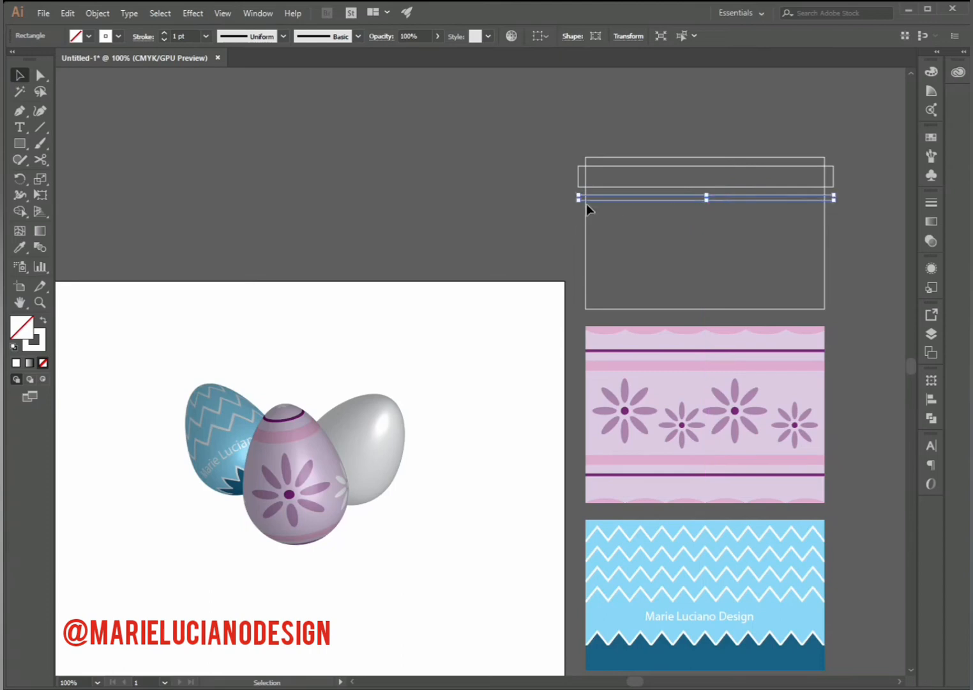
- Copy the wide and thin stripe pair downward and repeat the copy twice at the same spacing
{"action": "left_click", "coordinate": [623, 187], "text": "shift"}
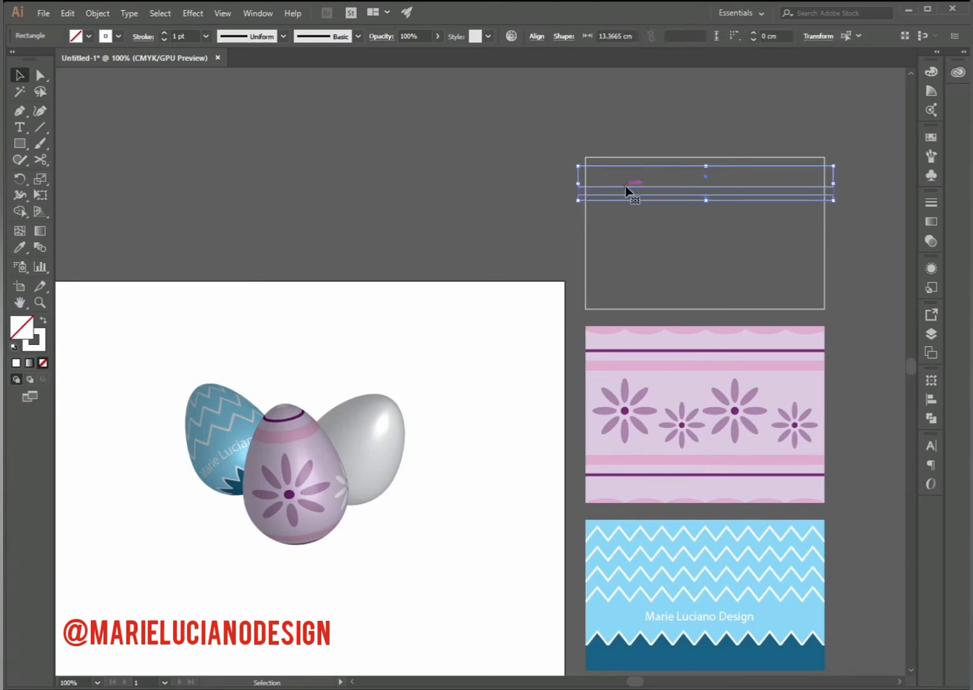
{"action": "left_click_drag", "start_coordinate": [625, 186], "coordinate": [630, 236]}
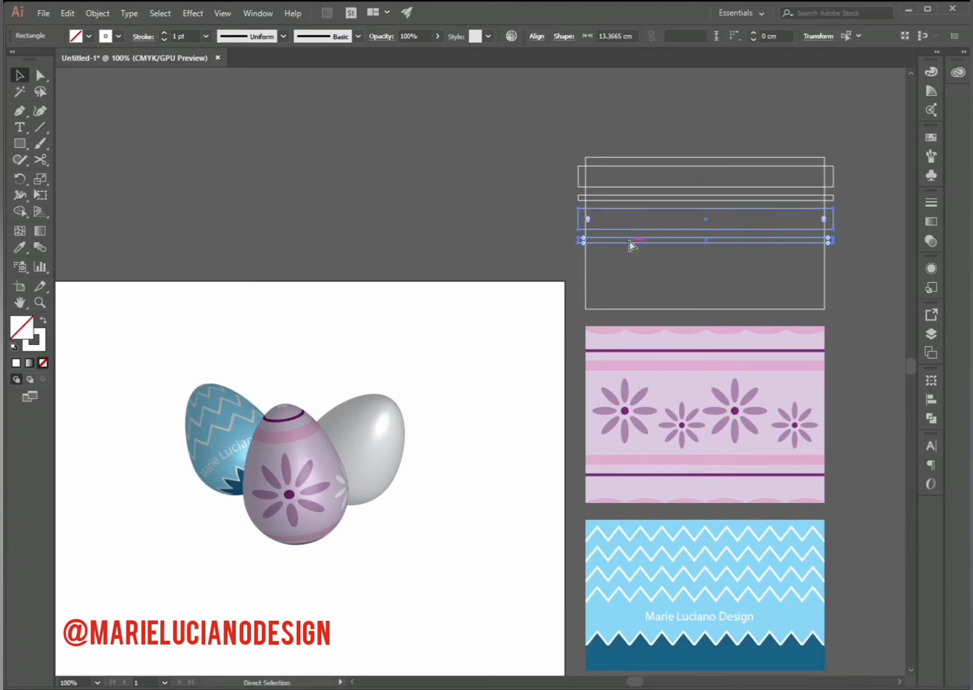
{"action": "key", "text": "ctrl+d"}
{"action": "key", "text": "ctrl+d"}
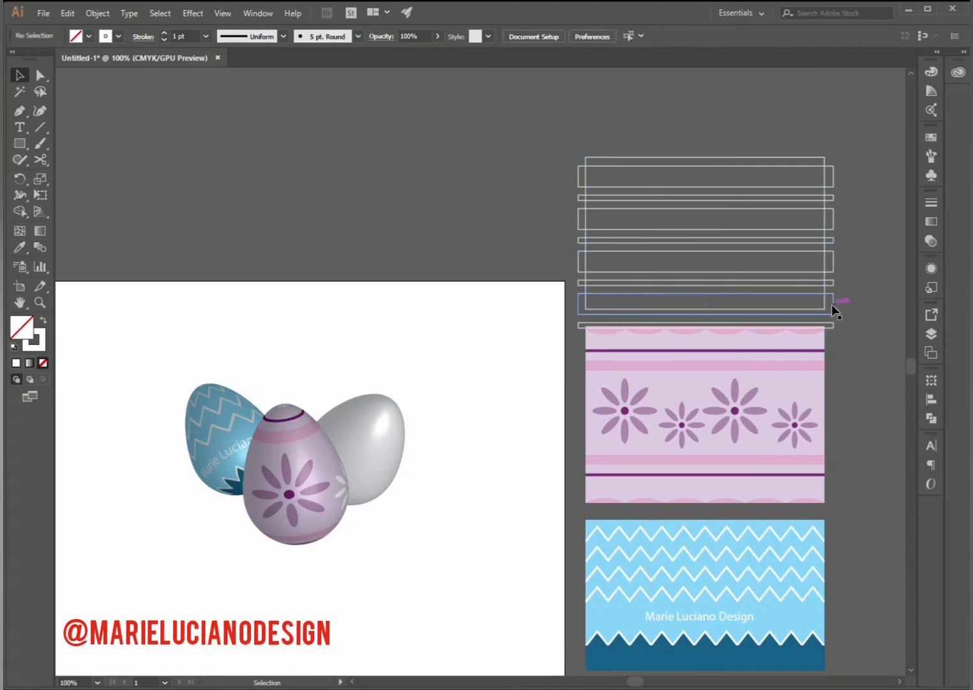
- Delete the lowest thin and wide stripes and nudge the background rectangle up slightly to balance the remaining stripes
{"action": "left_click", "coordinate": [833, 323]}
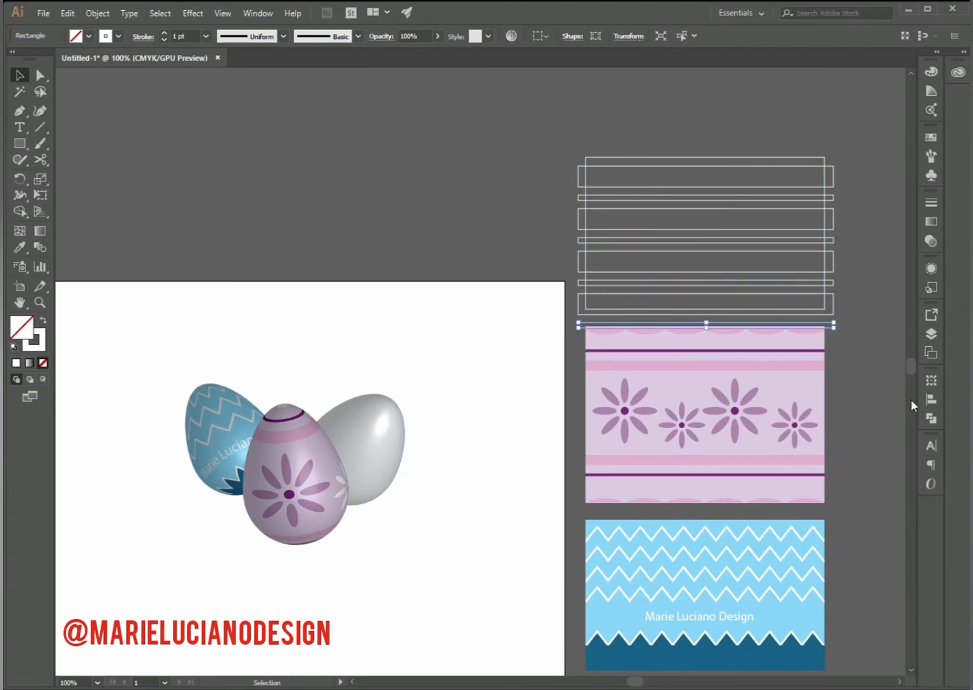
{"action": "left_click", "coordinate": [842, 336]}
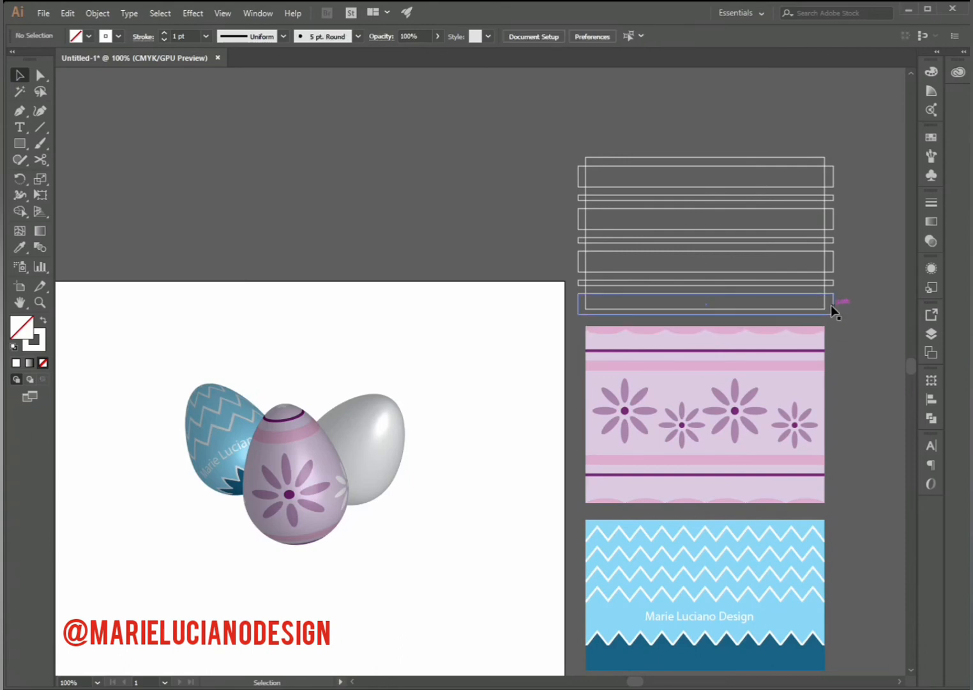
{"action": "left_click", "coordinate": [824, 303]}
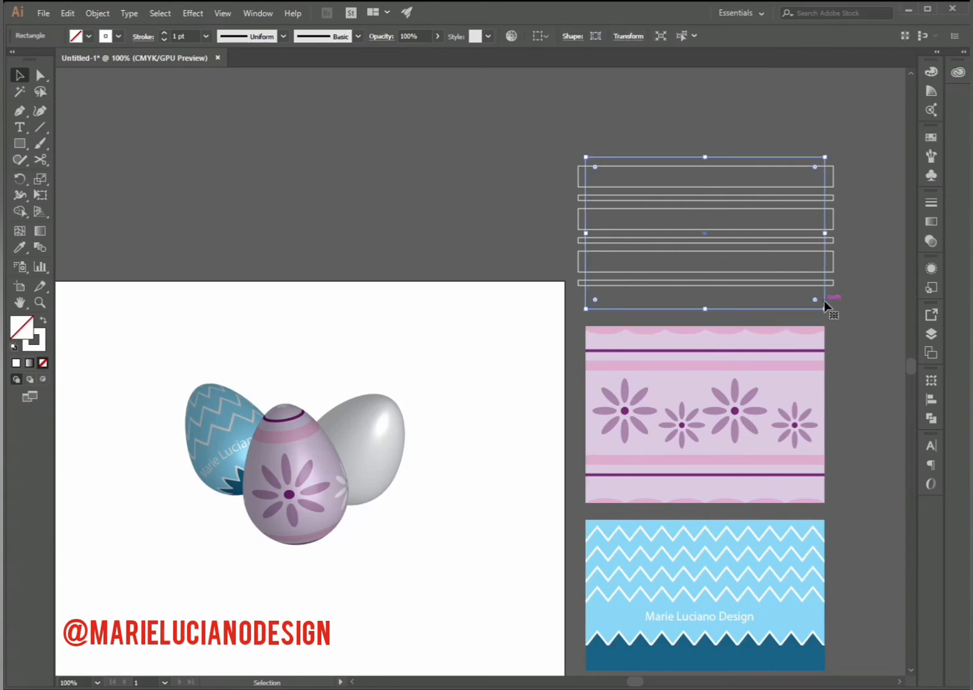
{"action": "left_click_drag", "start_coordinate": [823, 300], "coordinate": [823, 297]}
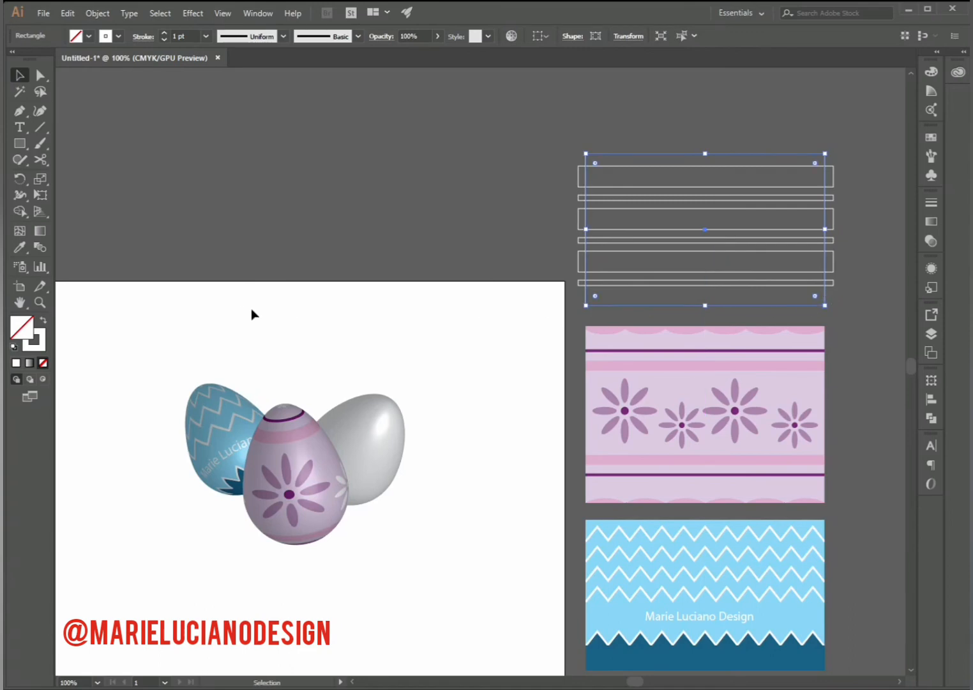
- Give the background rectangle a light pink fill with no stroke
{"action": "left_click", "coordinate": [43, 322]}
{"action": "double_click", "coordinate": [21, 327]}
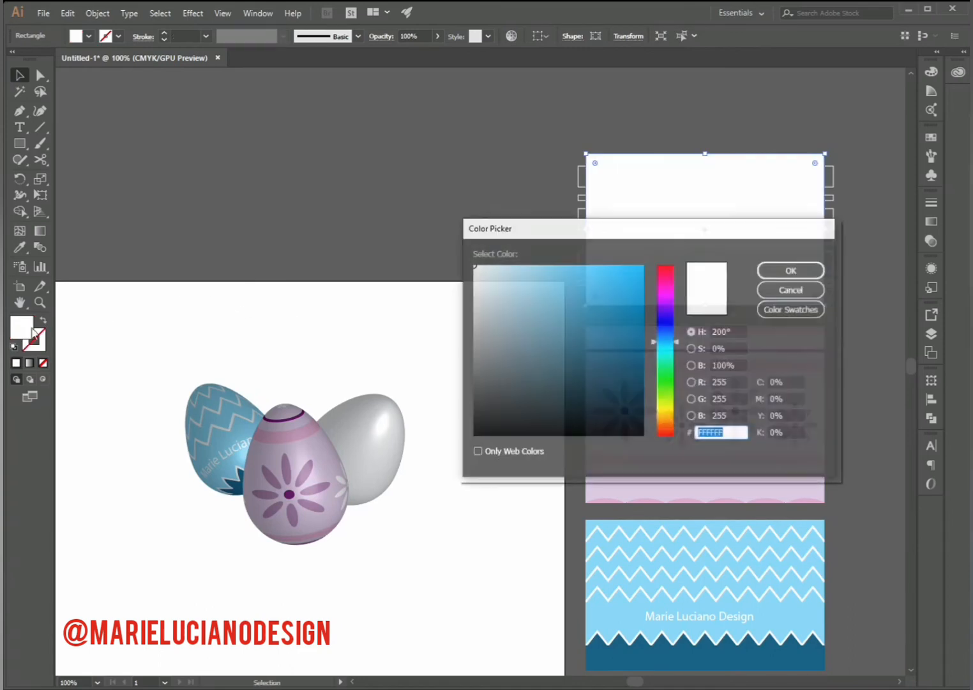
{"action": "left_click", "coordinate": [667, 300]}
{"action": "left_click_drag", "start_coordinate": [613, 291], "coordinate": [606, 318]}
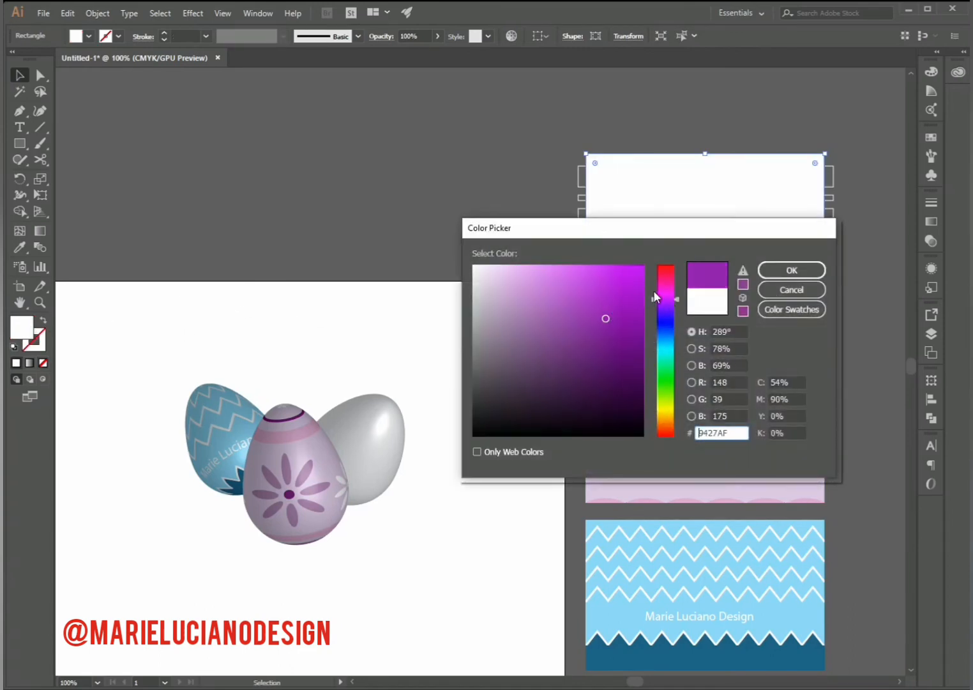
{"action": "left_click_drag", "start_coordinate": [664, 292], "coordinate": [666, 285]}
{"action": "left_click_drag", "start_coordinate": [594, 273], "coordinate": [544, 263]}
{"action": "left_click", "coordinate": [791, 270]}
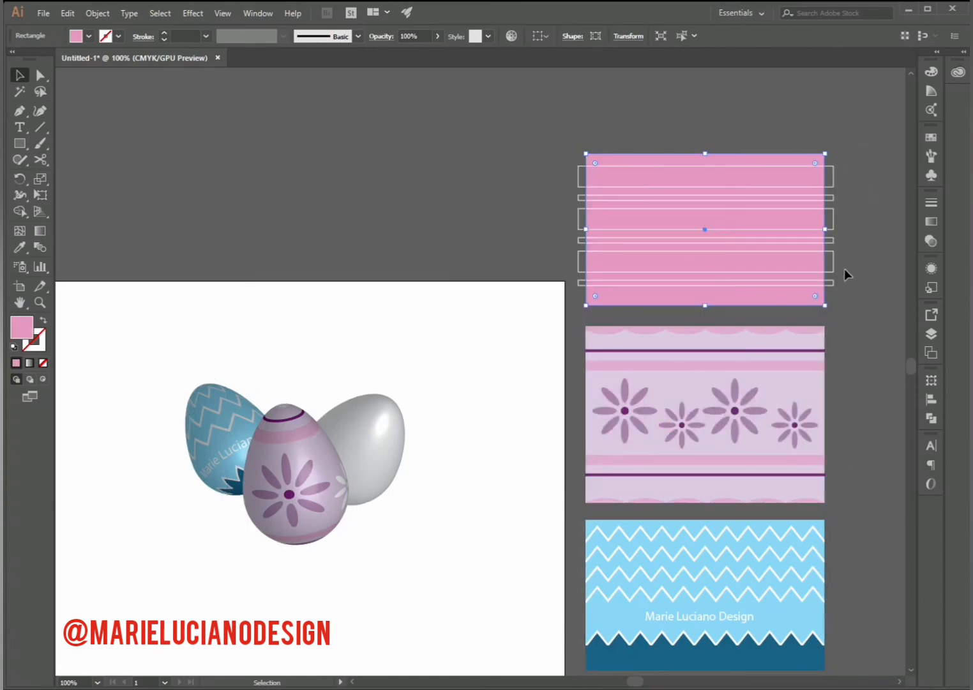
- Fill all six stripes with crimson red and remove their strokes
{"action": "left_click", "coordinate": [830, 287]}
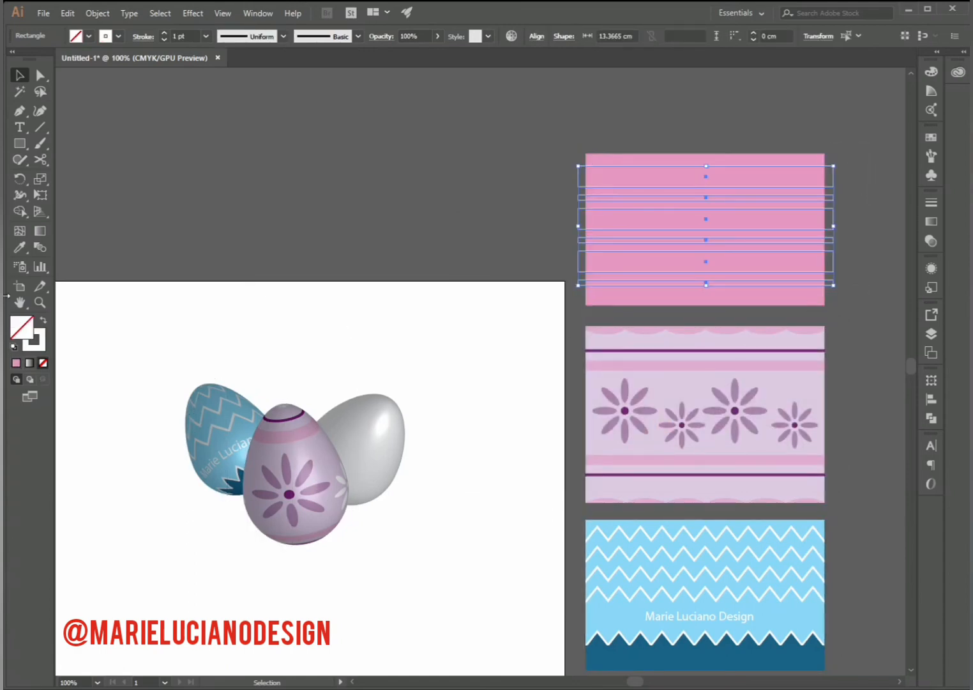
{"action": "left_click", "coordinate": [43, 323]}
{"action": "double_click", "coordinate": [18, 329]}
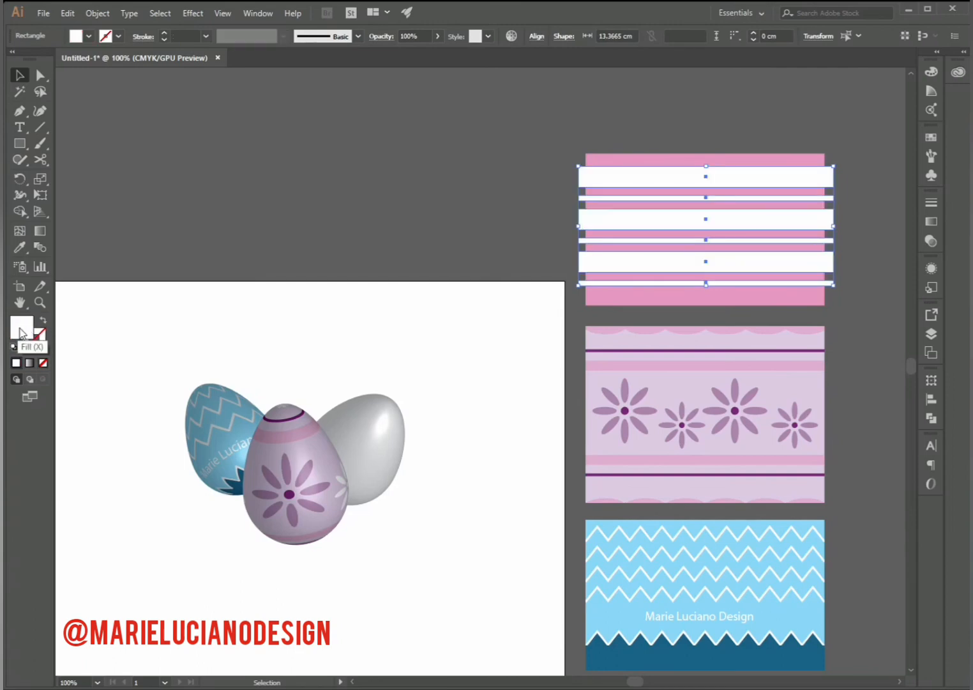
{"action": "left_click", "coordinate": [666, 274]}
{"action": "left_click", "coordinate": [618, 291]}
{"action": "left_click", "coordinate": [614, 308]}
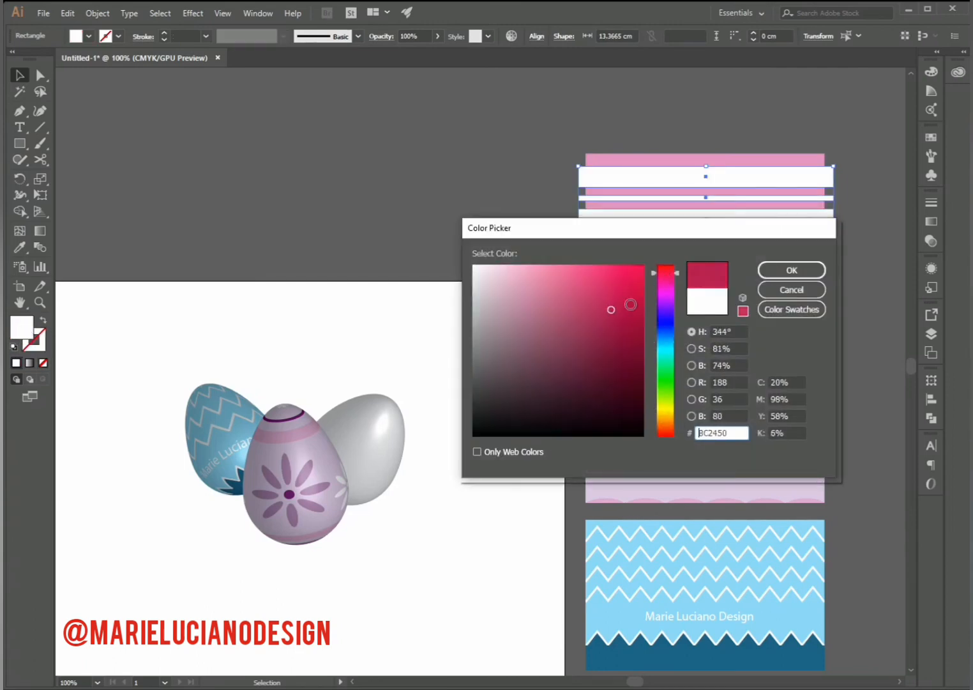
{"action": "left_click", "coordinate": [792, 271]}
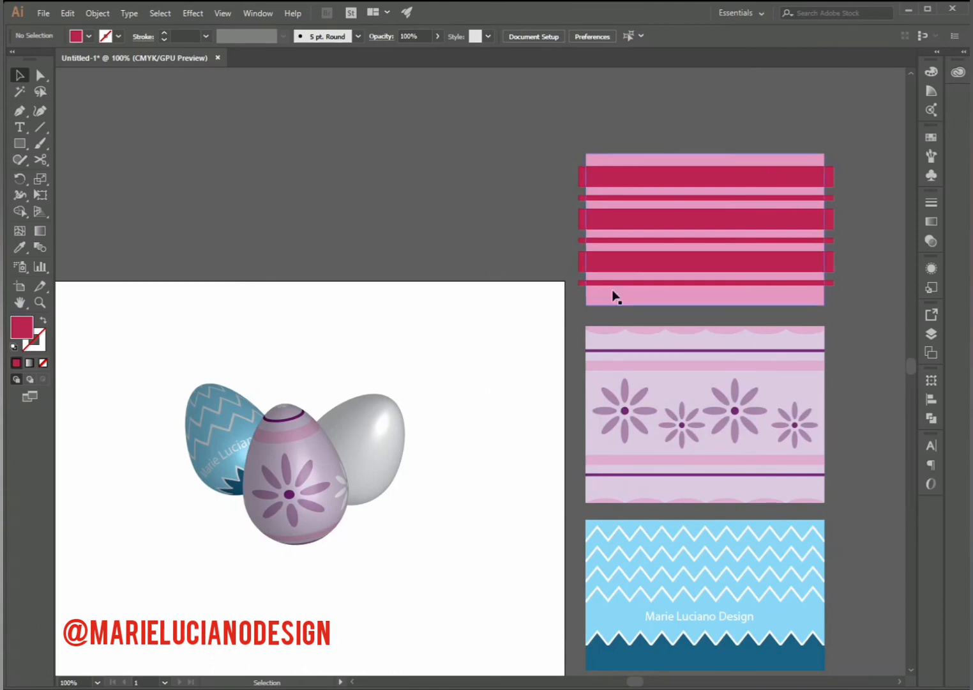
- Save the pink and crimson striped artwork as a dynamic graphic symbol named 03
{"action": "left_click", "coordinate": [825, 301]}
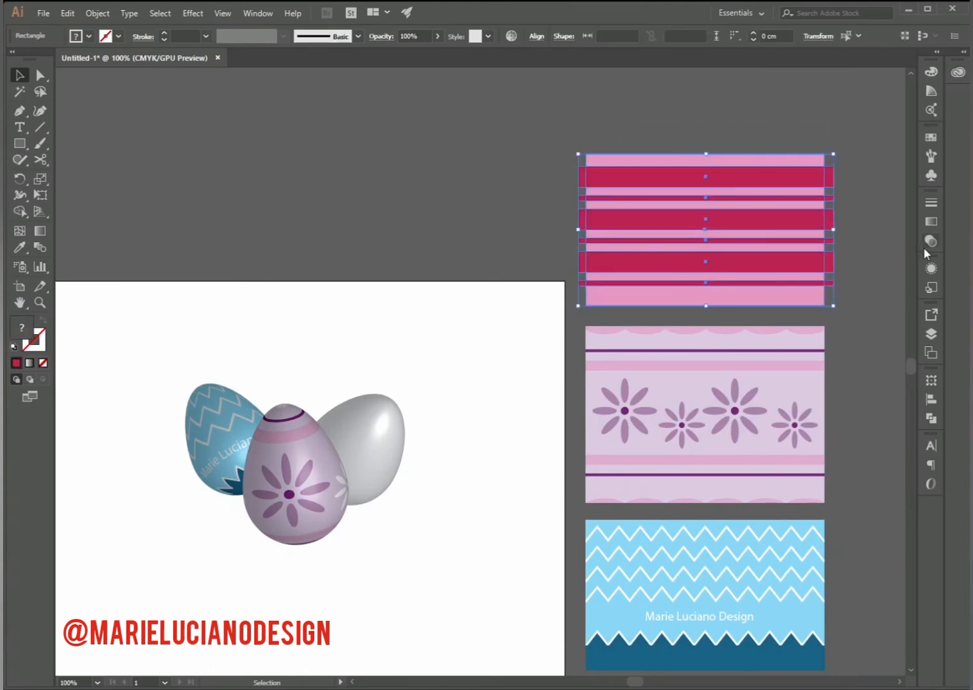
{"action": "left_click", "coordinate": [932, 174]}
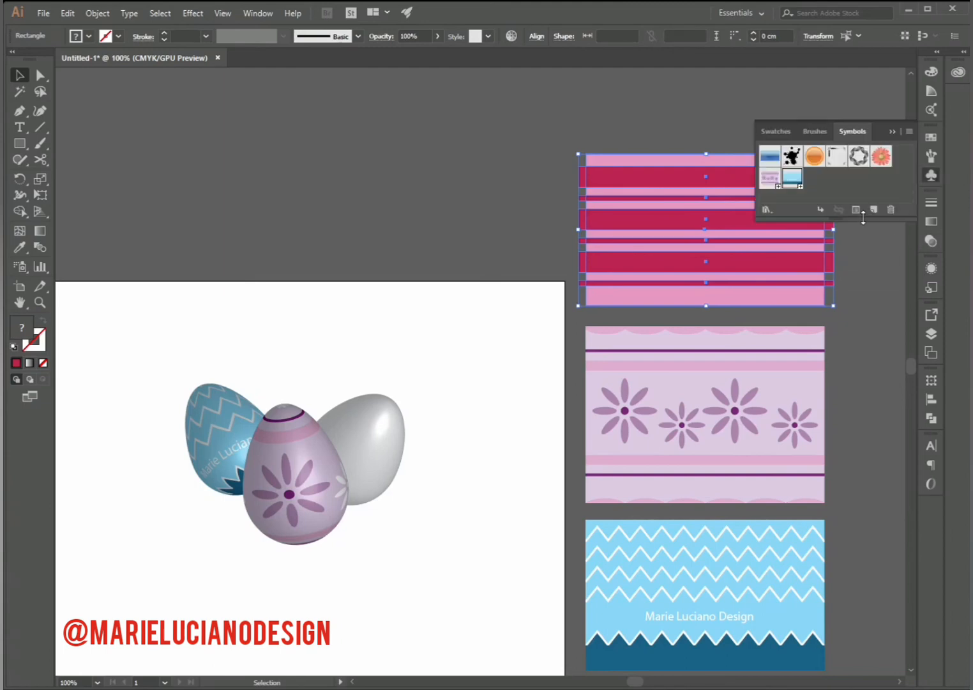
{"action": "left_click", "coordinate": [874, 209]}
{"action": "left_click", "coordinate": [480, 307]}
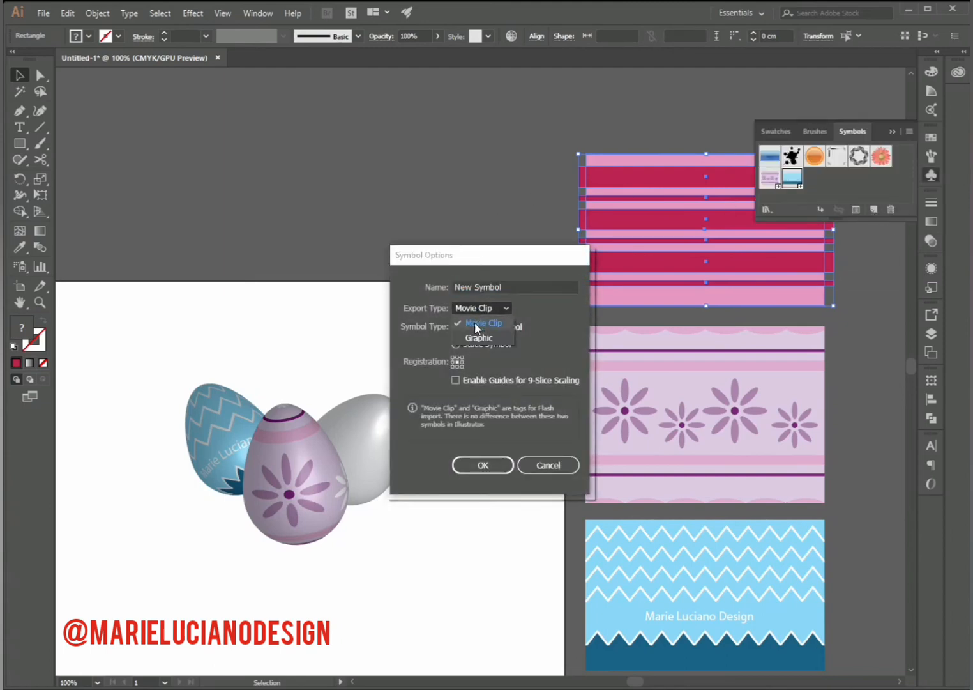
{"action": "left_click", "coordinate": [486, 329]}
{"action": "left_click_drag", "start_coordinate": [578, 286], "coordinate": [427, 292]}
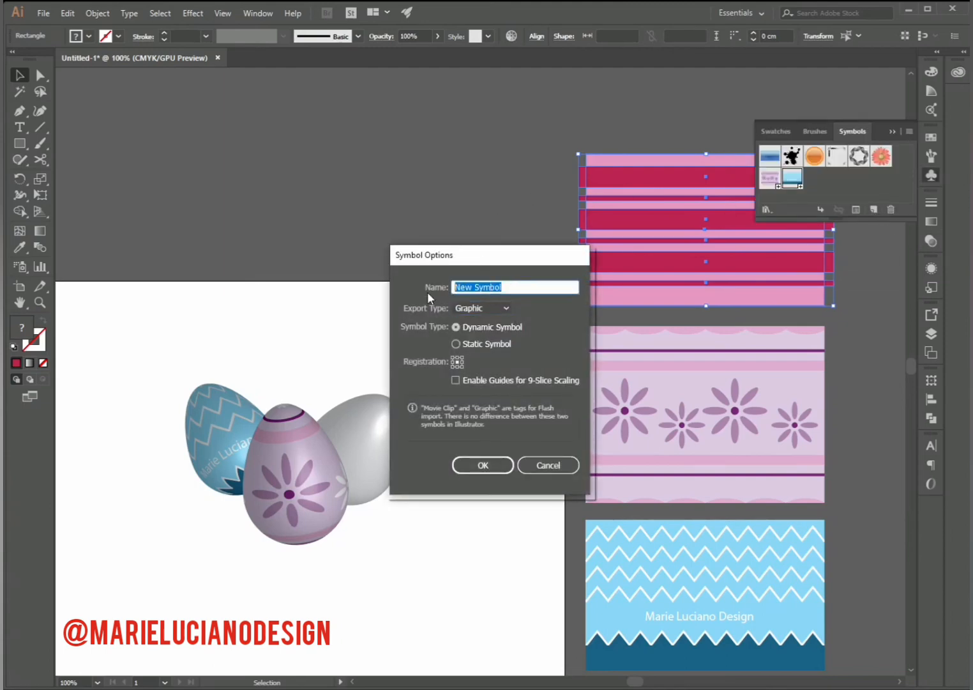
{"action": "type", "text": "03"}
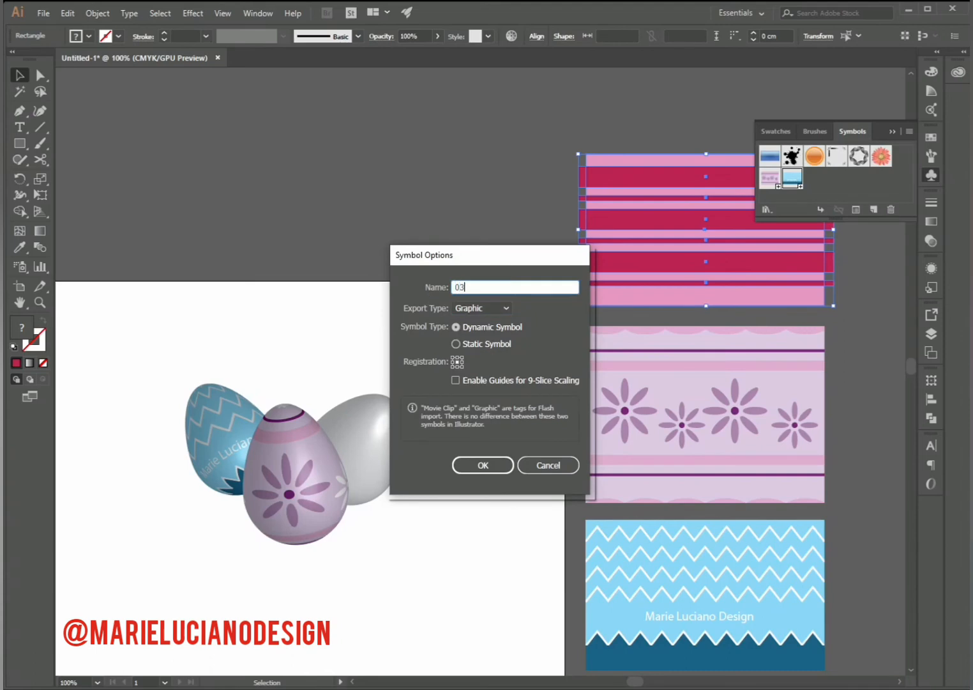
{"action": "left_click", "coordinate": [496, 462]}
{"action": "left_click", "coordinate": [892, 132]}
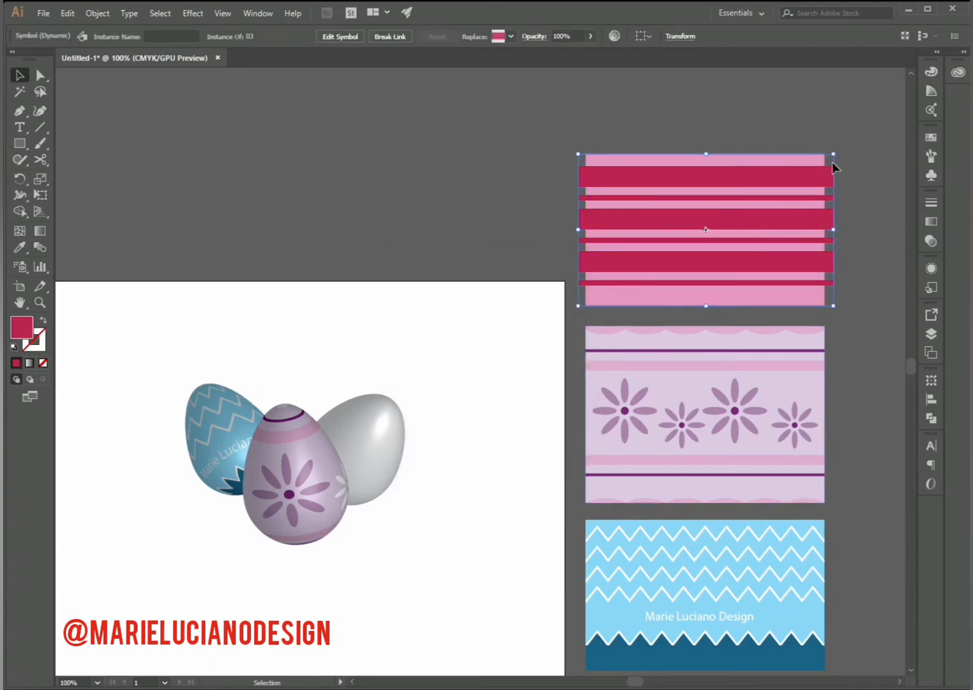
- Edit the plain white egg's 3D Revolve effect with preview on and map symbol 03 onto its surface
{"action": "left_click", "coordinate": [378, 432]}
{"action": "key", "text": "space"}
{"action": "left_click_drag", "start_coordinate": [453, 577], "coordinate": [592, 467]}
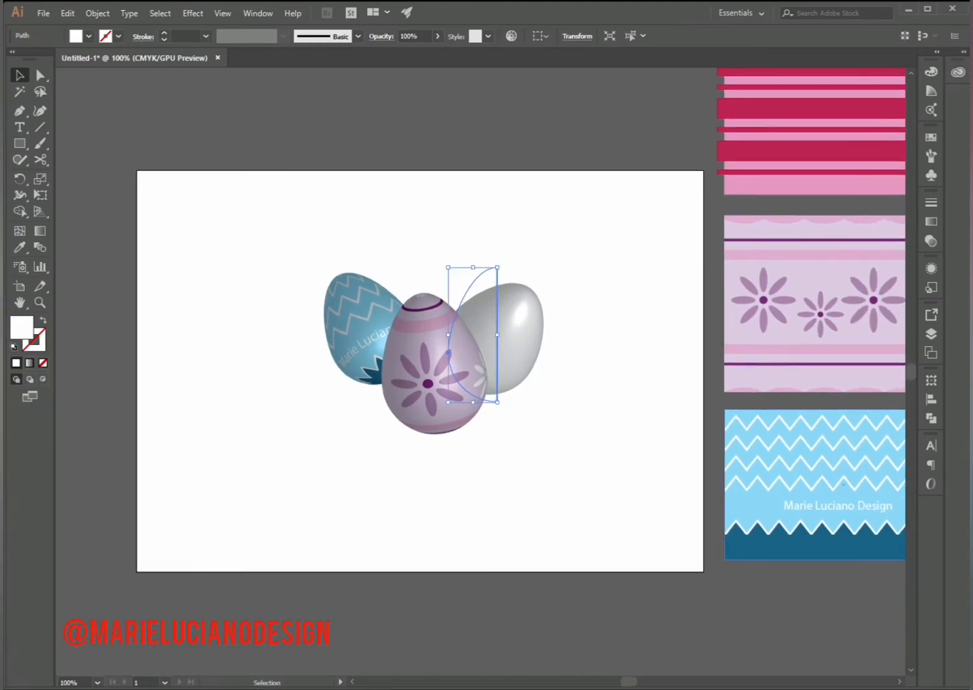
{"action": "left_click", "coordinate": [931, 268]}
{"action": "scroll", "coordinate": [903, 339], "scroll_direction": "down", "scroll_amount": 2}
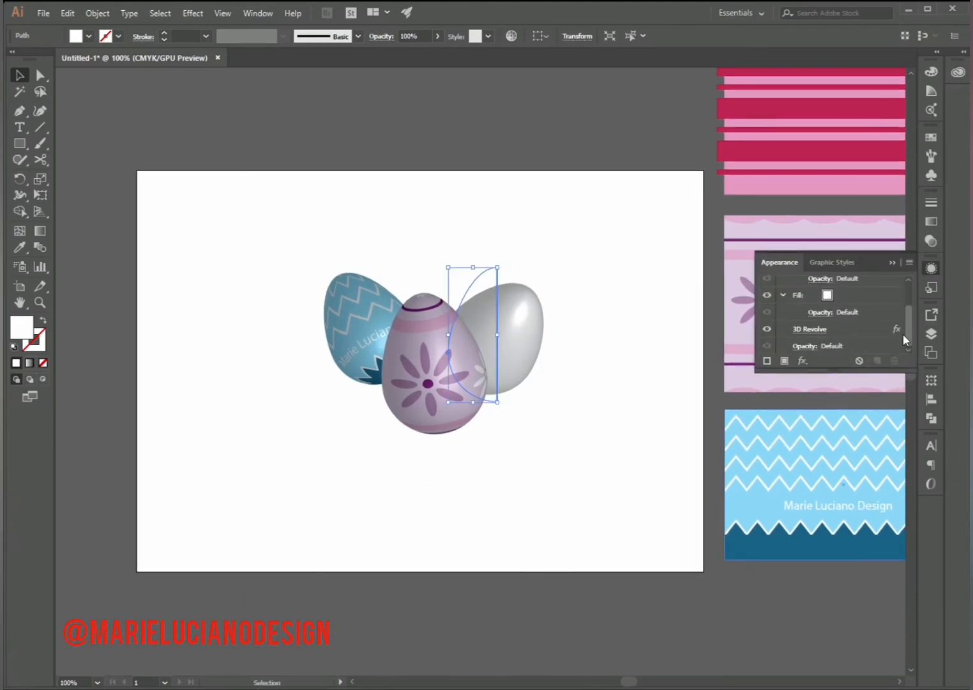
{"action": "left_click", "coordinate": [813, 328]}
{"action": "left_click", "coordinate": [721, 551]}
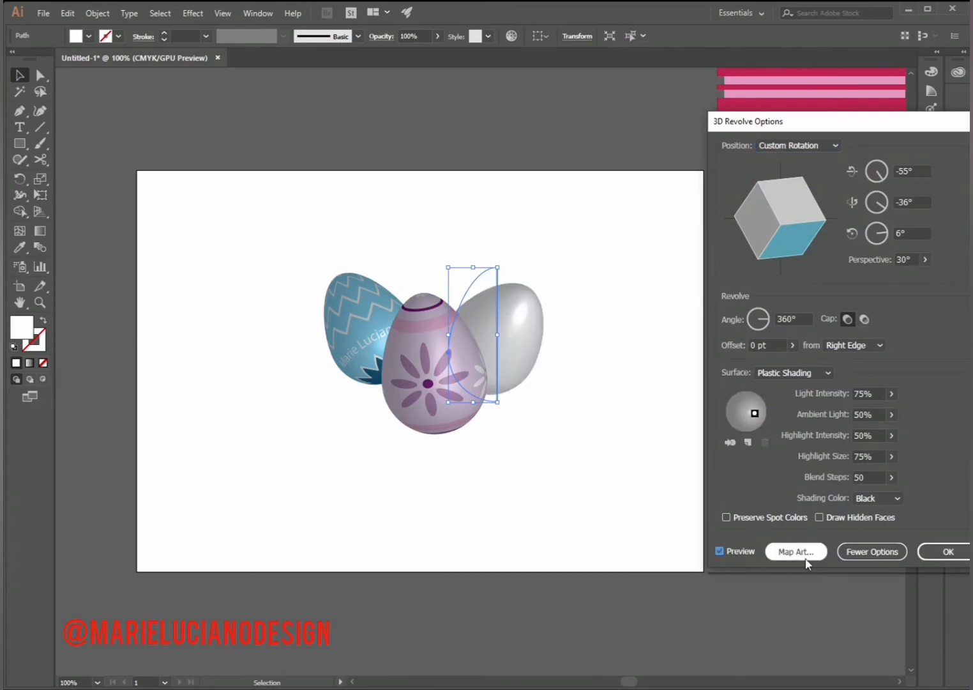
{"action": "left_click", "coordinate": [803, 553]}
{"action": "left_click", "coordinate": [791, 145]}
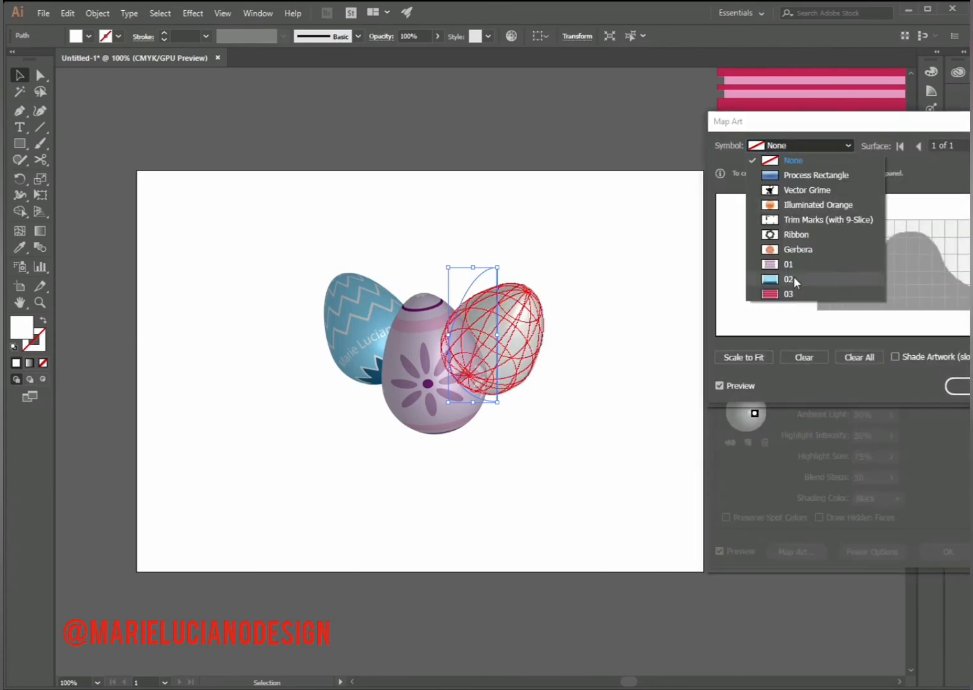
{"action": "left_click", "coordinate": [794, 292]}
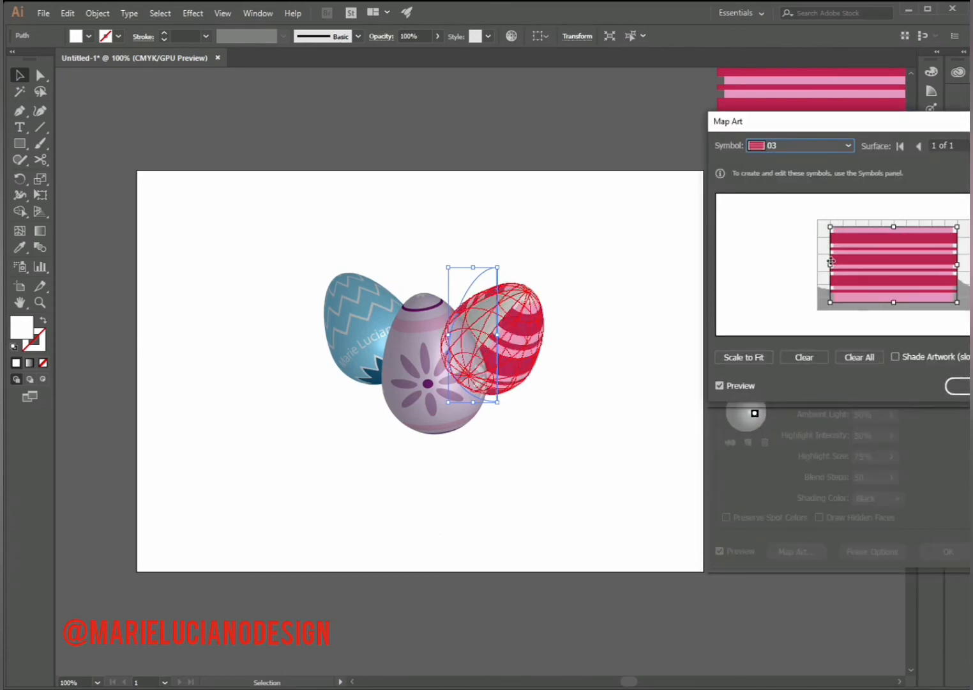
- Stretch the mapped stripe artwork outward on all sides so it covers the whole surface grid of the egg
{"action": "left_click_drag", "start_coordinate": [830, 264], "coordinate": [816, 267]}
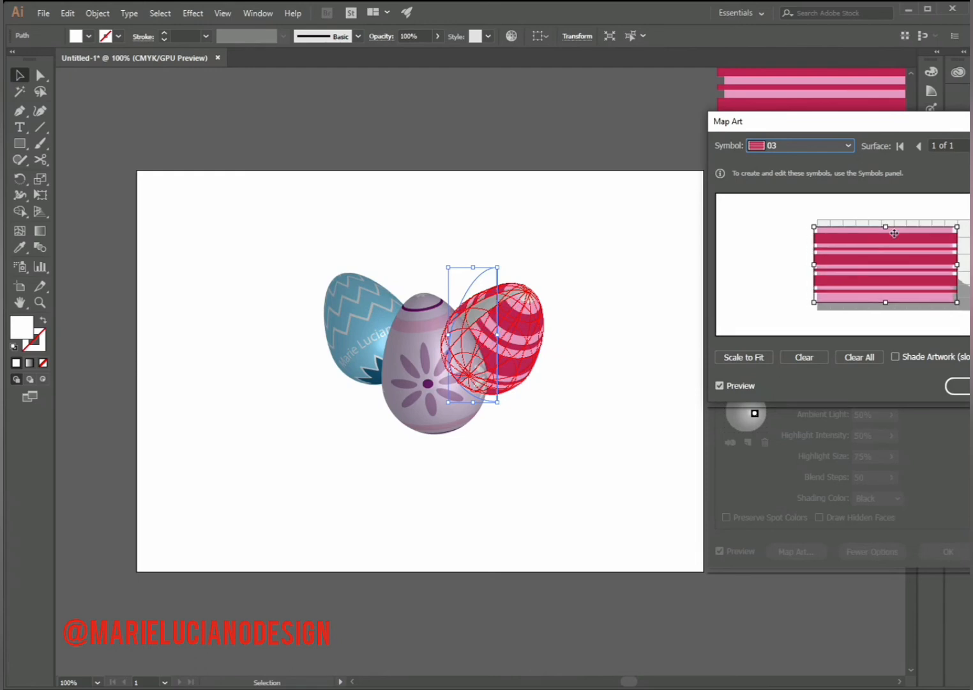
{"action": "left_click_drag", "start_coordinate": [886, 228], "coordinate": [887, 218]}
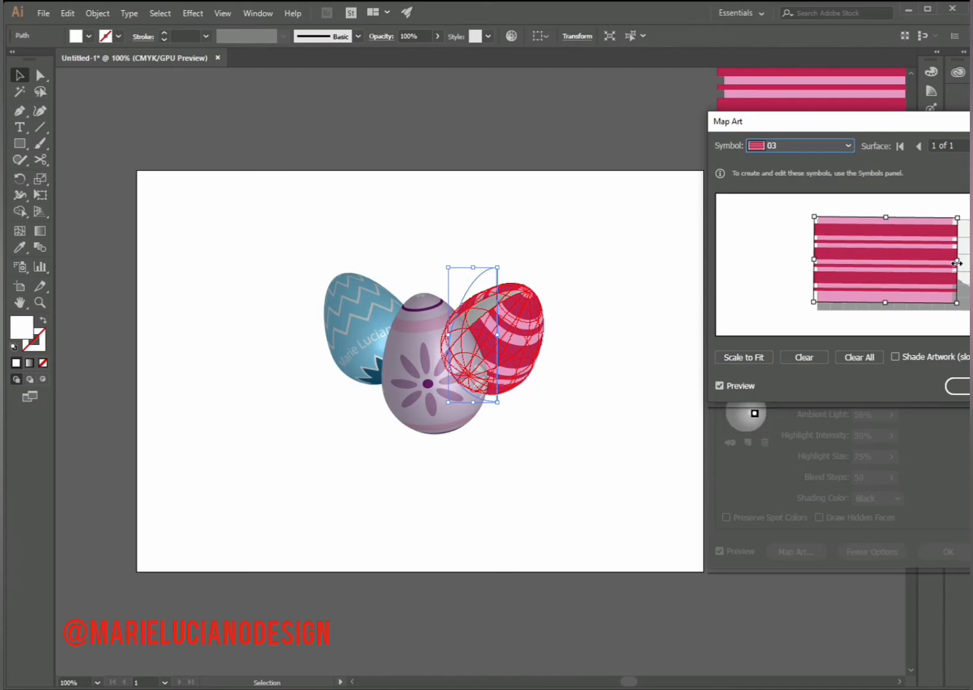
{"action": "left_click_drag", "start_coordinate": [957, 263], "coordinate": [968, 263]}
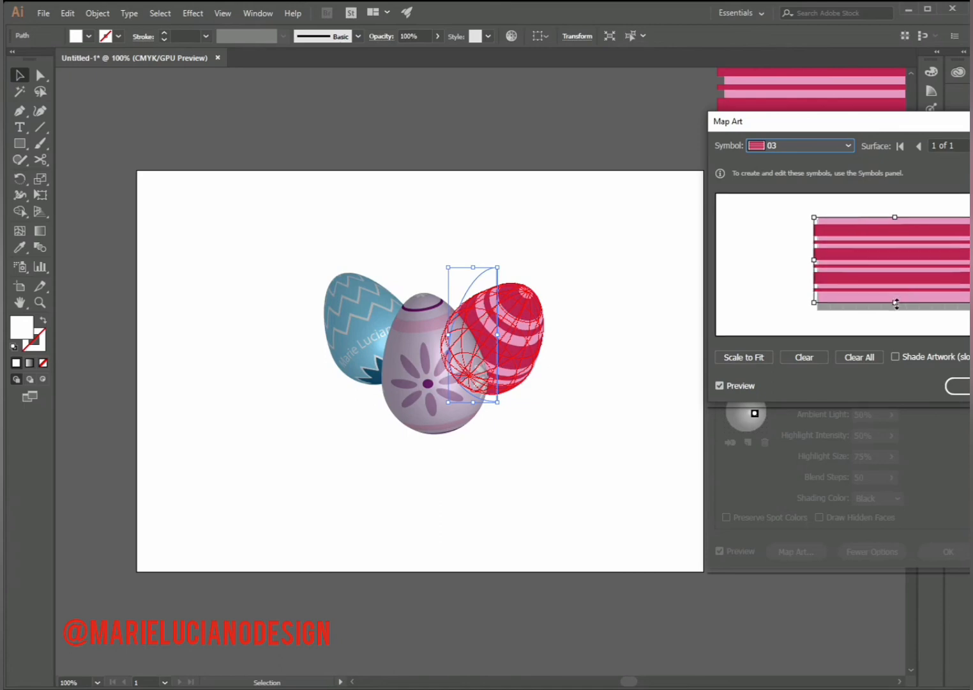
{"action": "left_click_drag", "start_coordinate": [896, 304], "coordinate": [895, 311]}
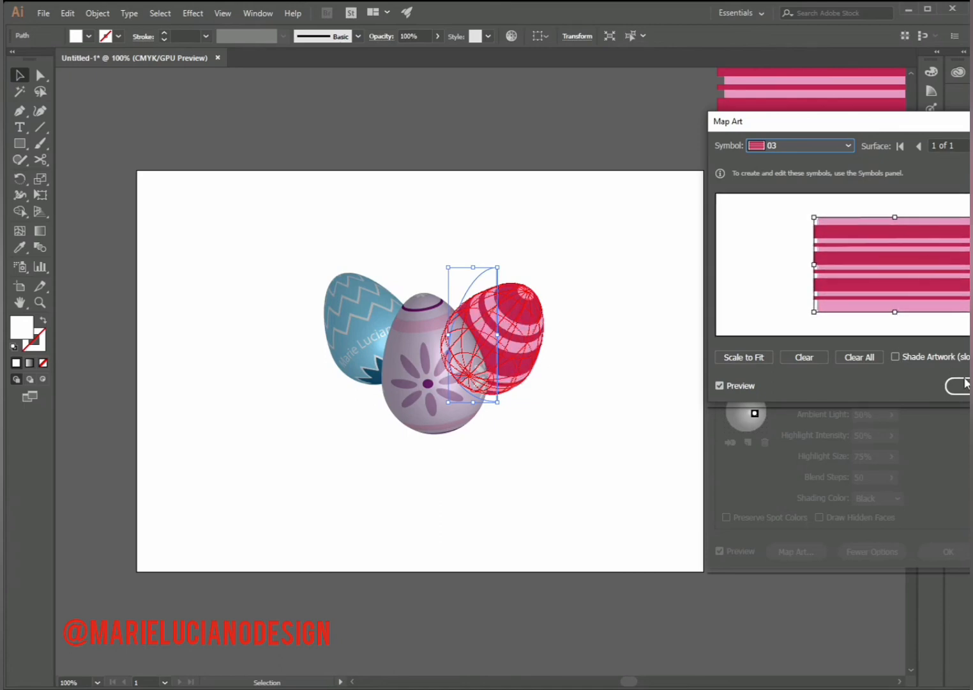
{"action": "left_click_drag", "start_coordinate": [970, 264], "coordinate": [970, 265]}
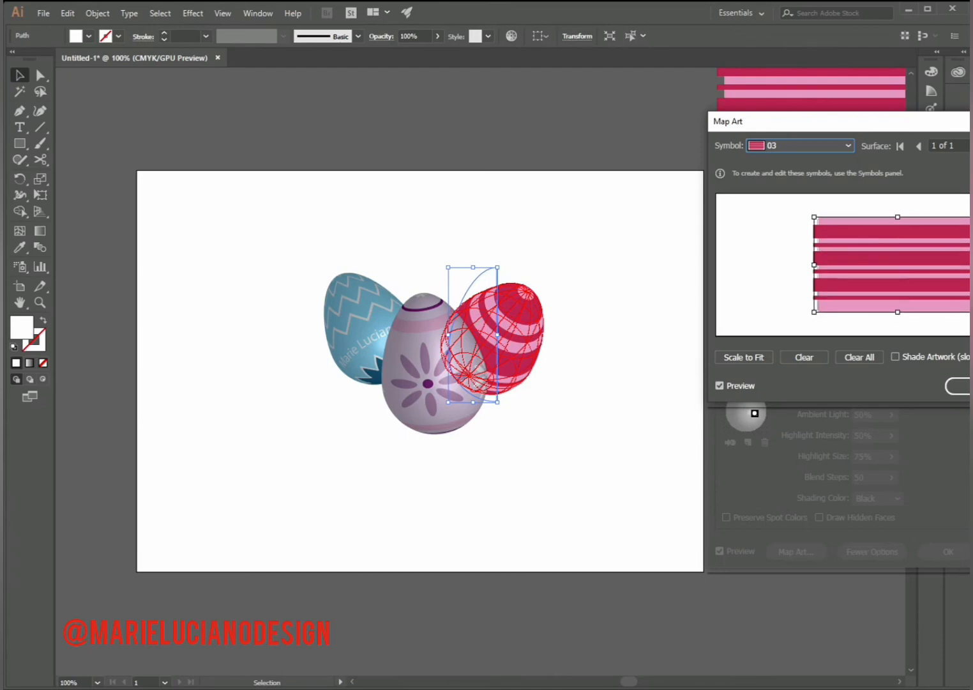
{"action": "left_click_drag", "start_coordinate": [816, 265], "coordinate": [809, 264]}
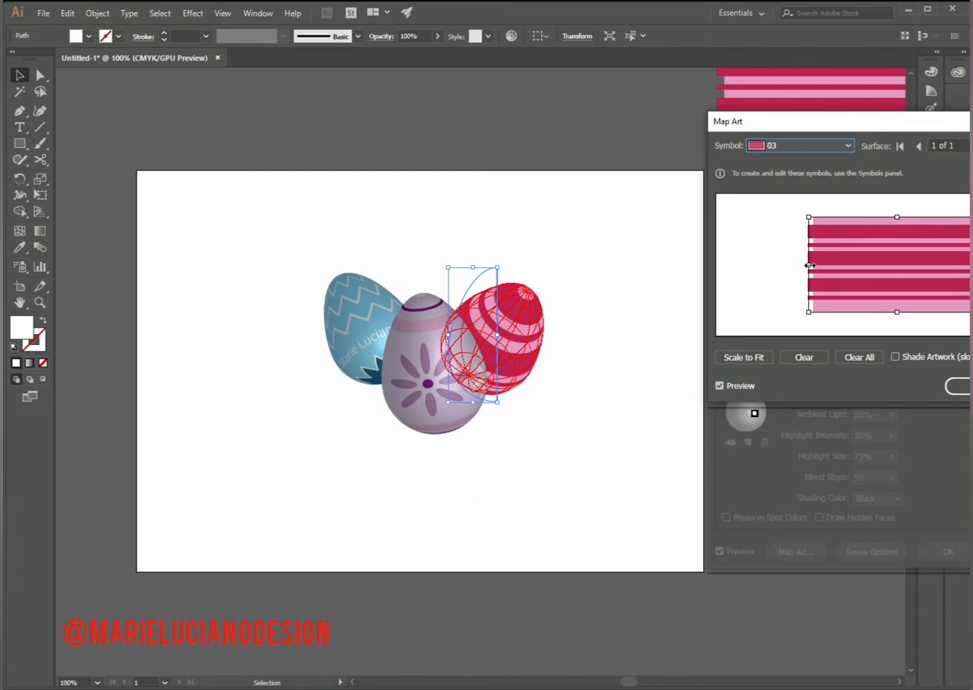
- Turn on artwork shading for the mapped stripes and apply the 3D Revolve settings
{"action": "left_click", "coordinate": [895, 356]}
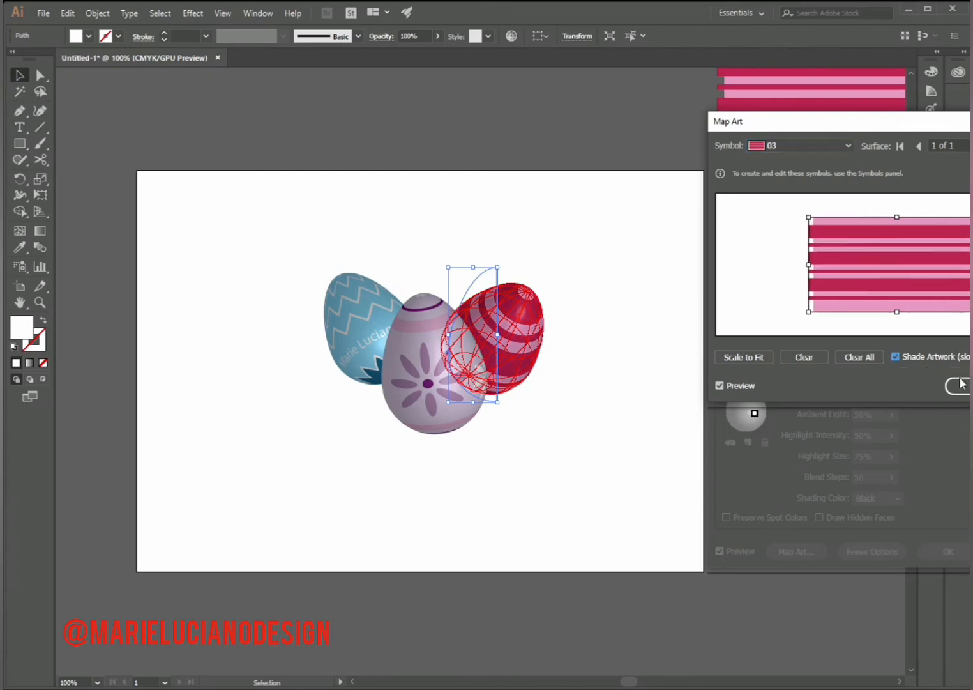
{"action": "left_click", "coordinate": [956, 385]}
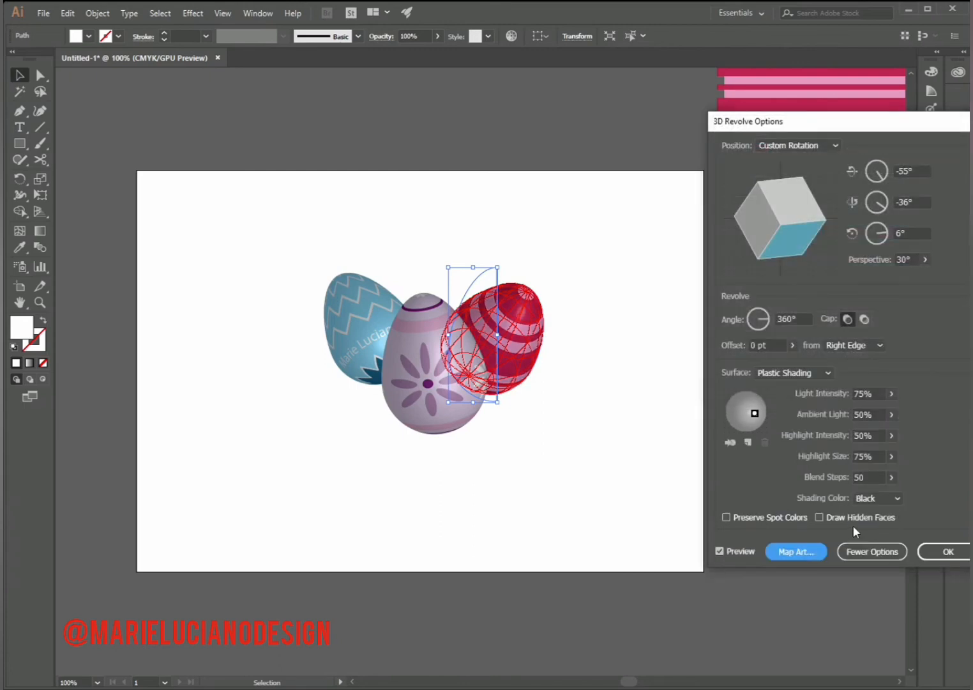
{"action": "left_click", "coordinate": [948, 552]}
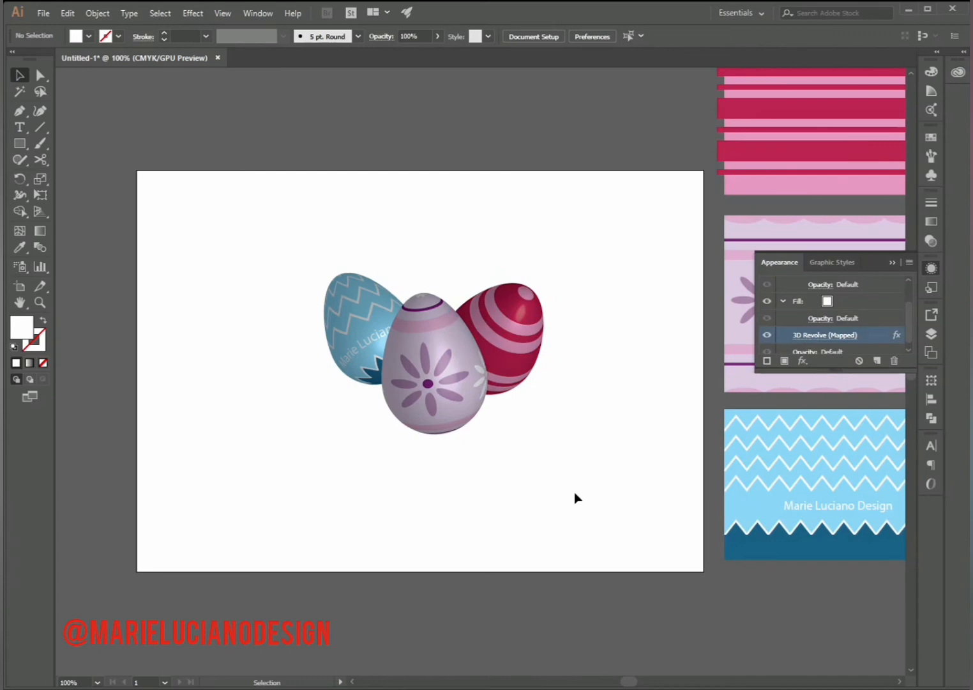
- Move all three eggs together slightly down and to the left on the artboard
{"action": "left_click_drag", "start_coordinate": [202, 225], "coordinate": [619, 482]}
{"action": "left_click_drag", "start_coordinate": [507, 337], "coordinate": [487, 361]}
{"action": "left_click", "coordinate": [563, 488]}
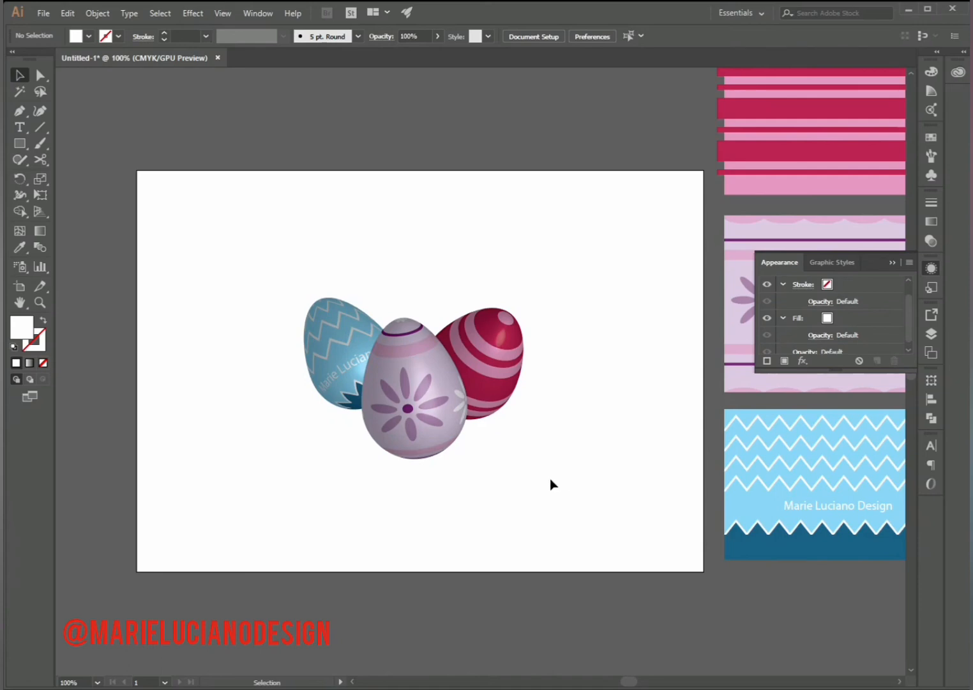
- Draw a rectangle covering the entire artboard and send it to the back behind the eggs
{"action": "left_click", "coordinate": [20, 143]}
{"action": "left_click_drag", "start_coordinate": [137, 171], "coordinate": [704, 571]}
{"action": "key", "text": "v"}
{"action": "right_click", "coordinate": [268, 275]}
{"action": "mouse_move", "coordinate": [377, 485]}
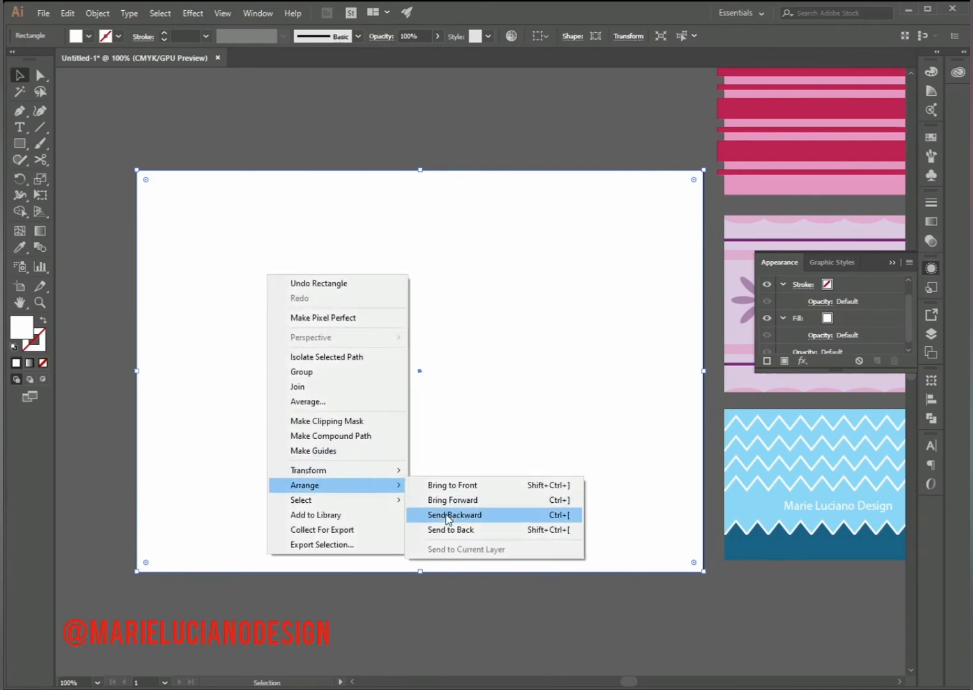
{"action": "left_click", "coordinate": [451, 531]}
- Fill the background rectangle with the muted teal color 95C6C2 and deselect it
{"action": "double_click", "coordinate": [21, 332]}
{"action": "left_click", "coordinate": [666, 352]}
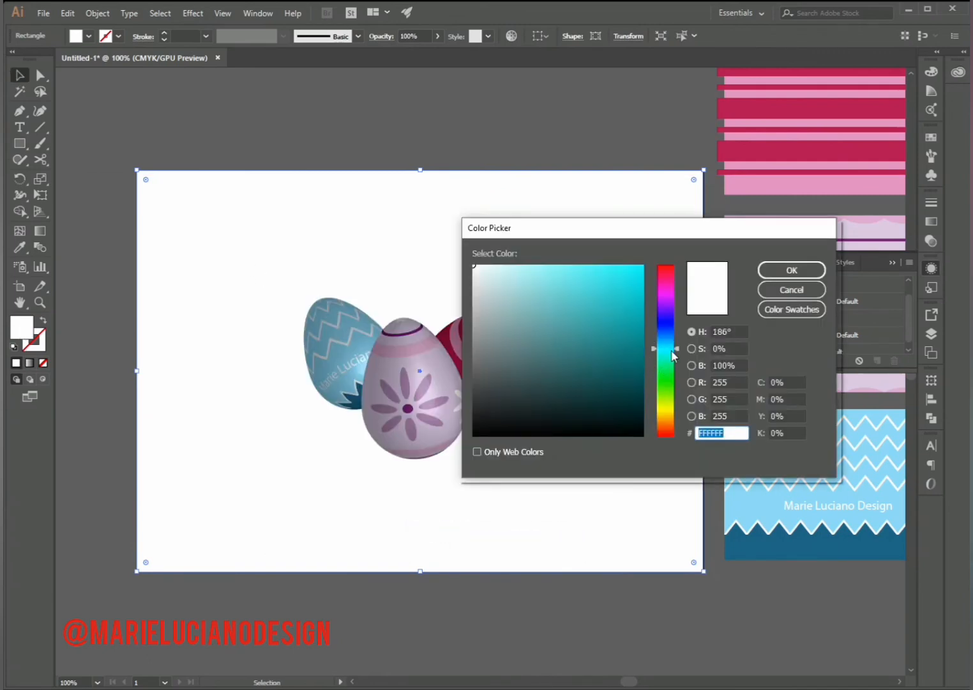
{"action": "left_click_drag", "start_coordinate": [632, 287], "coordinate": [514, 302]}
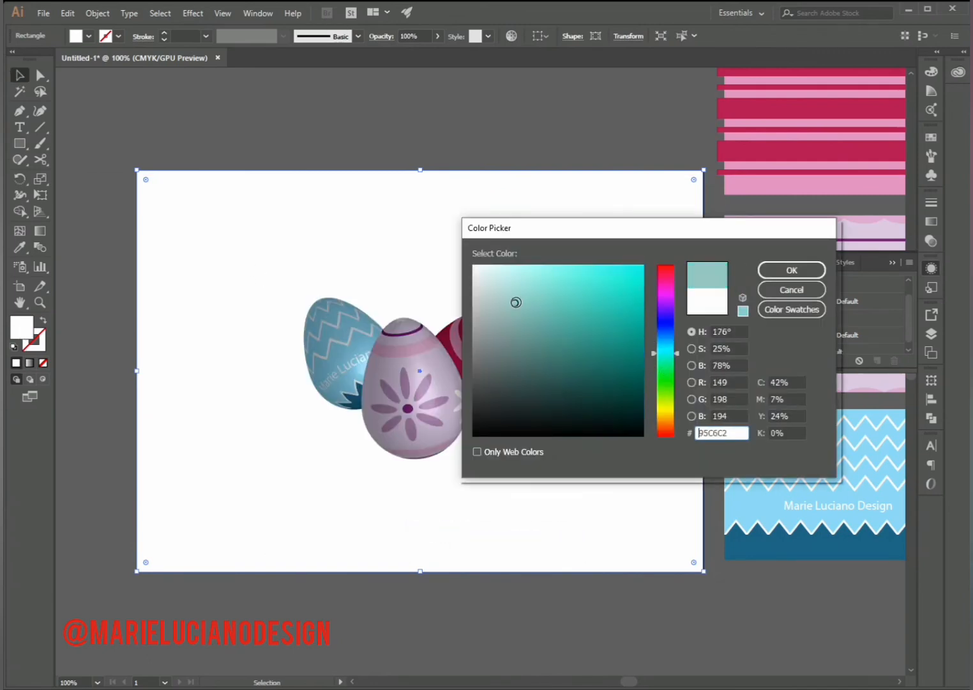
{"action": "left_click", "coordinate": [791, 269]}
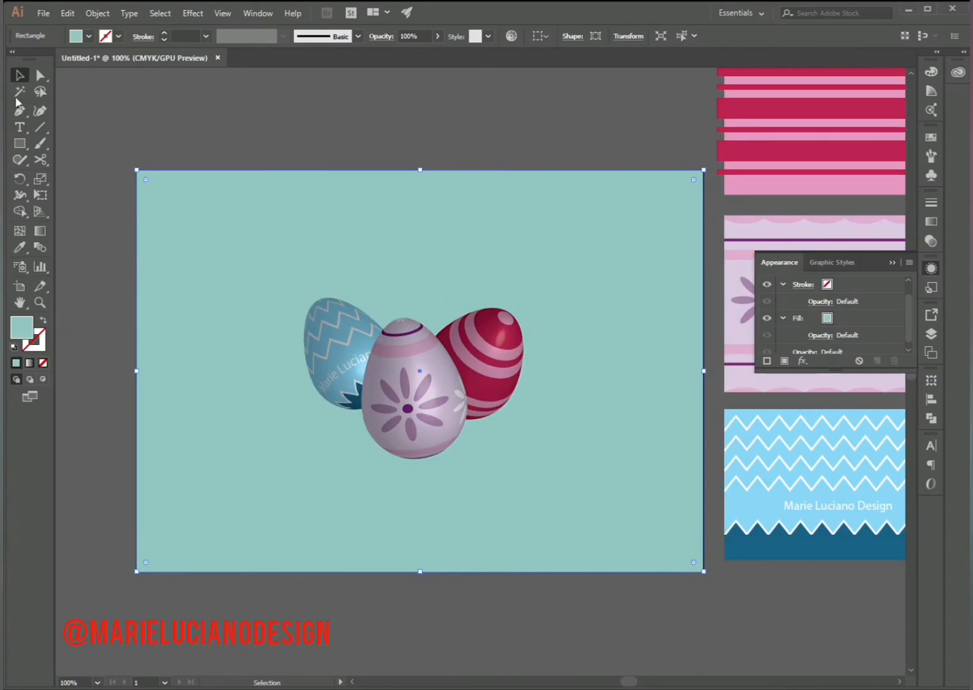
{"action": "left_click", "coordinate": [142, 95]}
- Draw a flat black ellipse with no stroke, about 9.14 by 2.10 cm, across the base of the front egg
{"action": "left_click_drag", "start_coordinate": [20, 145], "coordinate": [79, 176]}
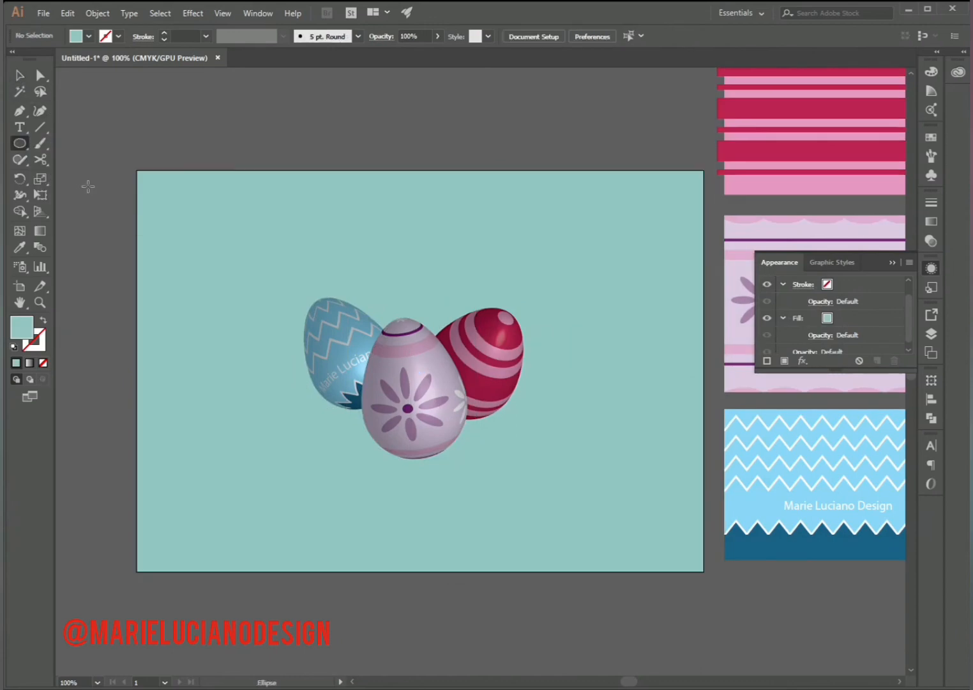
{"action": "left_click", "coordinate": [13, 347]}
{"action": "left_click", "coordinate": [42, 362]}
{"action": "key", "text": "shift+x"}
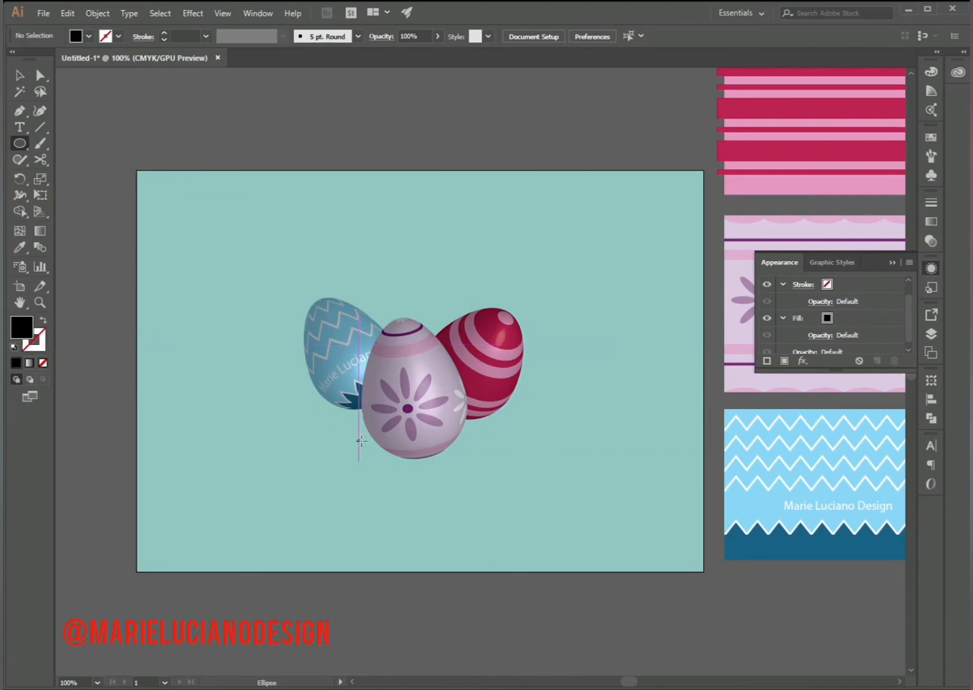
{"action": "left_click_drag", "start_coordinate": [292, 422], "coordinate": [465, 463]}
{"action": "left_click", "coordinate": [18, 77]}
- Arrange the black ellipse behind the eggs but above the background, and flatten it to about 1.72 cm high
{"action": "right_click", "coordinate": [411, 442]}
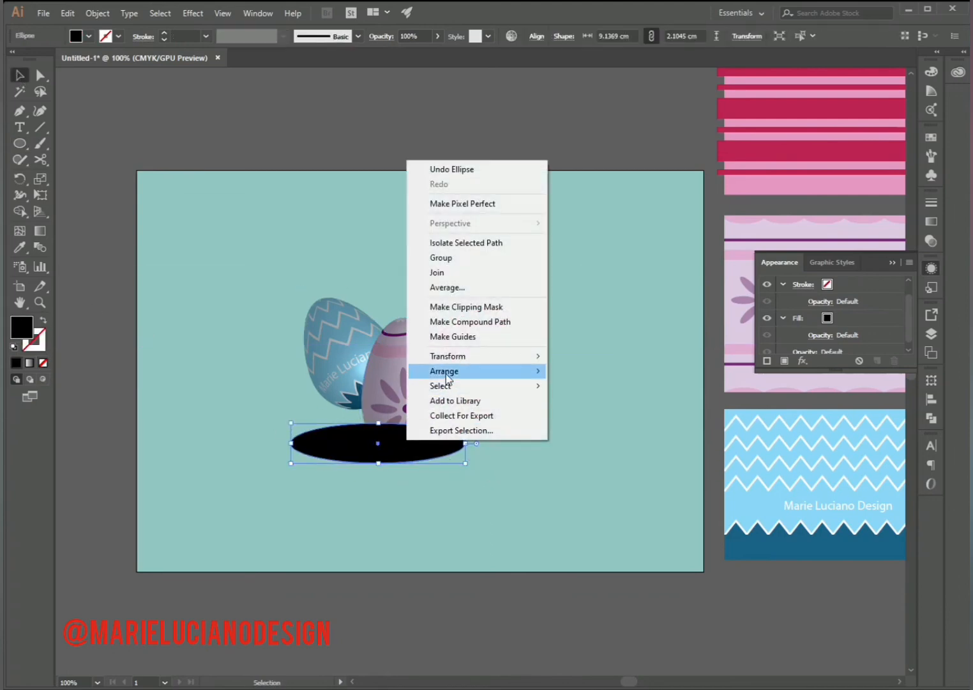
{"action": "mouse_move", "coordinate": [447, 372]}
{"action": "left_click", "coordinate": [575, 416]}
{"action": "right_click", "coordinate": [383, 457]}
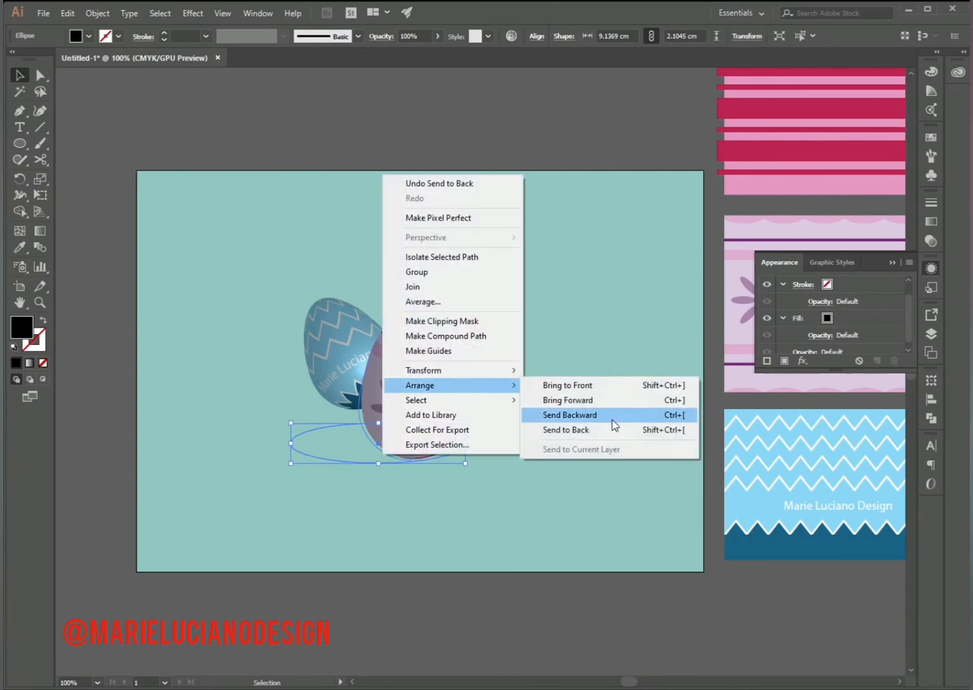
{"action": "left_click", "coordinate": [613, 416]}
{"action": "left_click_drag", "start_coordinate": [378, 427], "coordinate": [379, 431]}
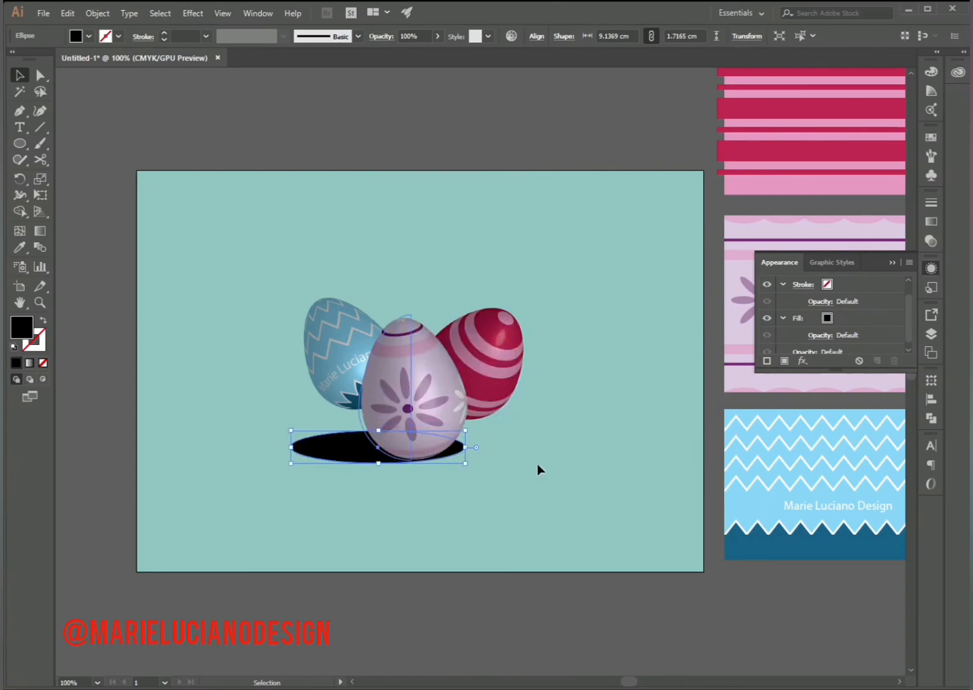
- Apply a Gaussian Blur to the black ellipse with preview on to soften it into a shadow
{"action": "left_click", "coordinate": [193, 13]}
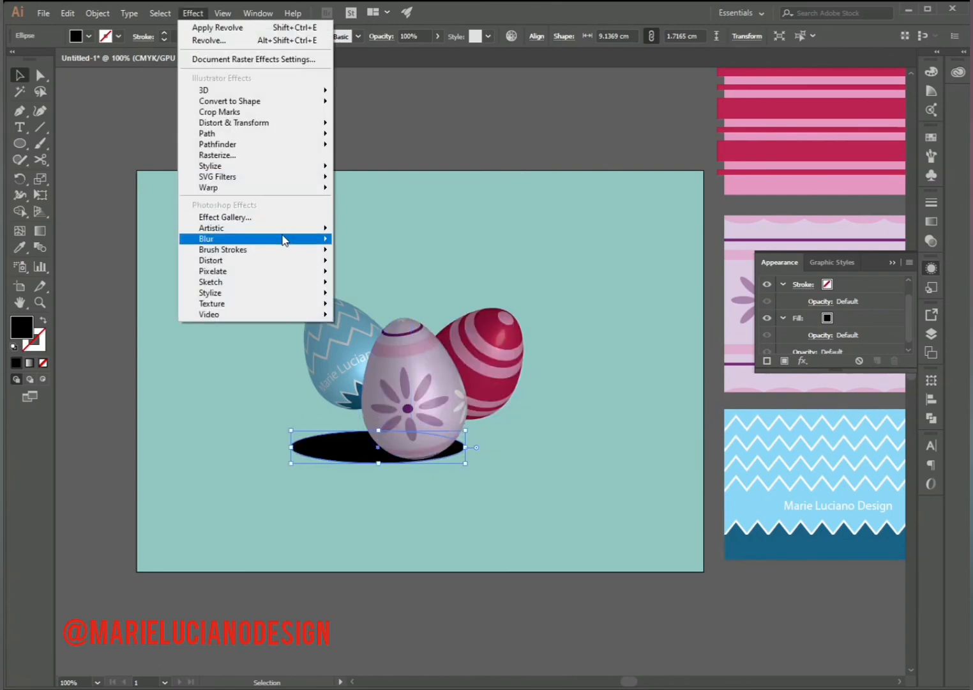
{"action": "mouse_move", "coordinate": [283, 239]}
{"action": "left_click", "coordinate": [386, 242]}
{"action": "left_click", "coordinate": [406, 364]}
{"action": "left_click_drag", "start_coordinate": [465, 334], "coordinate": [478, 334]}
{"action": "left_click", "coordinate": [479, 365]}
- Apply a linear gradient fill to the shadow ellipse and change its white starting stop to black
{"action": "left_click", "coordinate": [936, 242]}
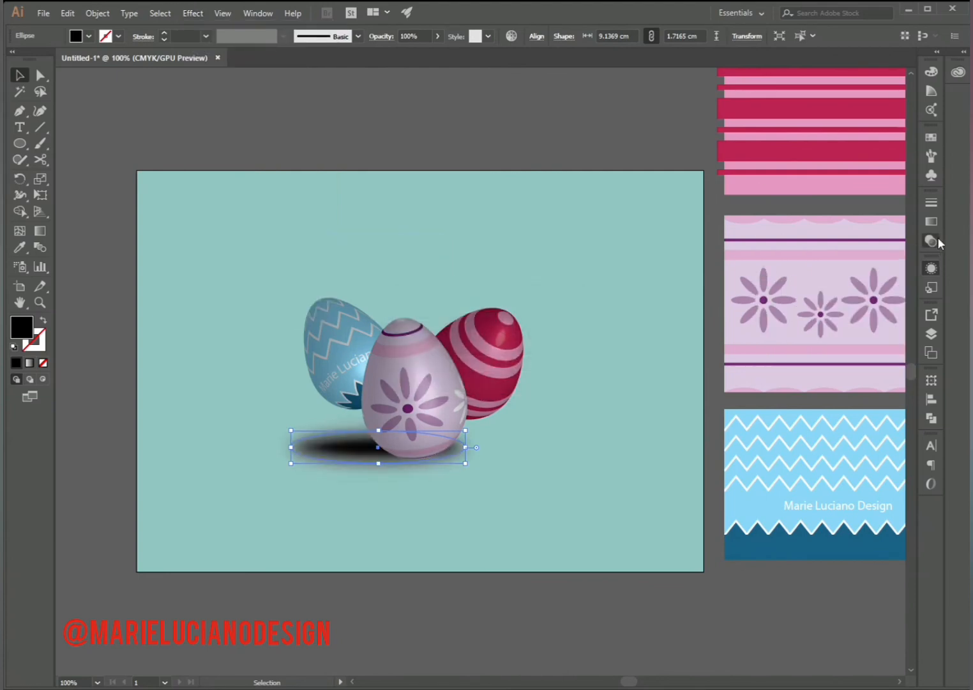
{"action": "left_click", "coordinate": [937, 222]}
{"action": "left_click", "coordinate": [936, 222]}
{"action": "left_click", "coordinate": [936, 222]}
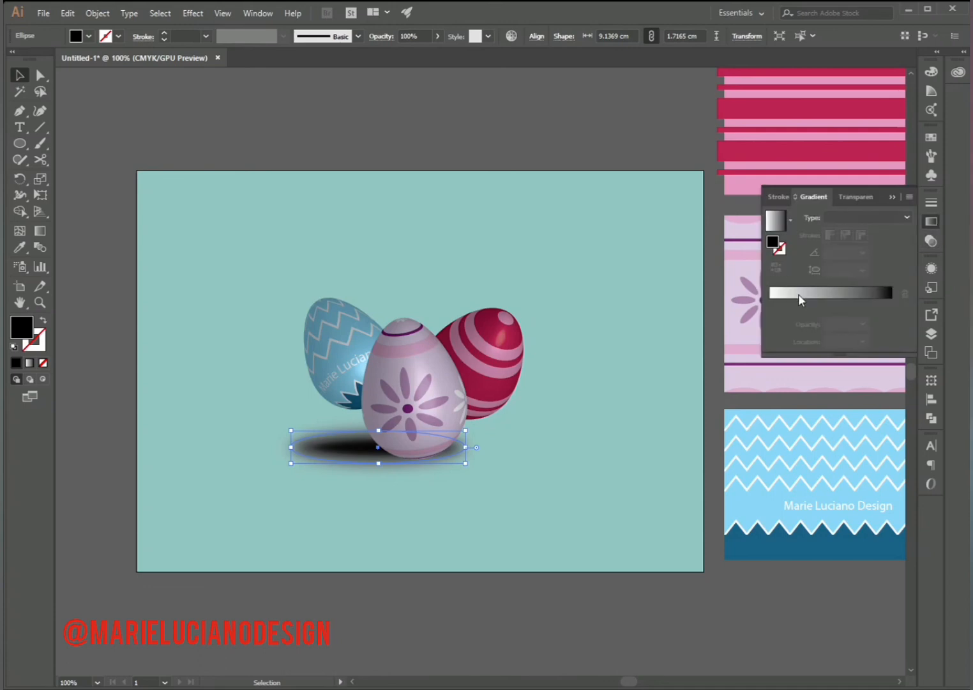
{"action": "left_click", "coordinate": [799, 294]}
{"action": "left_click", "coordinate": [770, 304]}
{"action": "double_click", "coordinate": [770, 304]}
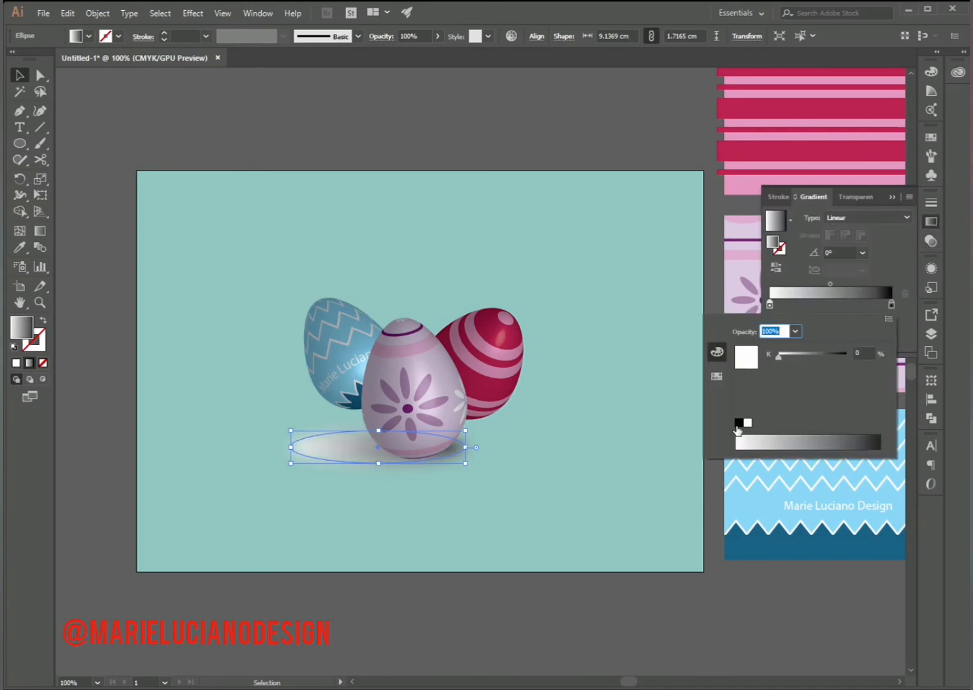
{"action": "left_click", "coordinate": [737, 422]}
- Set the shadow gradient's starting stop to 0% opacity and move its end stop to about 68.65%
{"action": "left_click", "coordinate": [771, 305]}
{"action": "left_click", "coordinate": [863, 325]}
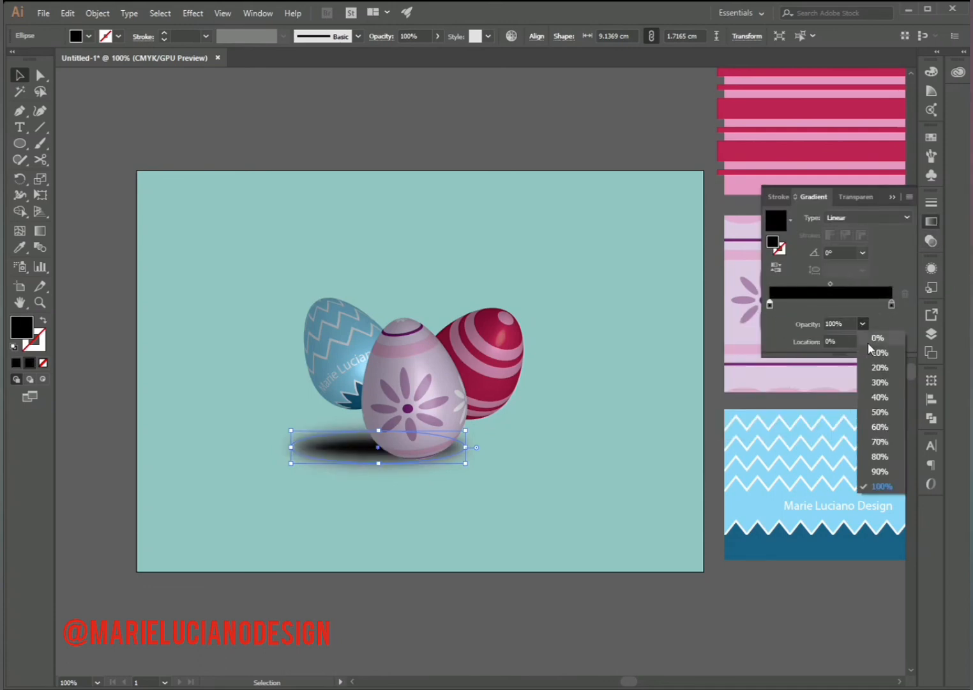
{"action": "left_click", "coordinate": [879, 339]}
{"action": "left_click_drag", "start_coordinate": [891, 304], "coordinate": [852, 306]}
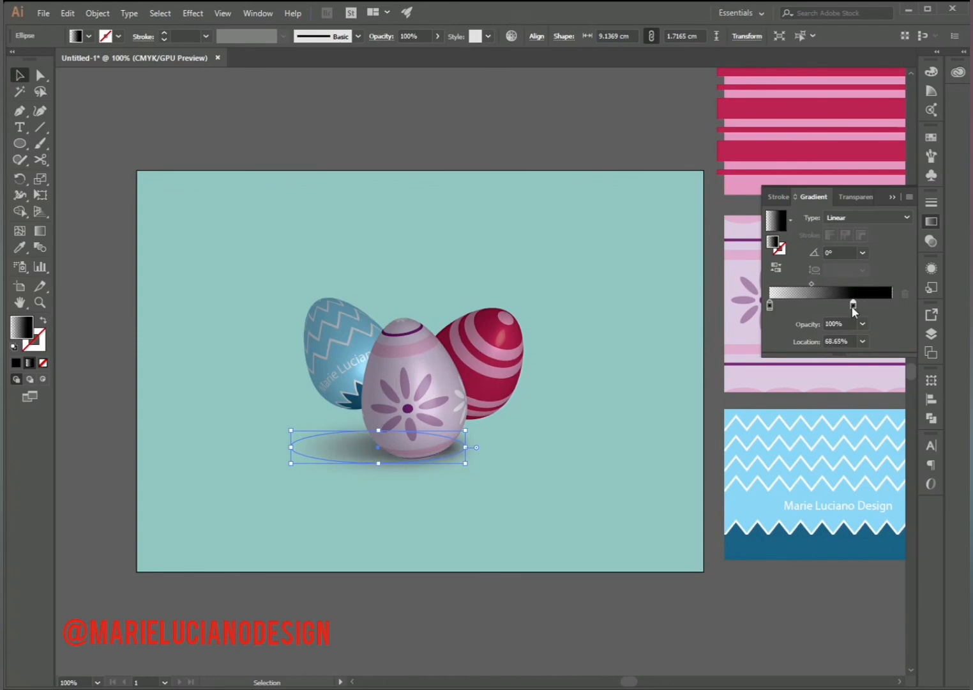
{"action": "left_click", "coordinate": [856, 197]}
{"action": "left_click", "coordinate": [350, 477]}
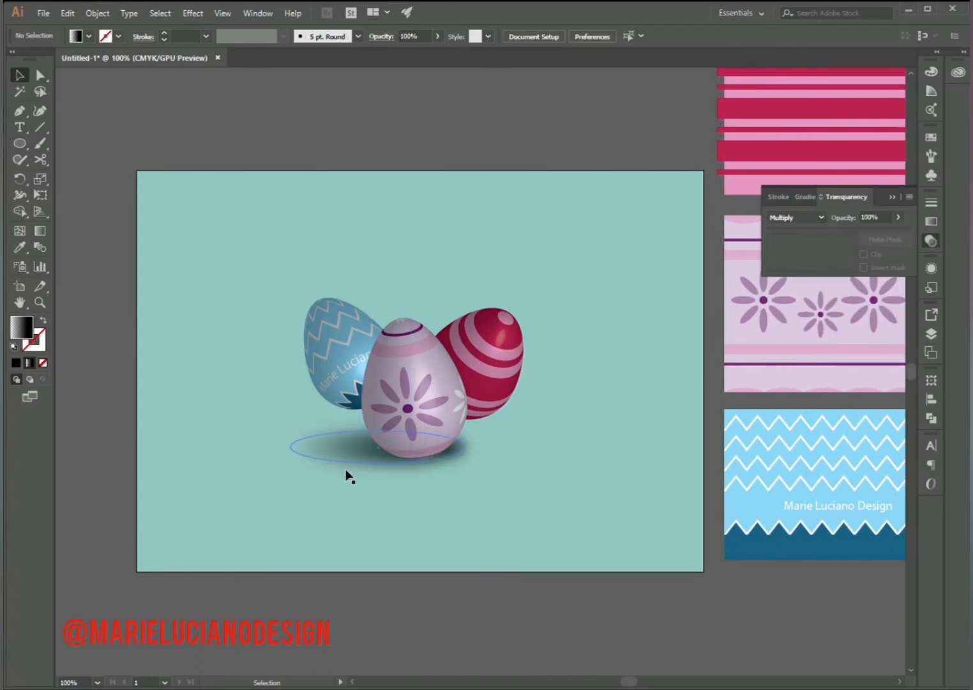
- Resize the front egg's shadow ellipse to about 9.02 by 1.44 cm
{"action": "left_click", "coordinate": [351, 457]}
{"action": "left_click_drag", "start_coordinate": [465, 447], "coordinate": [463, 447]}
{"action": "mouse_move", "coordinate": [376, 428]}
{"action": "left_mouse_down"}
{"action": "mouse_move", "coordinate": [364, 434]}
{"action": "mouse_move", "coordinate": [377, 437]}
{"action": "left_mouse_up"}
{"action": "key", "text": "ctrl+z"}
{"action": "left_click", "coordinate": [452, 475]}
{"action": "left_click", "coordinate": [459, 455]}
{"action": "left_click", "coordinate": [408, 530]}
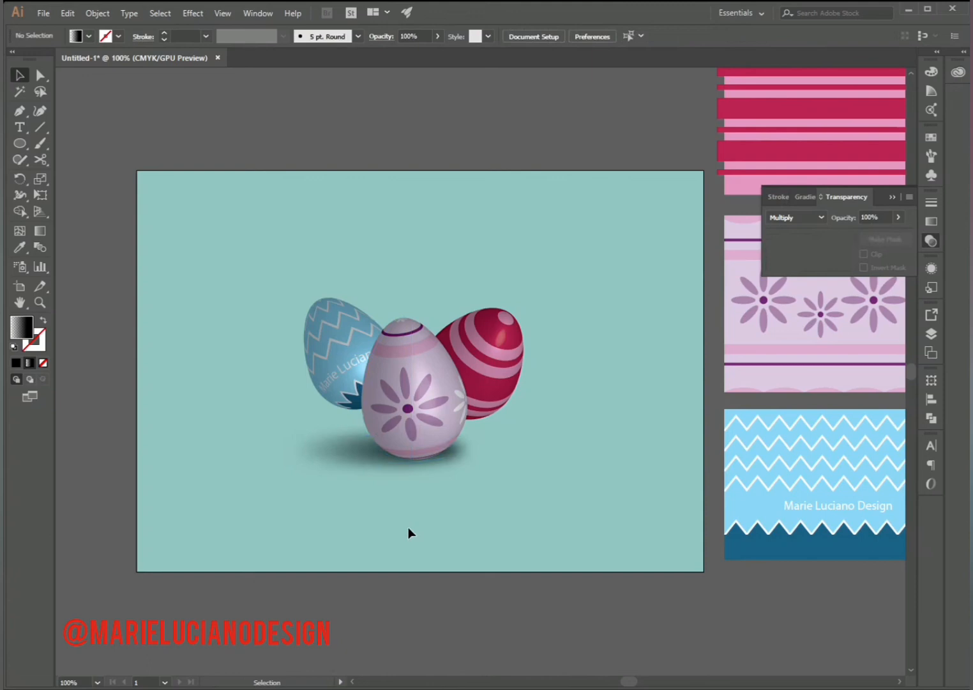
- Try linear gradient angles of 90° and -60° on the front egg's shadow
{"action": "left_click", "coordinate": [334, 461]}
{"action": "left_click", "coordinate": [931, 221]}
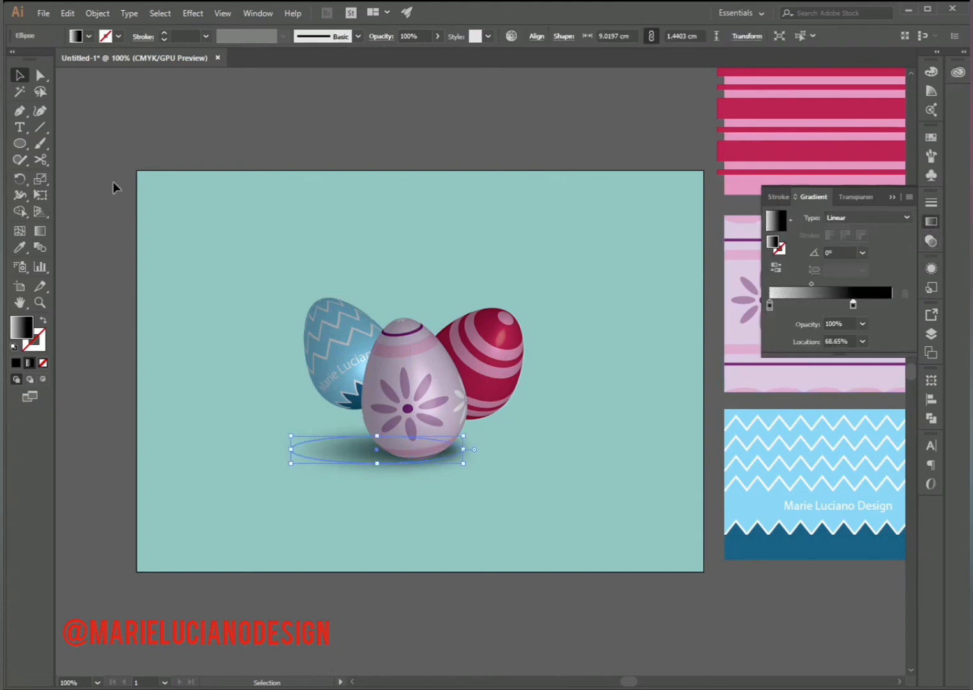
{"action": "left_click", "coordinate": [862, 252]}
{"action": "left_click", "coordinate": [877, 328]}
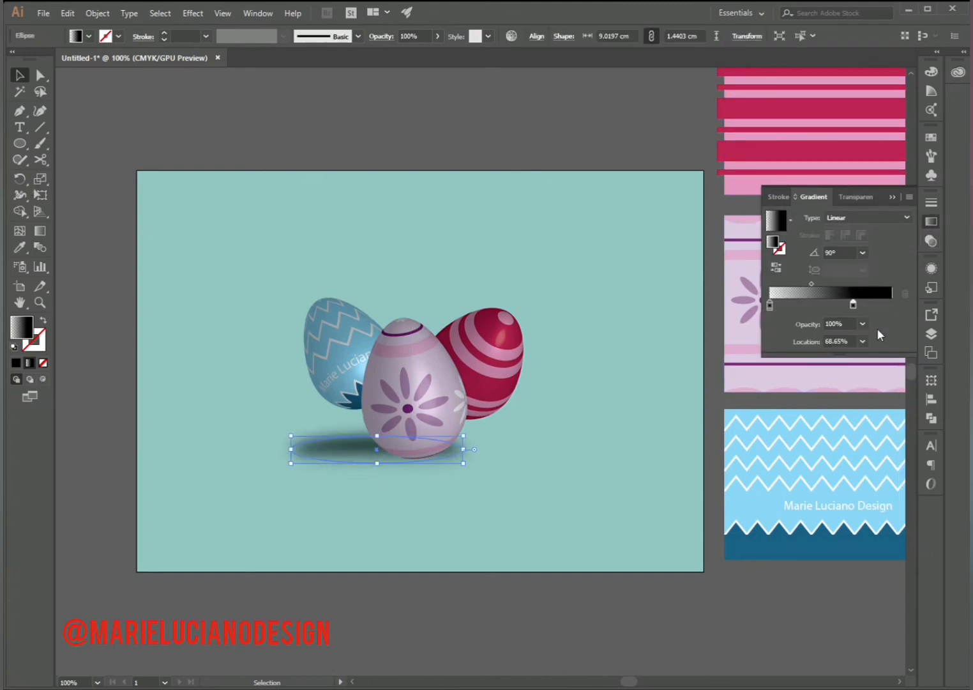
{"action": "left_click", "coordinate": [863, 252]}
{"action": "left_click", "coordinate": [899, 438]}
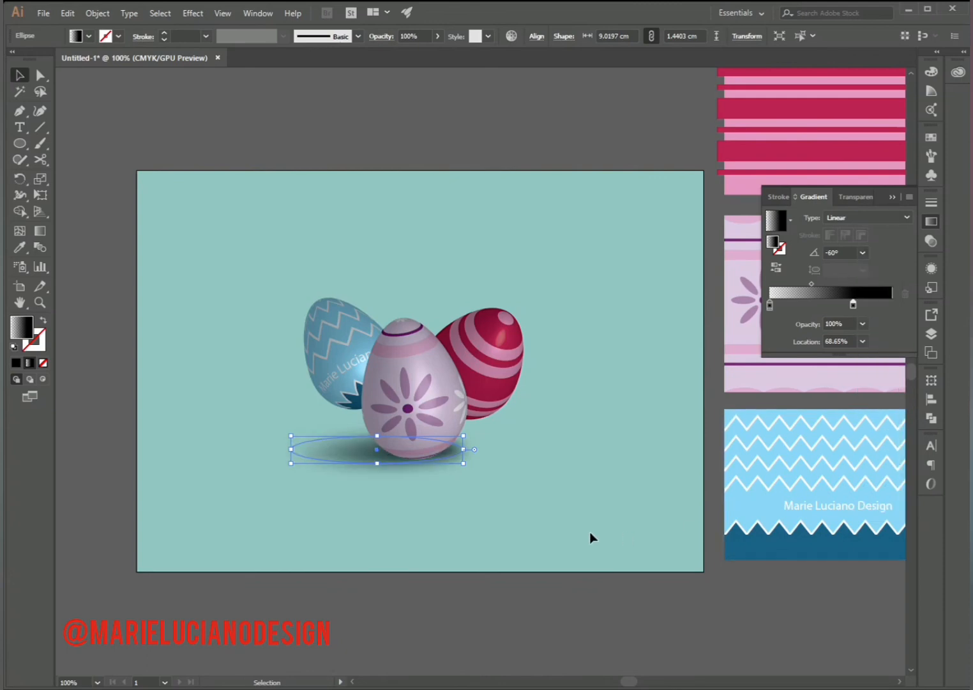
- Redraw the front shadow's gradient at about -10.8° and add a stop at about 96.49% with 80% opacity
{"action": "left_click", "coordinate": [40, 232]}
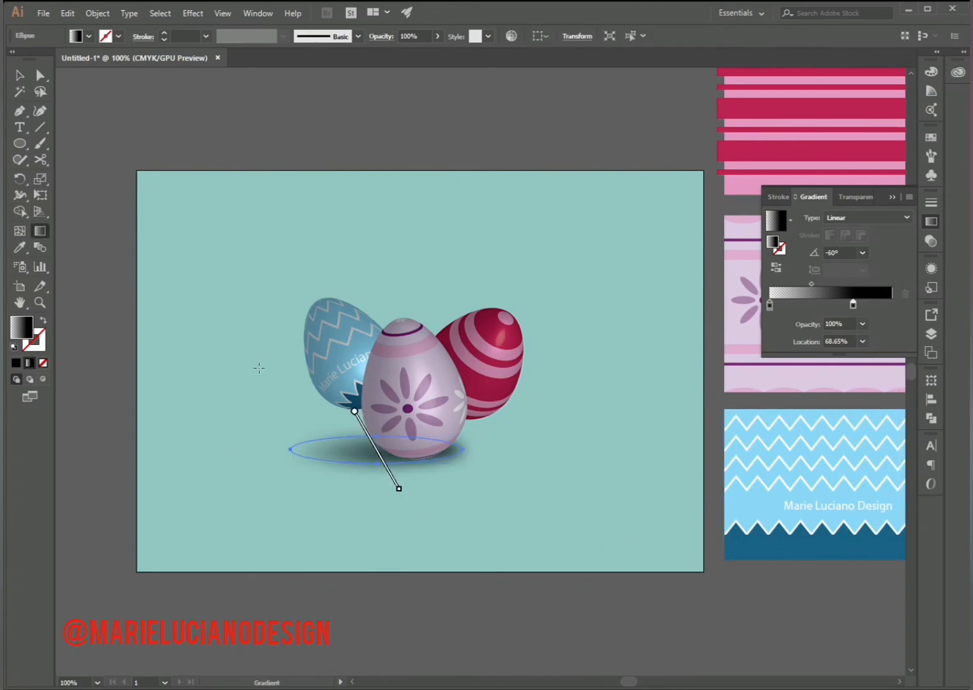
{"action": "left_click_drag", "start_coordinate": [311, 436], "coordinate": [426, 458]}
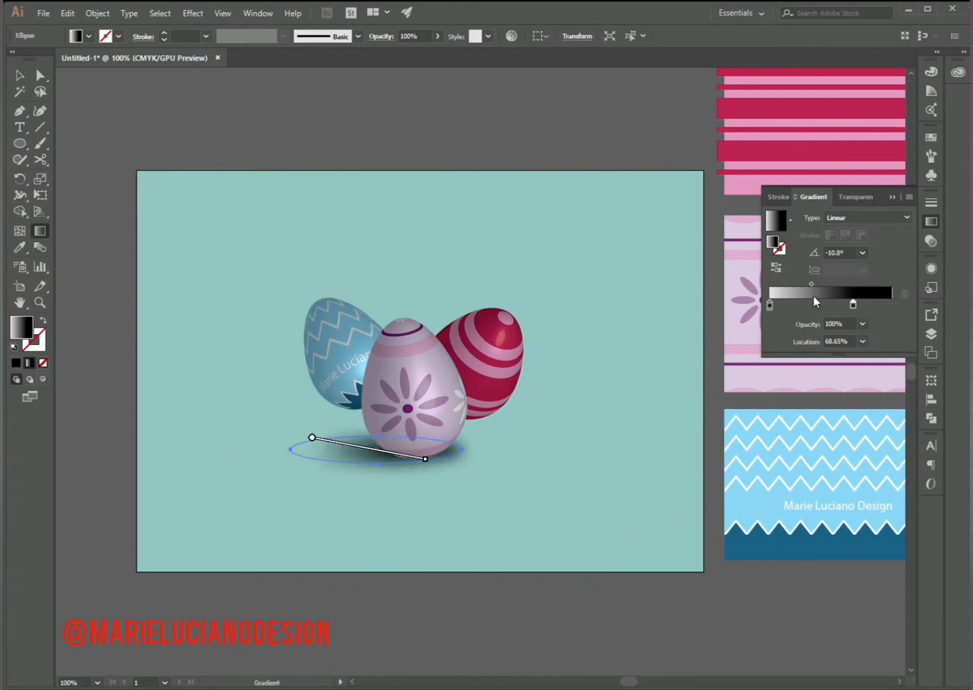
{"action": "left_click_drag", "start_coordinate": [809, 304], "coordinate": [886, 305]}
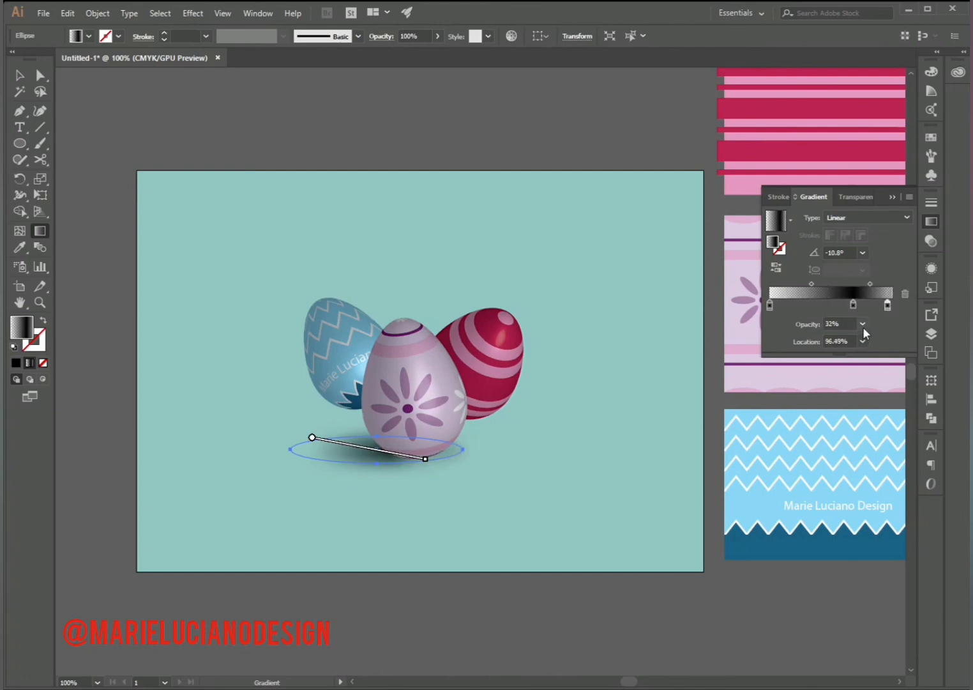
{"action": "left_click", "coordinate": [863, 325]}
{"action": "left_click", "coordinate": [882, 460]}
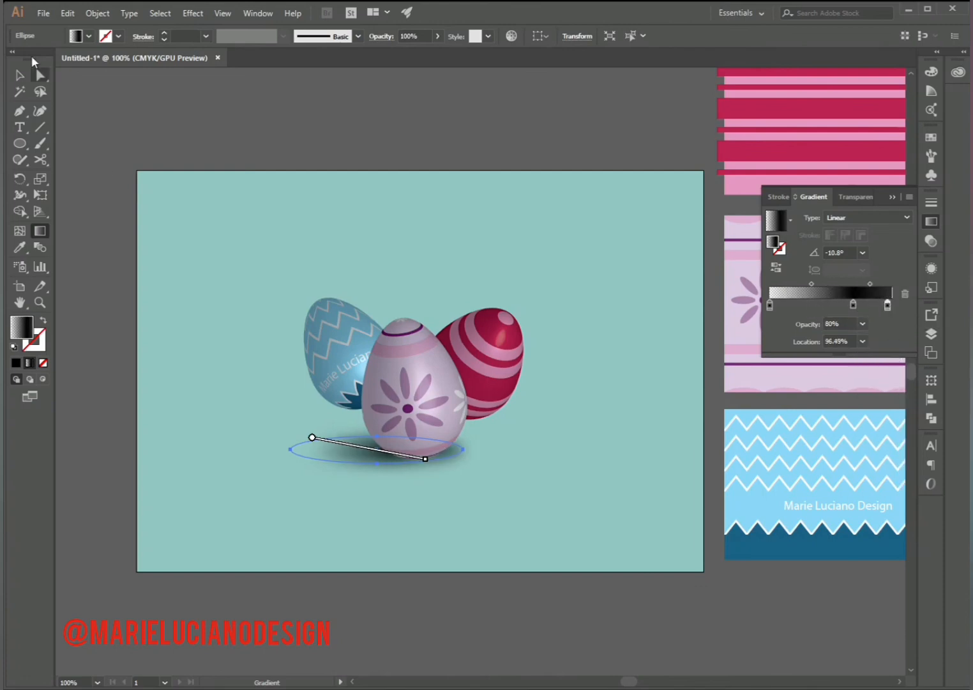
- Lower the front egg's shadow opacity to about 68% and narrow the ellipse to about 8.49 cm
{"action": "left_click", "coordinate": [20, 74]}
{"action": "left_click", "coordinate": [85, 100]}
{"action": "left_click", "coordinate": [430, 462]}
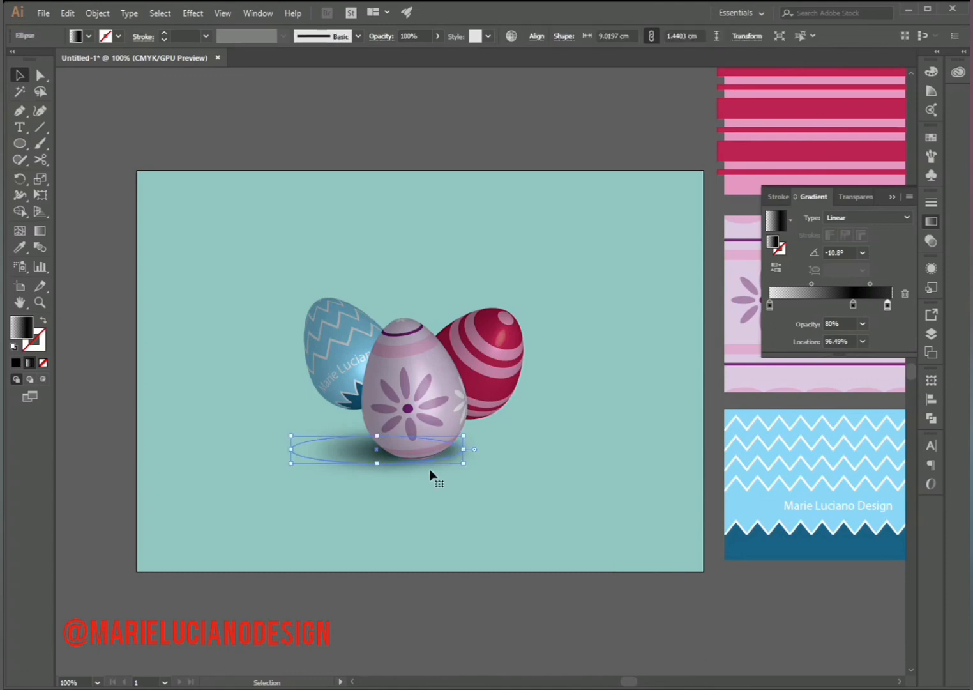
{"action": "left_click", "coordinate": [931, 241]}
{"action": "left_click_drag", "start_coordinate": [896, 234], "coordinate": [879, 235]}
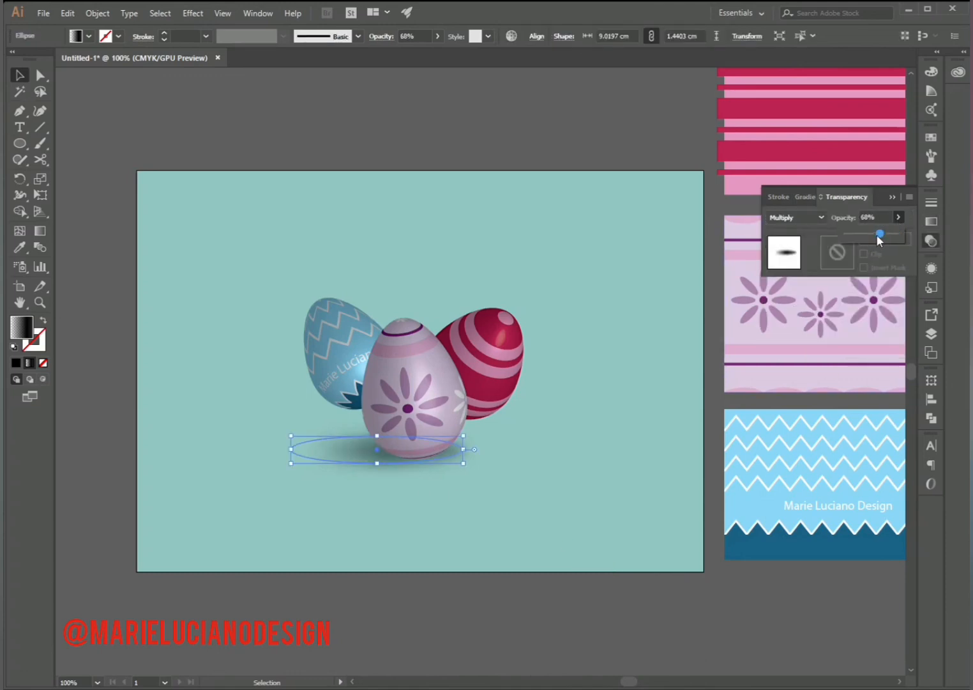
{"action": "left_click", "coordinate": [411, 521]}
{"action": "left_click", "coordinate": [458, 461]}
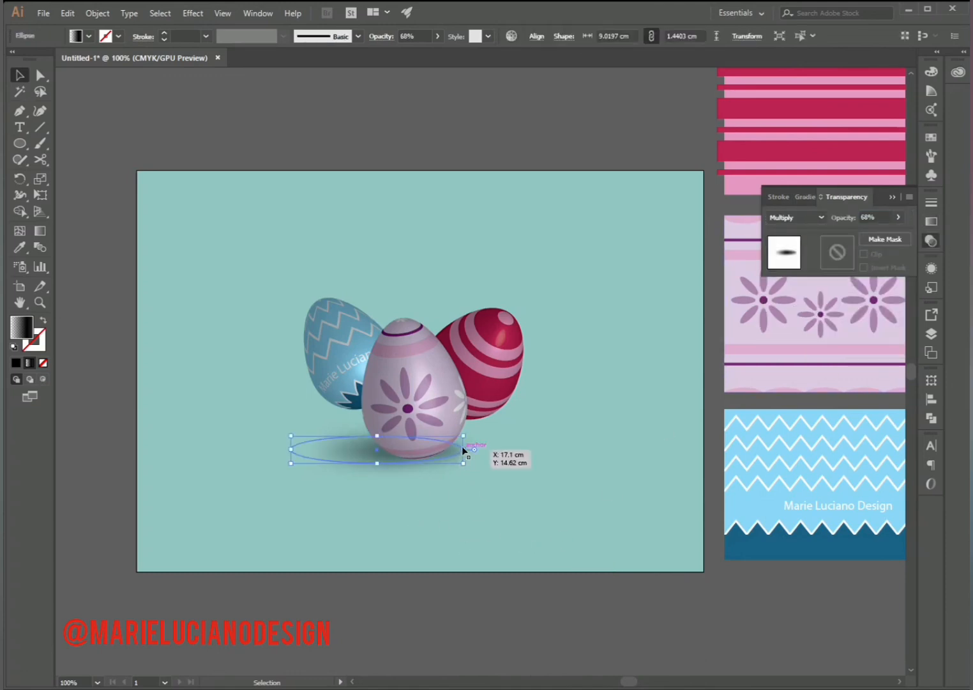
{"action": "left_click_drag", "start_coordinate": [463, 451], "coordinate": [454, 451]}
{"action": "left_click", "coordinate": [472, 497]}
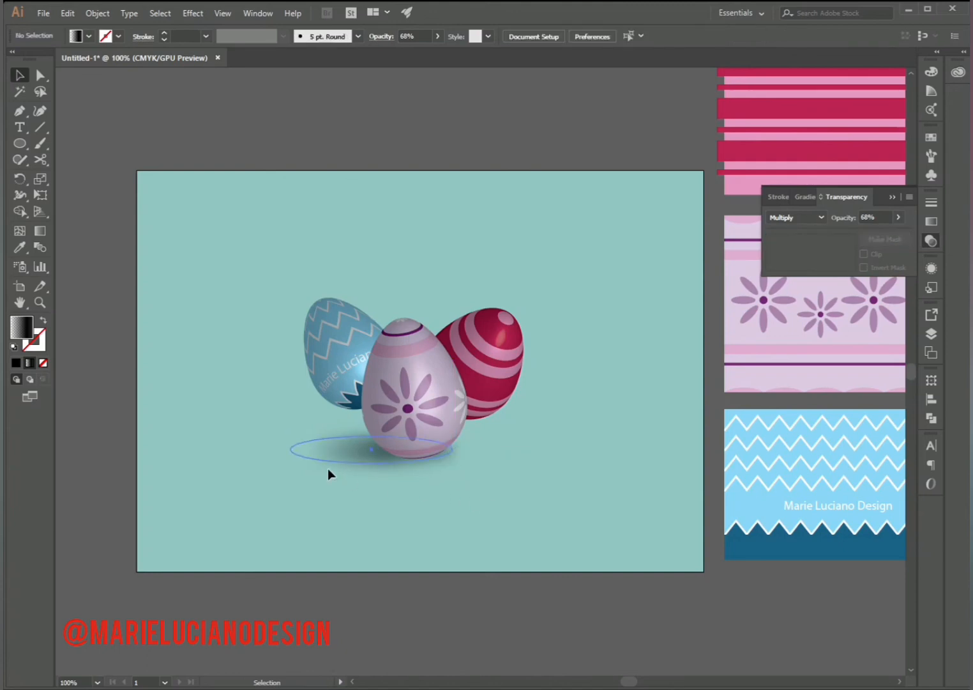
- Duplicate the shadow to the base of the blue egg and shrink the copy to fit that egg
{"action": "left_click_drag", "start_coordinate": [327, 470], "coordinate": [265, 422]}
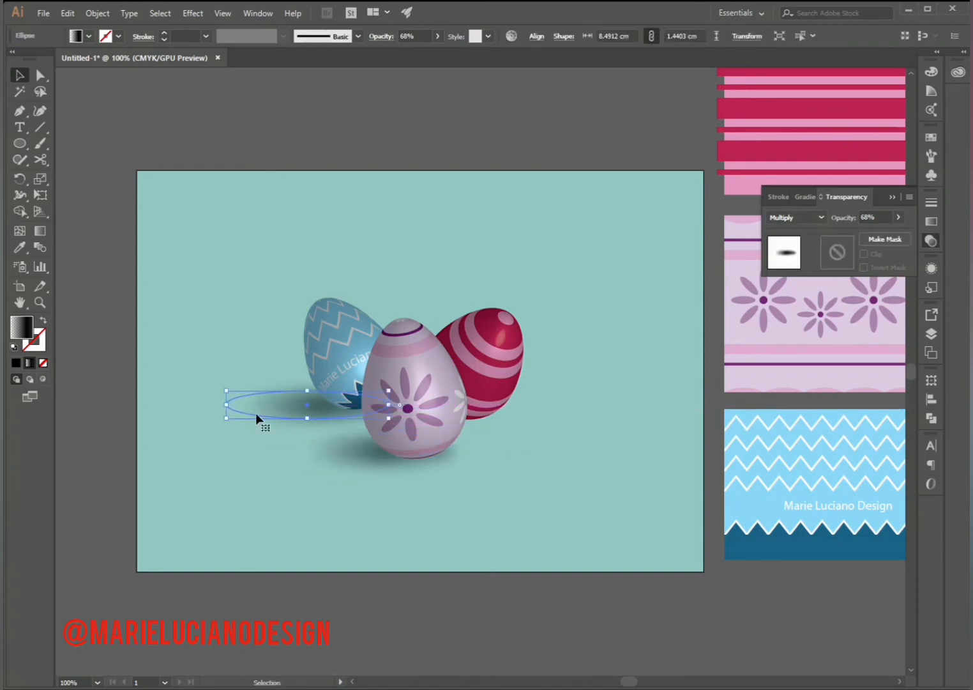
{"action": "left_click_drag", "start_coordinate": [228, 389], "coordinate": [276, 399]}
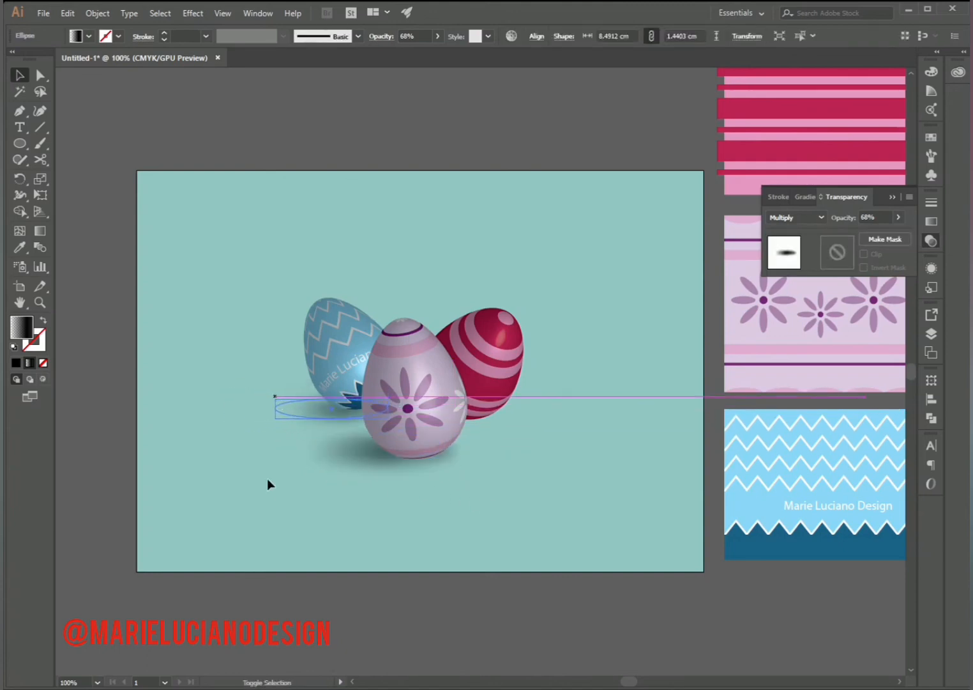
{"action": "left_click", "coordinate": [267, 482]}
- Duplicate the shadow to the base of the red egg and resize the copy to about 6.78 by 2.02 cm
{"action": "left_click_drag", "start_coordinate": [338, 404], "coordinate": [470, 392]}
{"action": "left_click", "coordinate": [252, 455]}
{"action": "left_click_drag", "start_coordinate": [518, 416], "coordinate": [541, 412]}
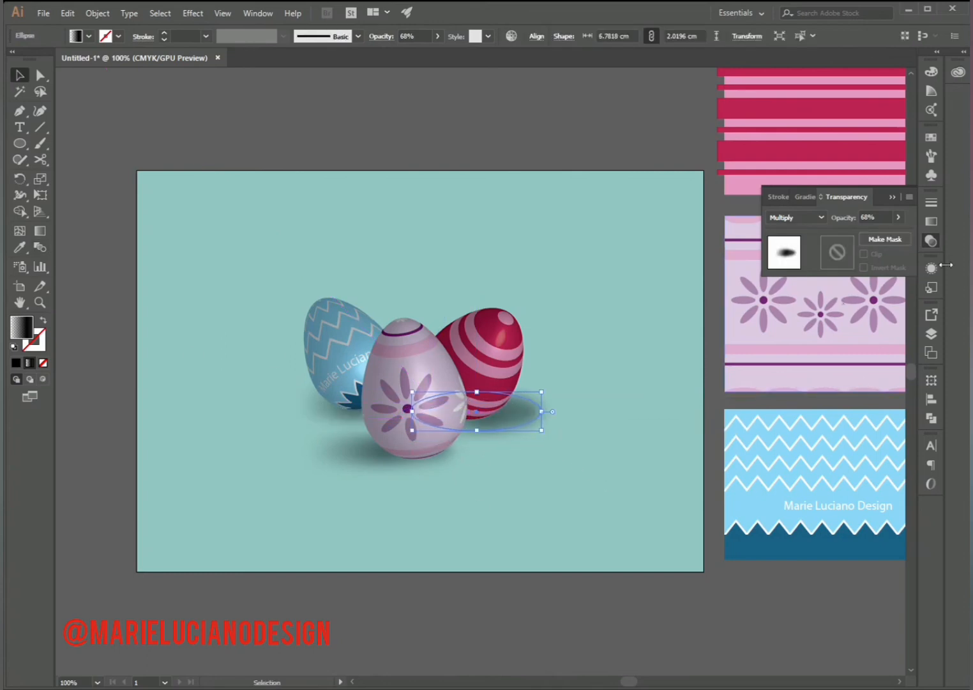
- Move the red egg shadow's middle gradient stop to about 45.95% and set its end stop's opacity to 40%
{"action": "left_click", "coordinate": [931, 222]}
{"action": "left_click", "coordinate": [887, 305]}
{"action": "left_click_drag", "start_coordinate": [847, 305], "coordinate": [825, 304]}
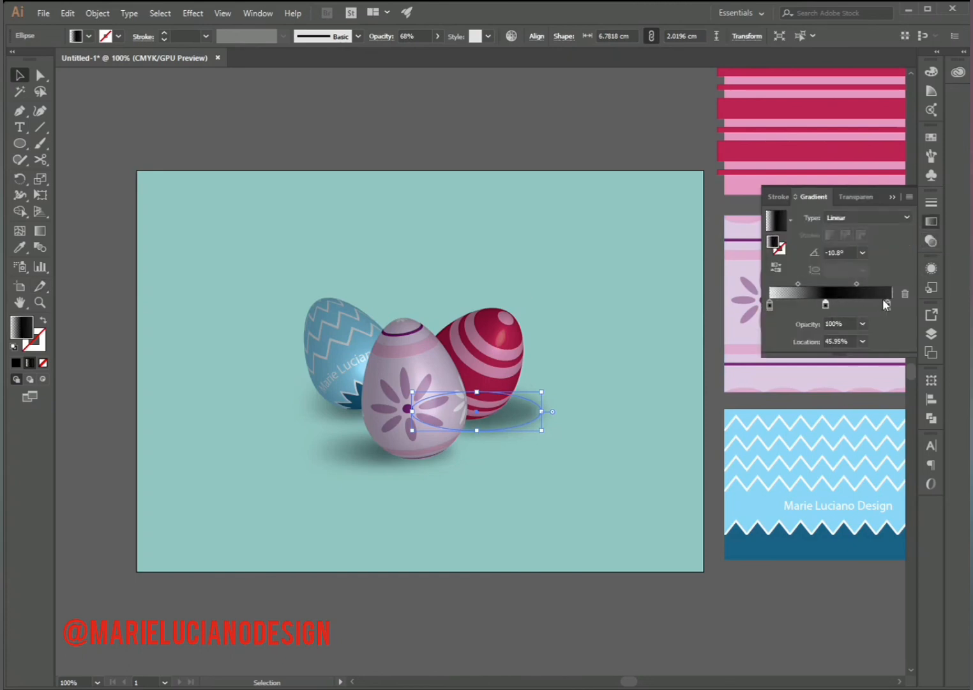
{"action": "key", "text": "ctrl+z"}
{"action": "left_click", "coordinate": [862, 325]}
{"action": "left_click", "coordinate": [877, 396]}
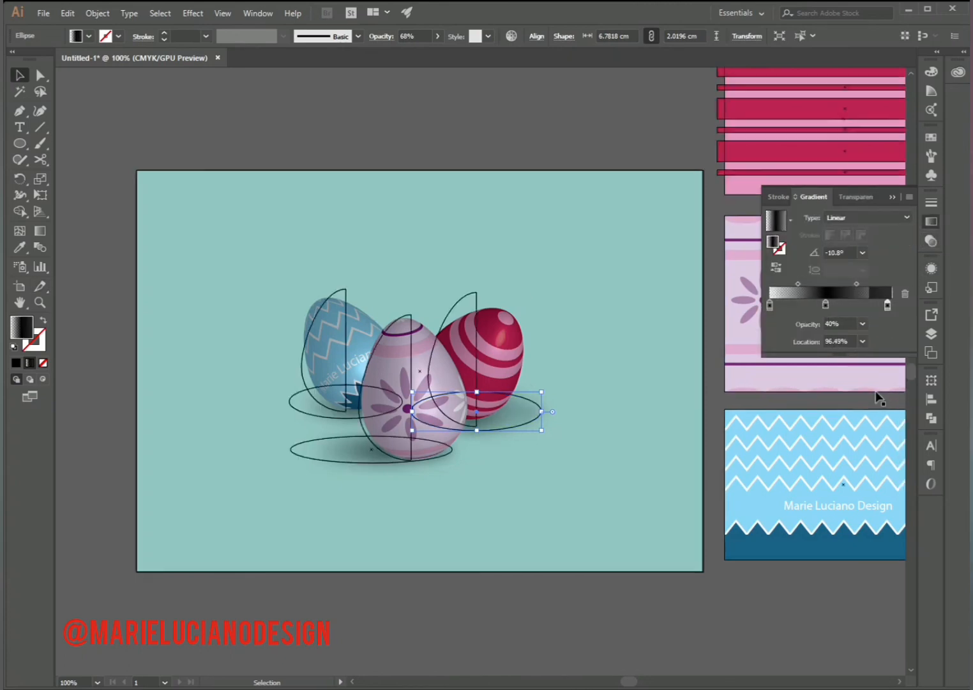
{"action": "left_click", "coordinate": [692, 285]}
- Flatten the red egg's shadow ellipse to about 1.36 cm high
{"action": "left_click", "coordinate": [524, 414]}
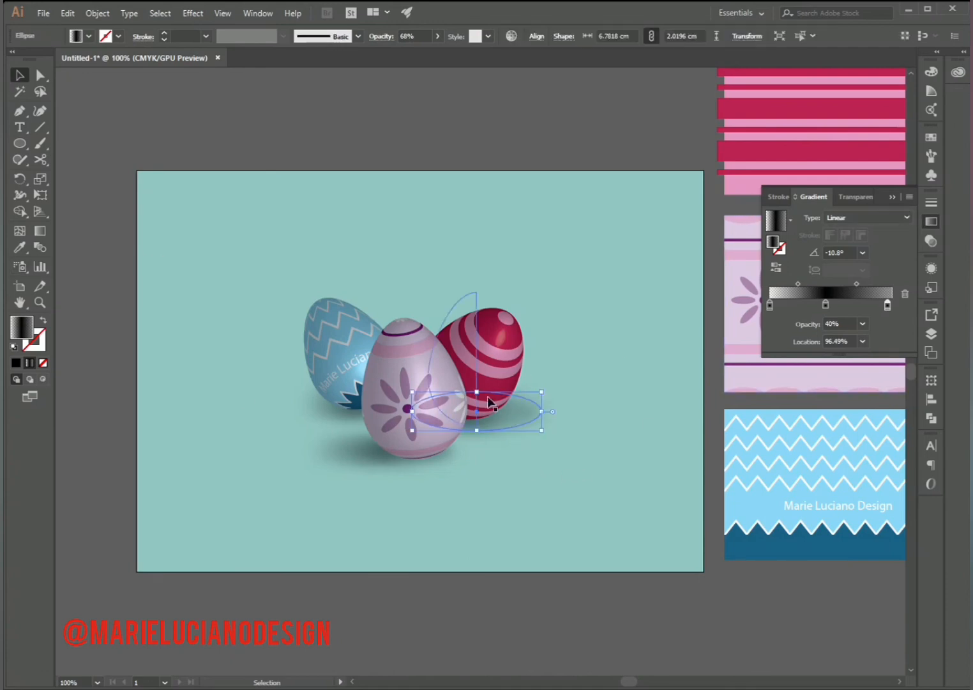
{"action": "left_click_drag", "start_coordinate": [481, 397], "coordinate": [481, 406]}
{"action": "left_click", "coordinate": [547, 497]}
- Shift the middle gradient stop towards the start, and set the end stop to 100% location and 0% opacity
{"action": "left_click", "coordinate": [525, 418]}
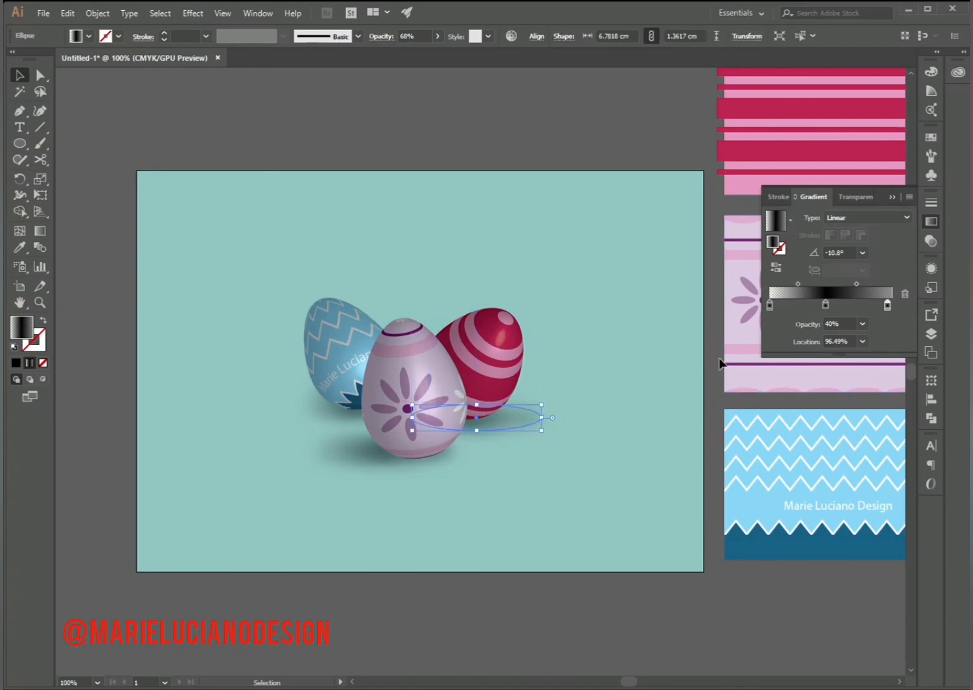
{"action": "left_click_drag", "start_coordinate": [829, 309], "coordinate": [819, 309]}
{"action": "left_click", "coordinate": [888, 306]}
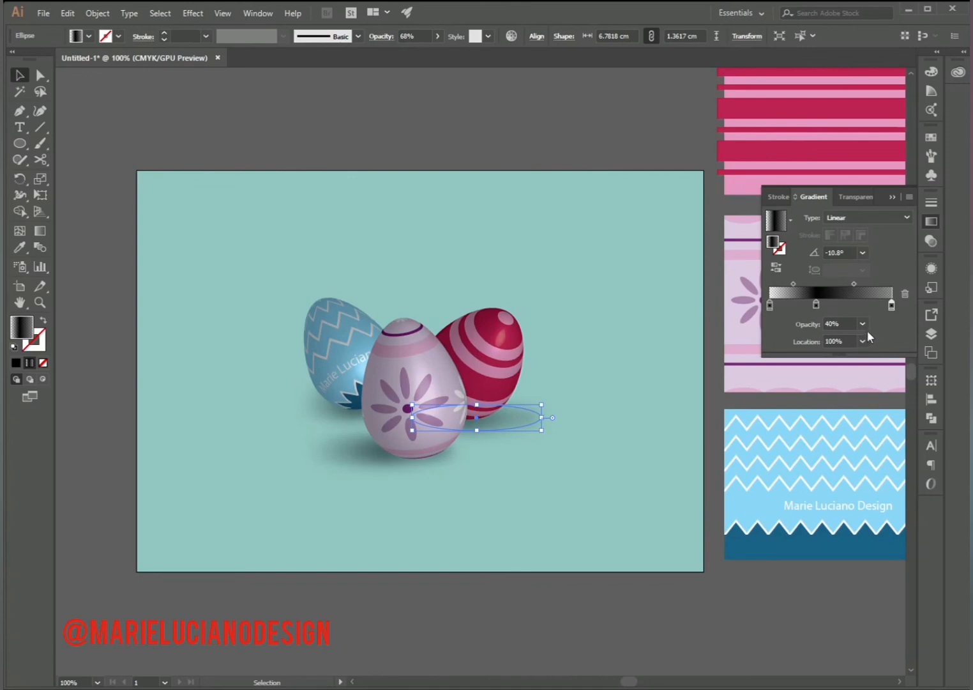
{"action": "left_click", "coordinate": [862, 323]}
{"action": "left_click", "coordinate": [876, 336]}
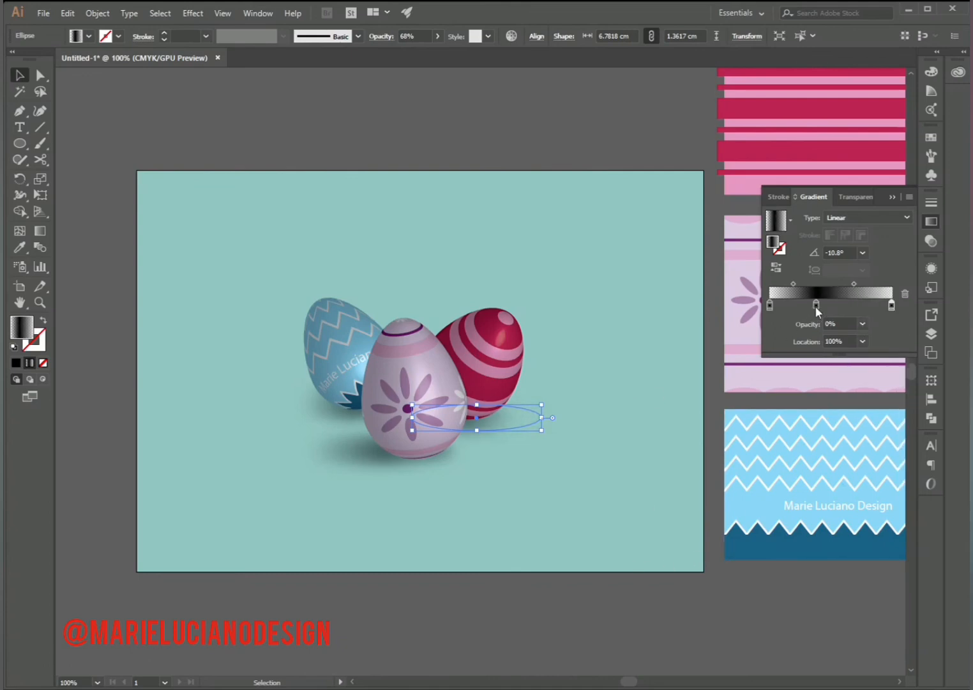
- Shift the red egg shadow's middle gradient stop towards the end and set the starting stop's opacity to 80%
{"action": "left_click_drag", "start_coordinate": [816, 306], "coordinate": [841, 306]}
{"action": "left_click", "coordinate": [770, 306]}
{"action": "left_click", "coordinate": [863, 323]}
{"action": "left_click", "coordinate": [893, 458]}
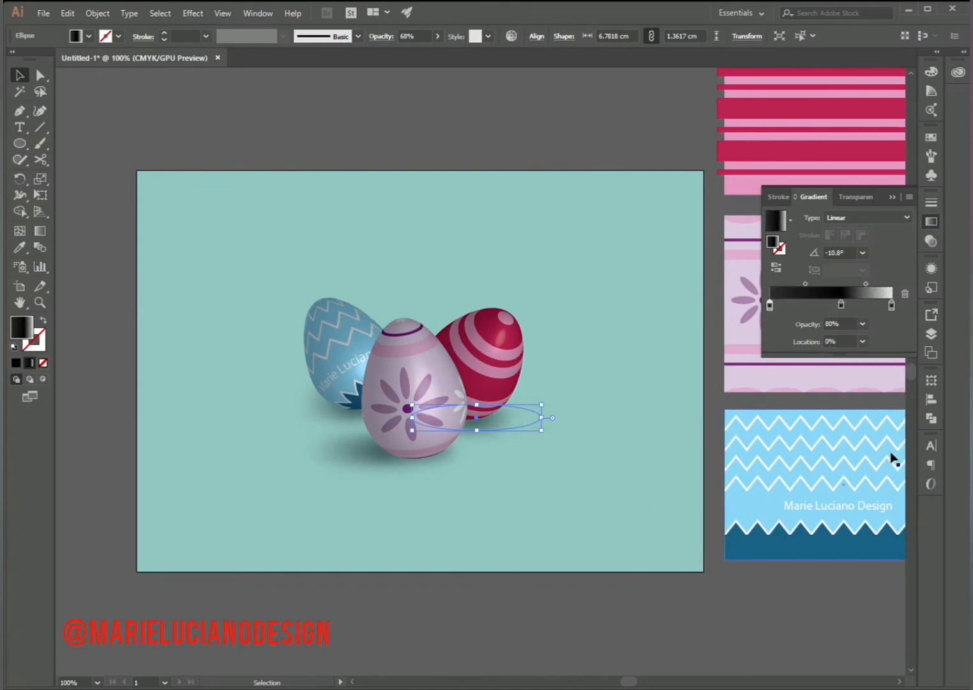
{"action": "left_click", "coordinate": [585, 576]}
- Enlarge the red egg's shadow ellipse to about 8.55 by 2.03 cm
{"action": "left_click", "coordinate": [540, 416]}
{"action": "left_click_drag", "start_coordinate": [542, 417], "coordinate": [575, 417]}
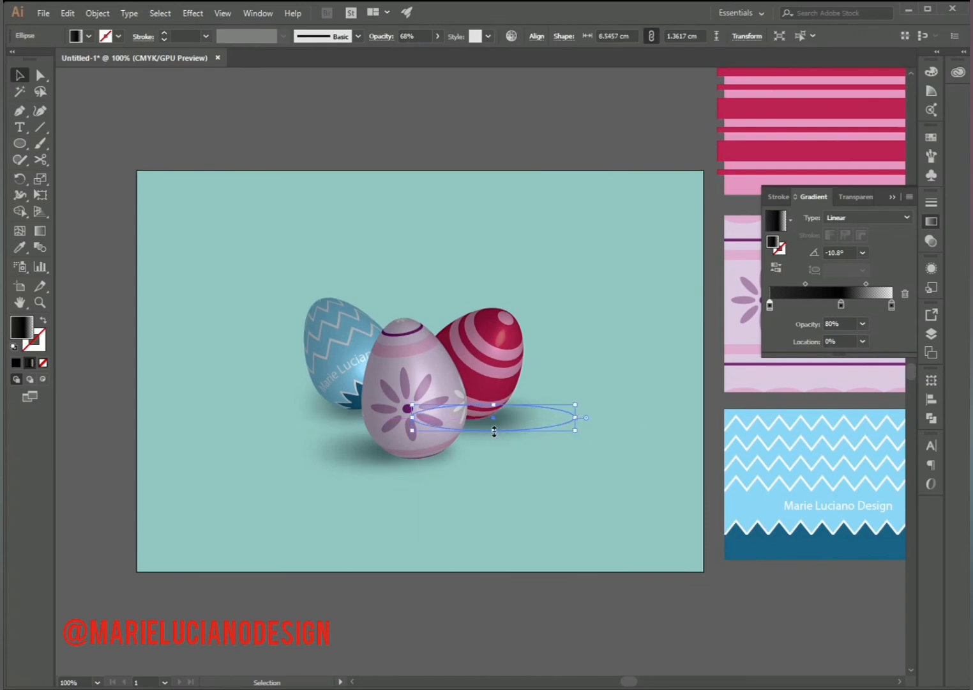
{"action": "left_click_drag", "start_coordinate": [494, 432], "coordinate": [495, 443]}
{"action": "left_click", "coordinate": [561, 536]}
- Redraw the red egg shadow's gradient diagonally at about -26.4°, starting behind the front egg
{"action": "left_click", "coordinate": [495, 441]}
{"action": "key", "text": "g"}
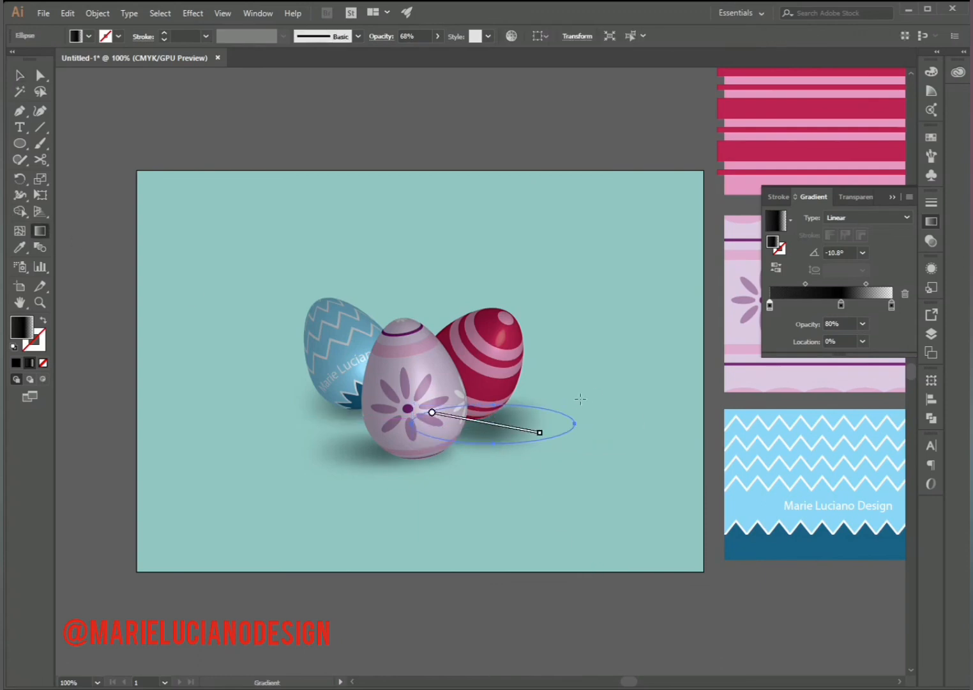
{"action": "left_click_drag", "start_coordinate": [453, 399], "coordinate": [578, 476]}
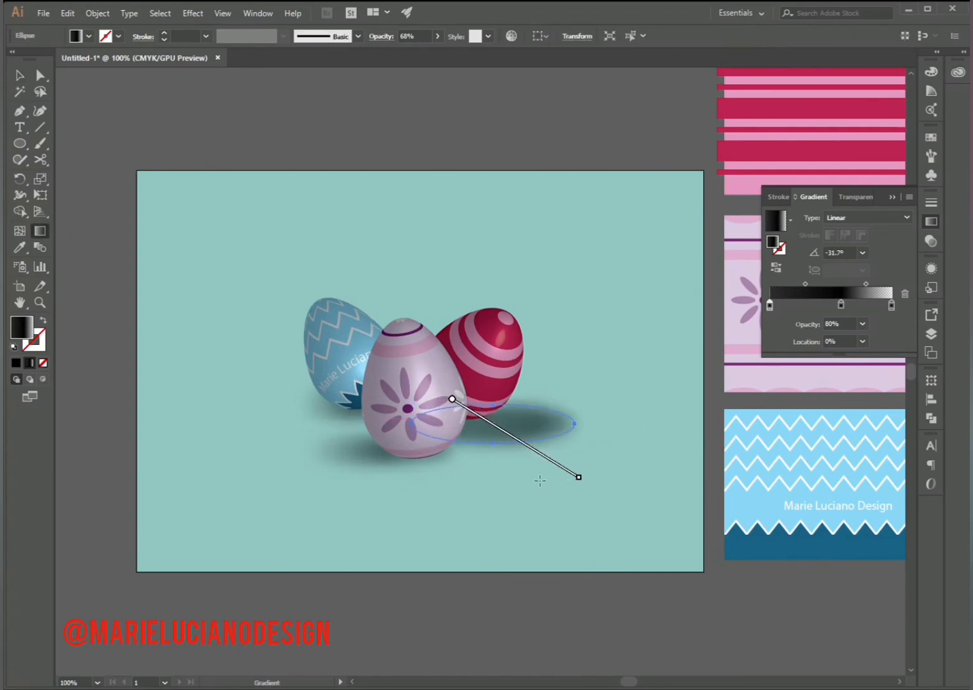
{"action": "left_click_drag", "start_coordinate": [420, 391], "coordinate": [511, 439]}
{"action": "key", "text": "v"}
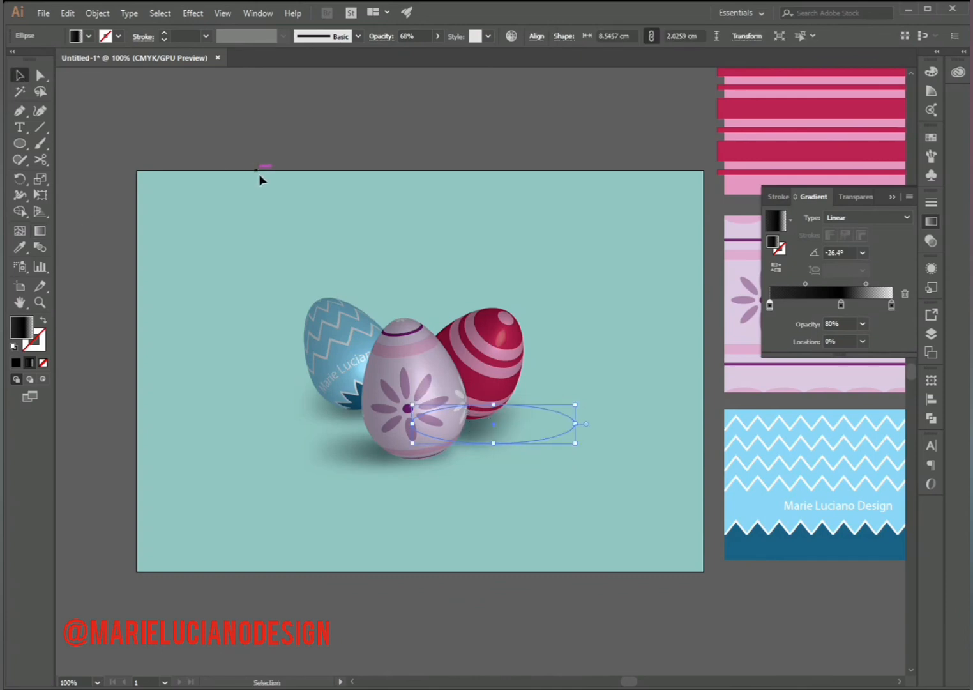
{"action": "left_click", "coordinate": [260, 181]}
- Reduce the height of the red egg's widened shadow to about 1.36 cm
{"action": "left_click", "coordinate": [495, 440]}
{"action": "left_click_drag", "start_coordinate": [495, 442], "coordinate": [495, 432]}
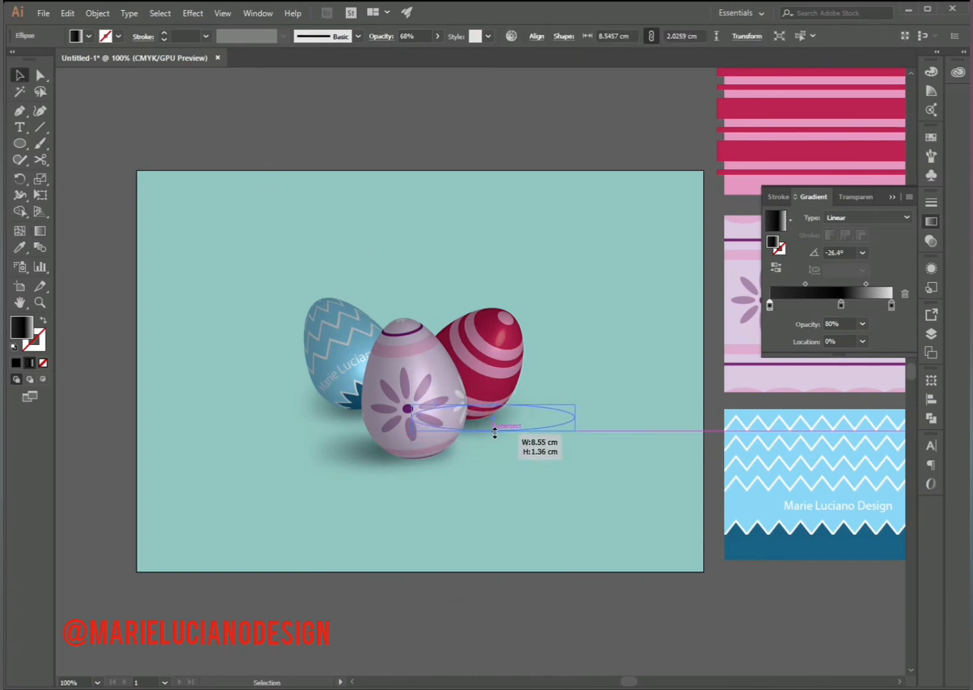
{"action": "left_click", "coordinate": [535, 579]}
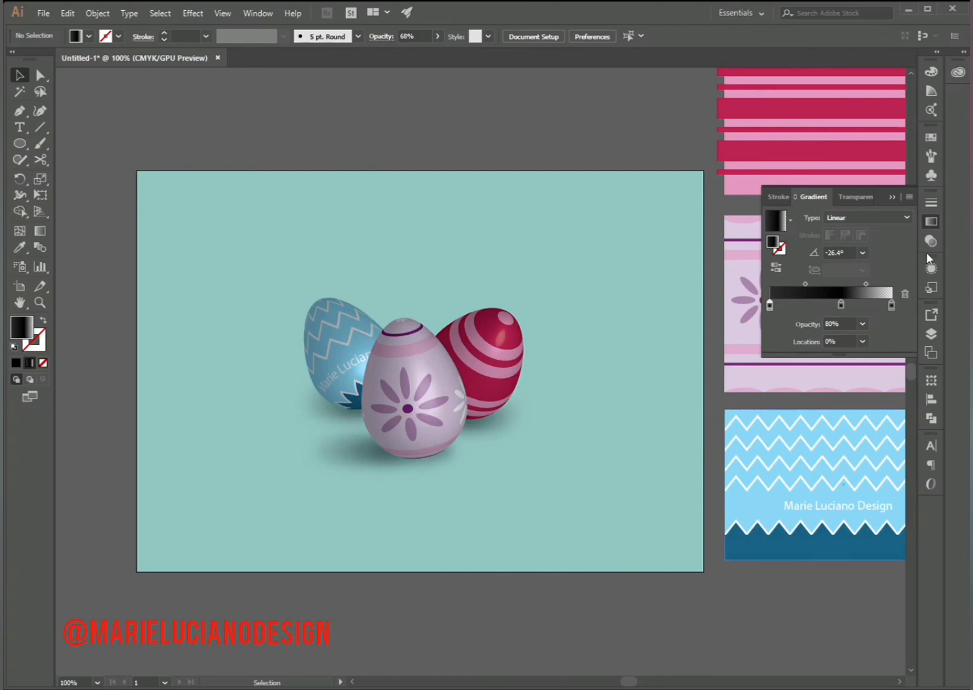
- Add the point text HAPPY EASTER 2022 above the eggs
{"action": "left_click", "coordinate": [894, 197]}
{"action": "left_click", "coordinate": [40, 303]}
{"action": "left_click", "coordinate": [220, 339]}
{"action": "key", "text": "space"}
{"action": "left_click_drag", "start_coordinate": [587, 502], "coordinate": [317, 464]}
{"action": "left_click", "coordinate": [407, 495]}
{"action": "key", "text": "space"}
{"action": "left_click_drag", "start_coordinate": [497, 476], "coordinate": [377, 630]}
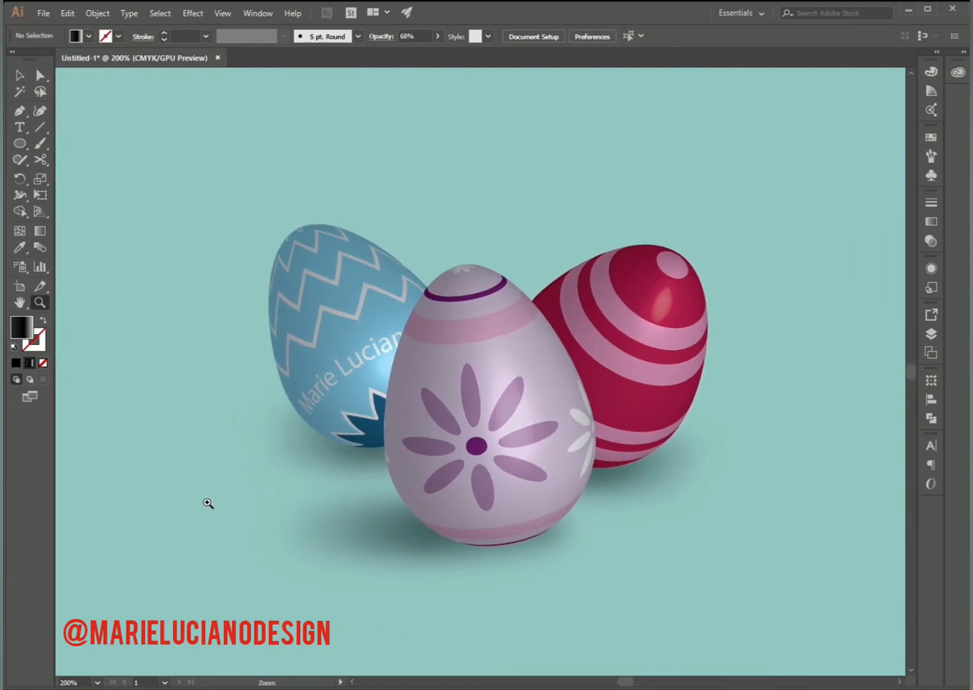
{"action": "left_click", "coordinate": [20, 127]}
{"action": "left_click", "coordinate": [281, 144]}
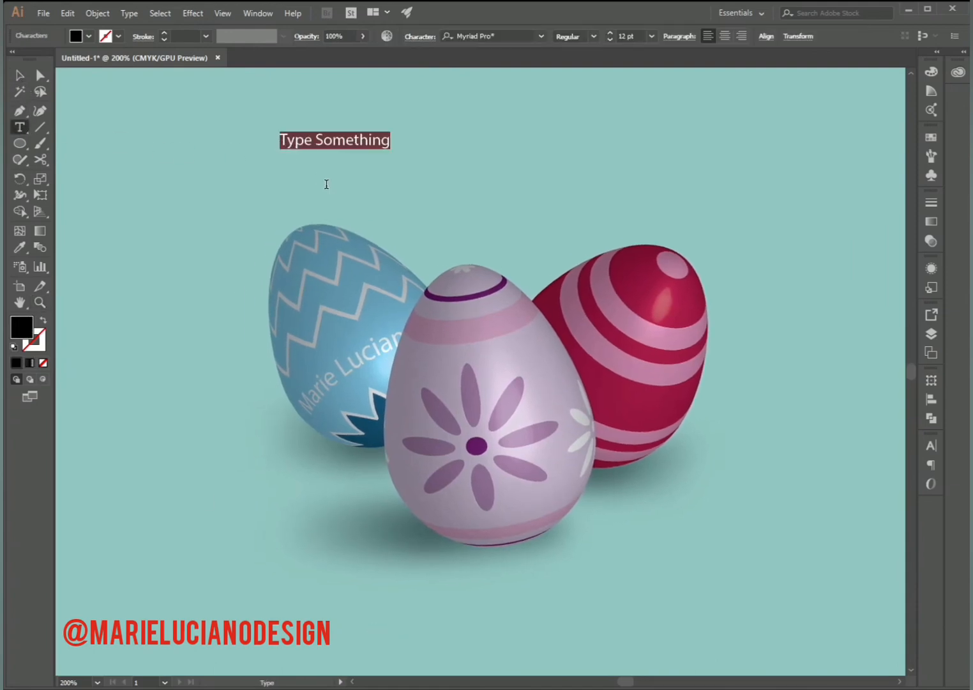
{"action": "type", "text": "HAPPY EASTER 2022"}
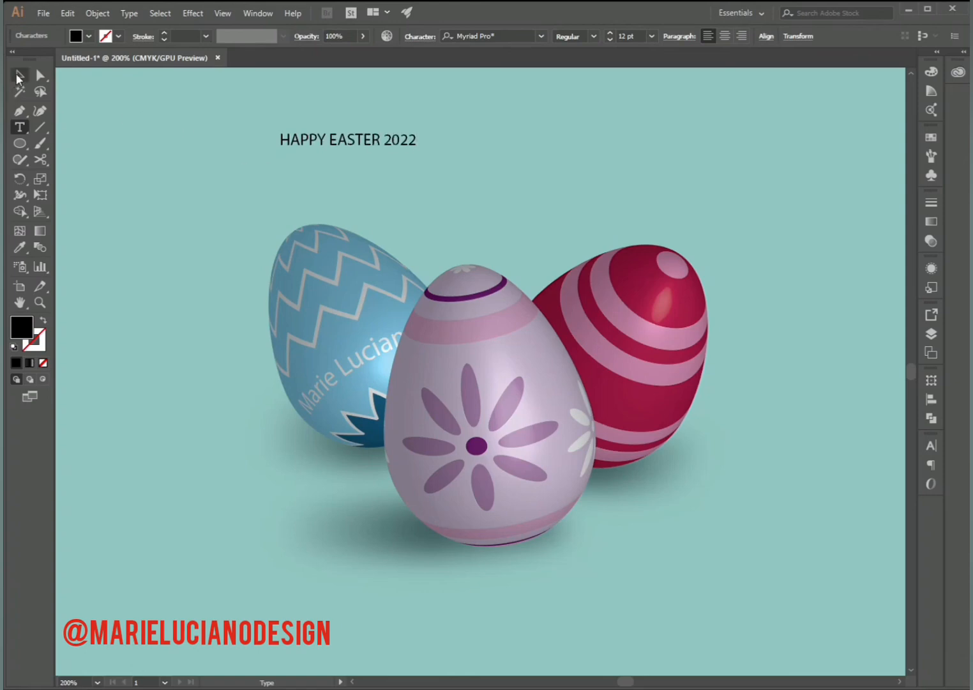
- Scale the title text up to about 36.94 pt and centre it above the eggs
{"action": "left_click", "coordinate": [18, 77]}
{"action": "left_click_drag", "start_coordinate": [423, 146], "coordinate": [703, 186]}
{"action": "left_click_drag", "start_coordinate": [630, 181], "coordinate": [600, 159]}
- Change the title's font to Impact
{"action": "left_click", "coordinate": [931, 445]}
{"action": "left_click", "coordinate": [817, 478]}
{"action": "type", "text": "IMP"}
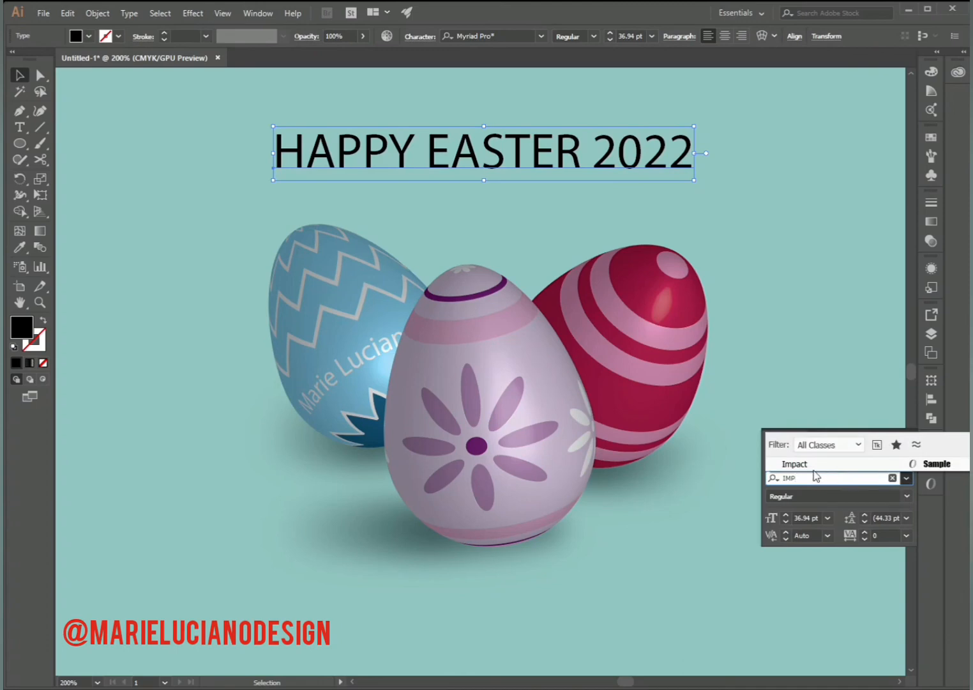
{"action": "key", "text": "Return"}
- Choose white (FFFFFF) as the title's fill colour
{"action": "double_click", "coordinate": [20, 332]}
{"action": "left_click_drag", "start_coordinate": [492, 409], "coordinate": [455, 248]}
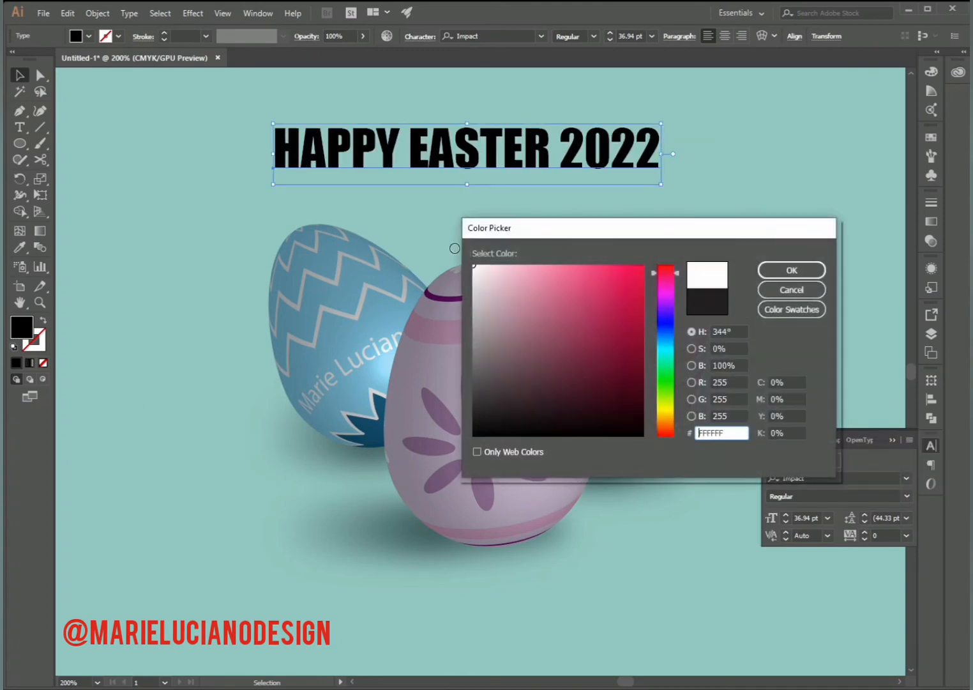